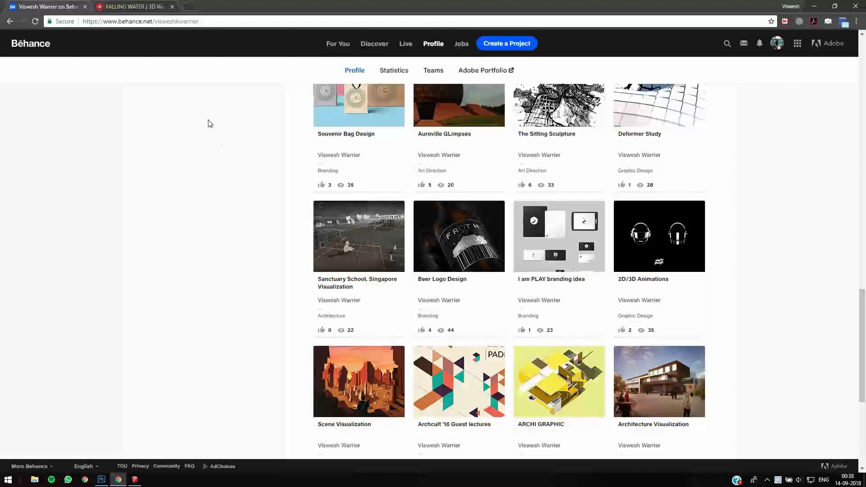
- Open the Sanctuary School, Singapore Visualization project on Behance and examine its line drawings alongside the finished dark conceptual renders
{"action": "left_click", "coordinate": [361, 251]}
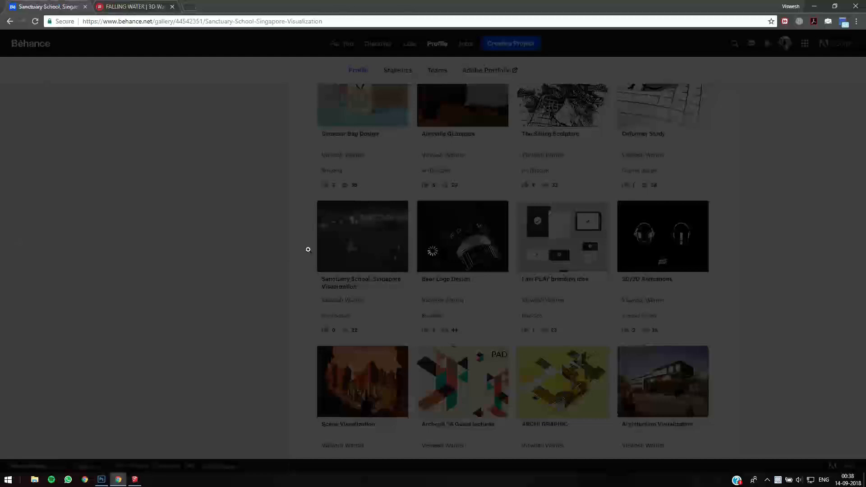
{"action": "scroll", "coordinate": [371, 228], "scroll_direction": "down", "scroll_amount": 10}
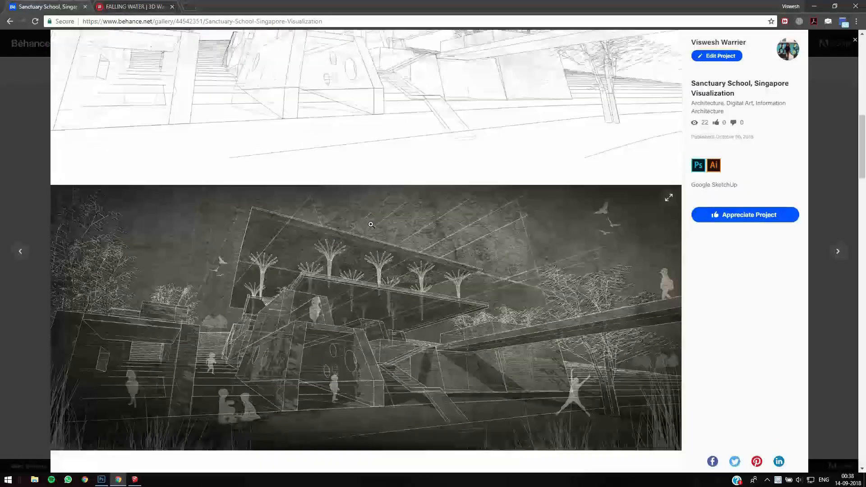
{"action": "scroll", "coordinate": [370, 224], "scroll_direction": "down", "scroll_amount": 3}
{"action": "scroll", "coordinate": [58, 308], "scroll_direction": "up", "scroll_amount": 2}
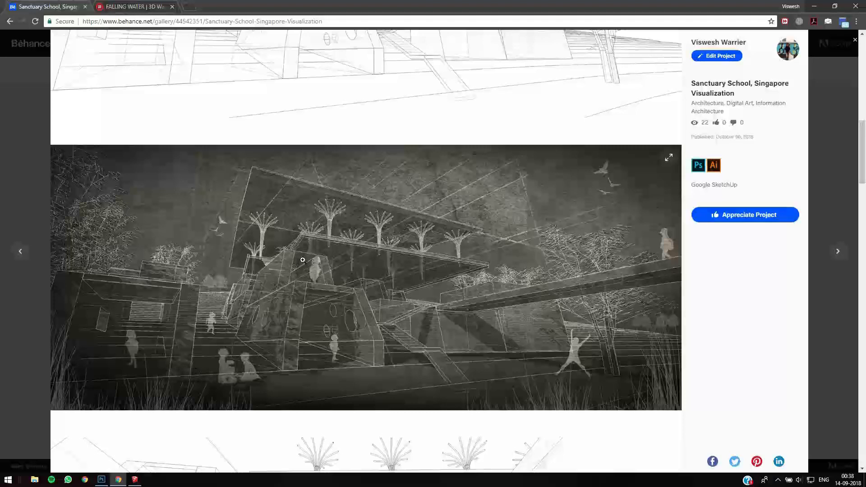
{"action": "scroll", "coordinate": [346, 262], "scroll_direction": "down", "scroll_amount": 10}
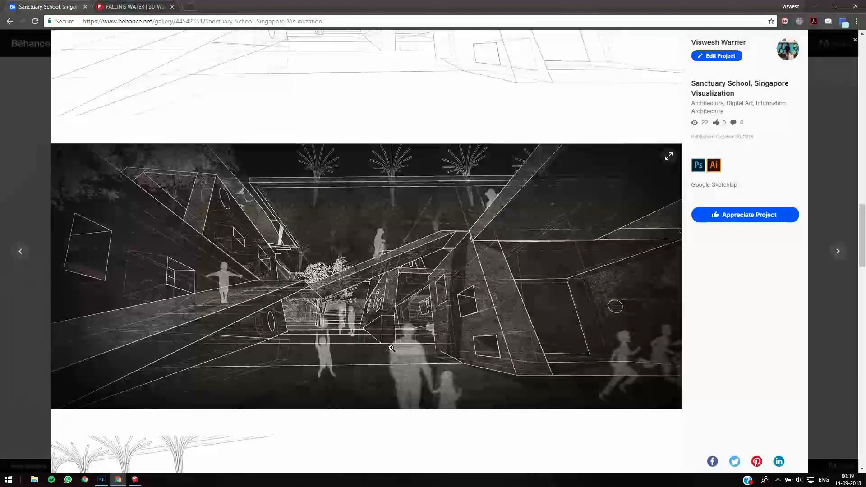
{"action": "scroll", "coordinate": [432, 240], "scroll_direction": "down", "scroll_amount": 10}
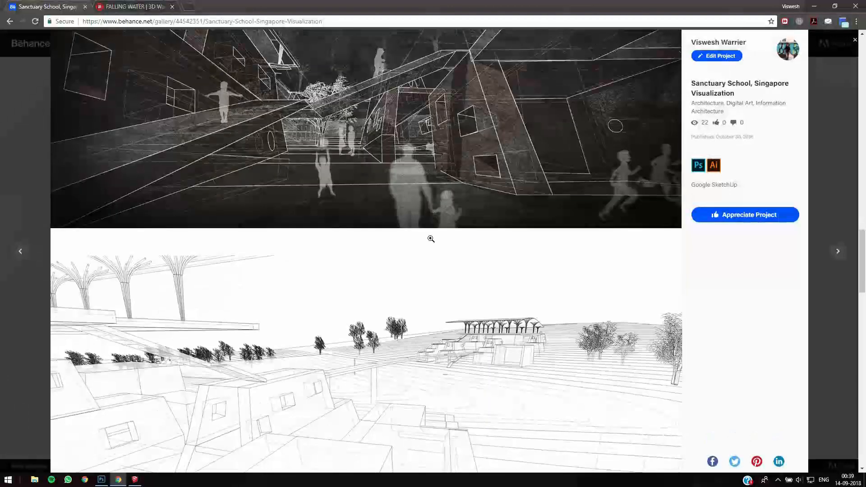
{"action": "scroll", "coordinate": [430, 238], "scroll_direction": "down", "scroll_amount": 4}
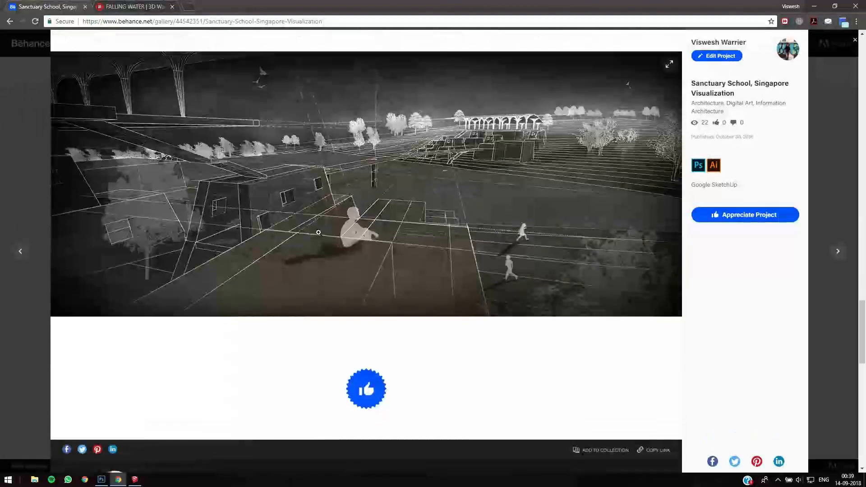
{"action": "scroll", "coordinate": [365, 214], "scroll_direction": "up", "scroll_amount": 2}
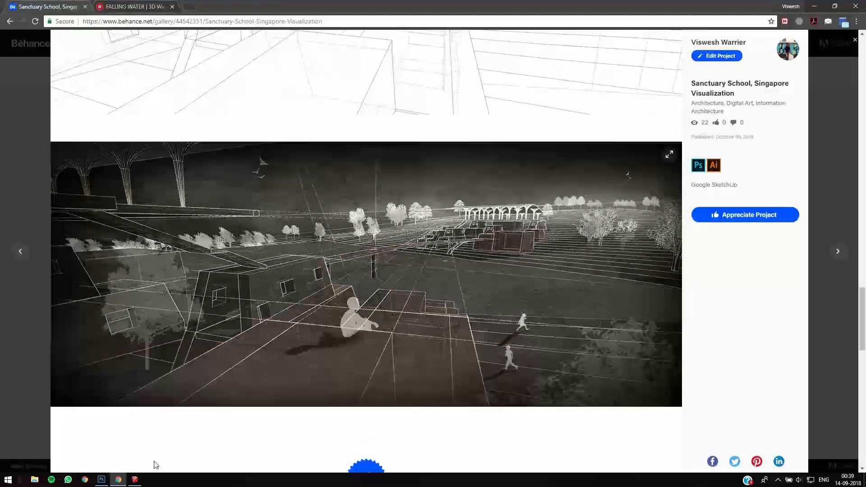
- Examine the Falling Water model in SketchUp and its source page on 3D Warehouse in the browser
{"action": "left_click", "coordinate": [135, 481]}
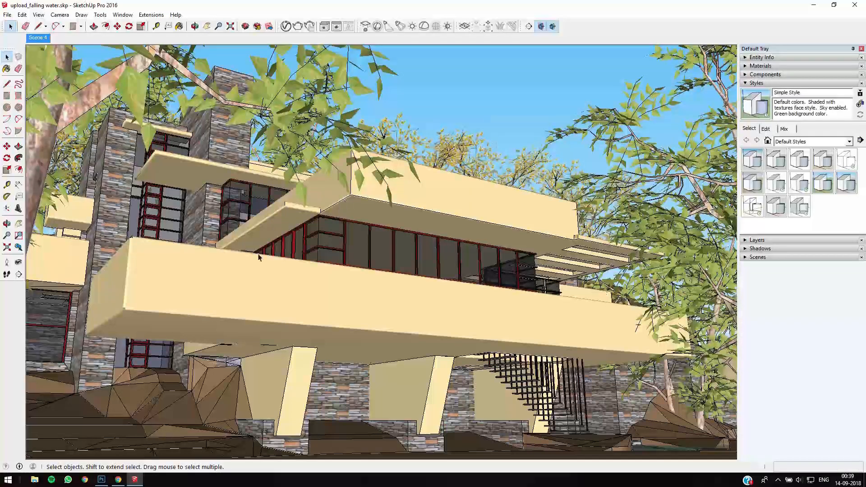
{"action": "left_click", "coordinate": [118, 479]}
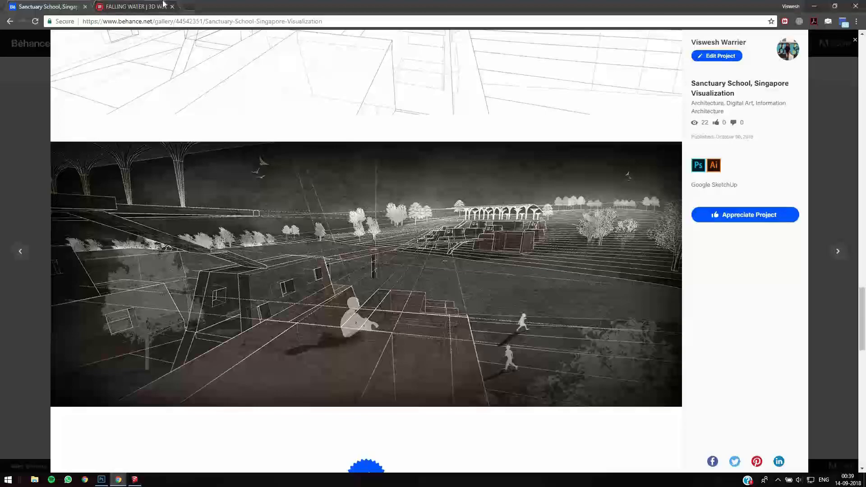
{"action": "left_click", "coordinate": [164, 5]}
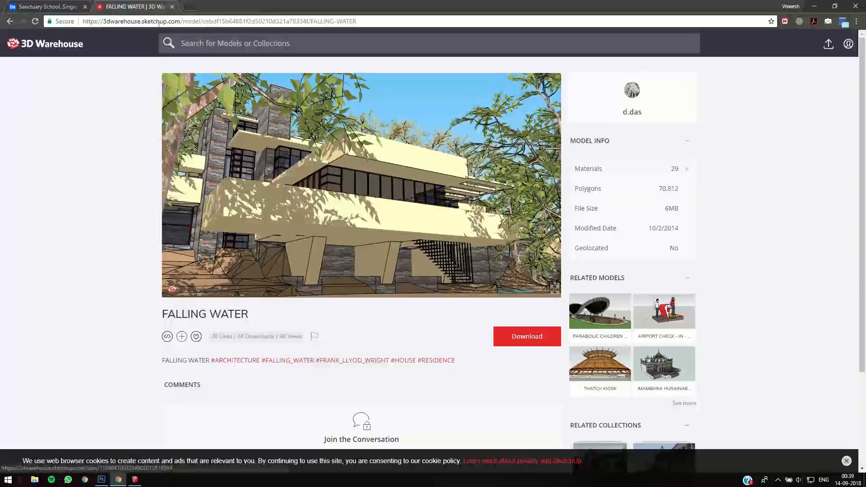
{"action": "left_click", "coordinate": [230, 23]}
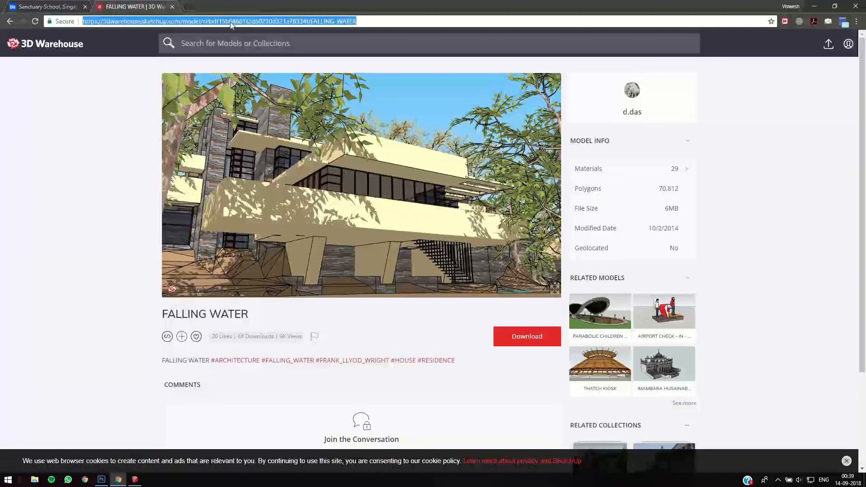
{"action": "left_click", "coordinate": [403, 20]}
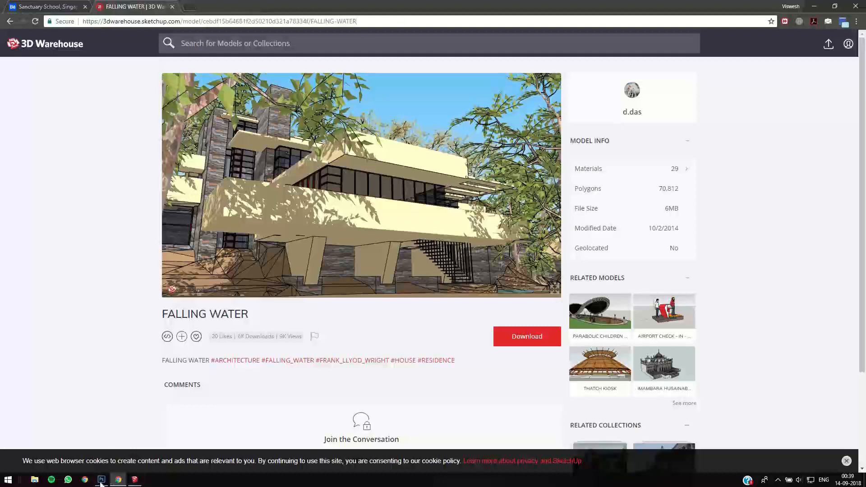
{"action": "left_click", "coordinate": [134, 481]}
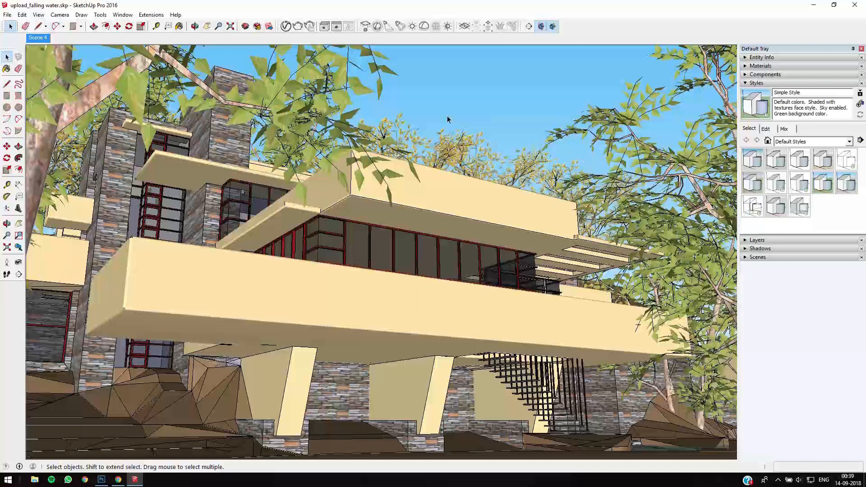
- Review the last render of the Sanctuary School project in the browser, and return to the SketchUp model
{"action": "left_click", "coordinate": [119, 479]}
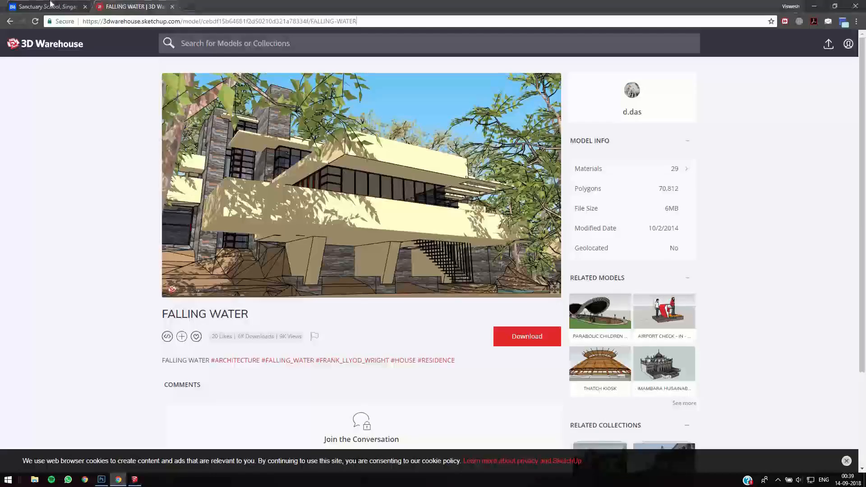
{"action": "key", "text": "ctrl+Tab"}
{"action": "scroll", "coordinate": [364, 284], "scroll_direction": "down", "scroll_amount": 2}
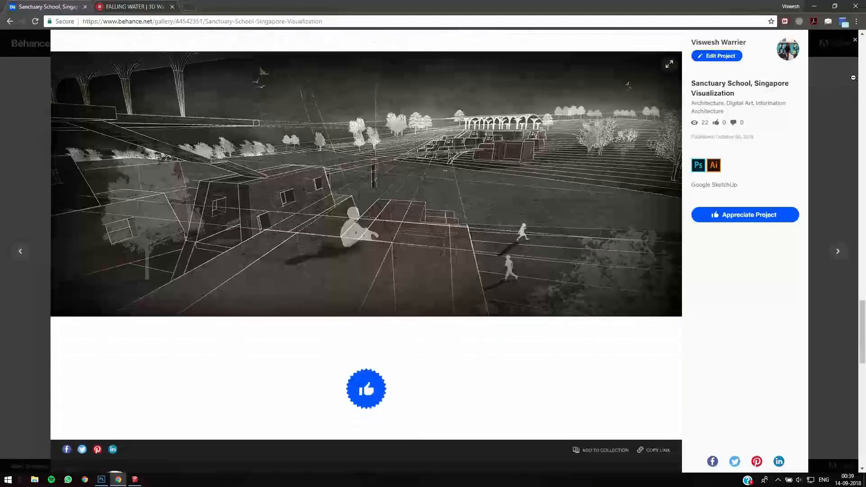
{"action": "left_click", "coordinate": [814, 6]}
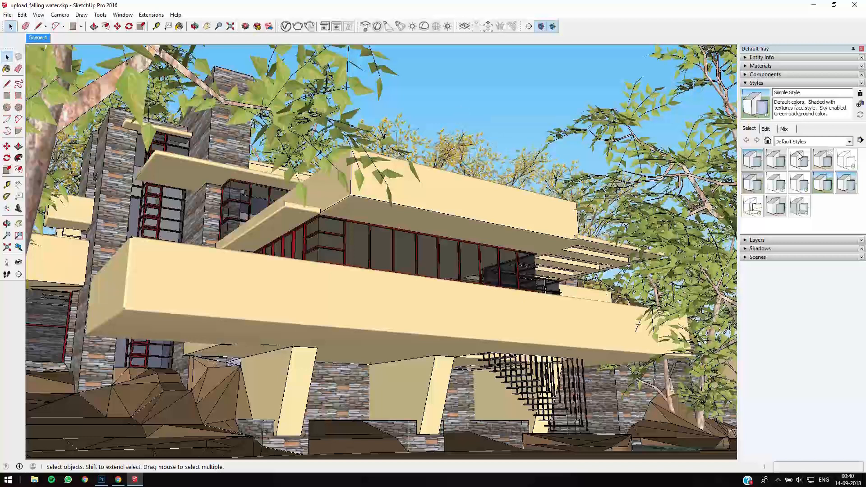
- Apply the HiddenLine style from Default Styles to the model and turn on Profiles in its edge settings
{"action": "left_click", "coordinate": [846, 167]}
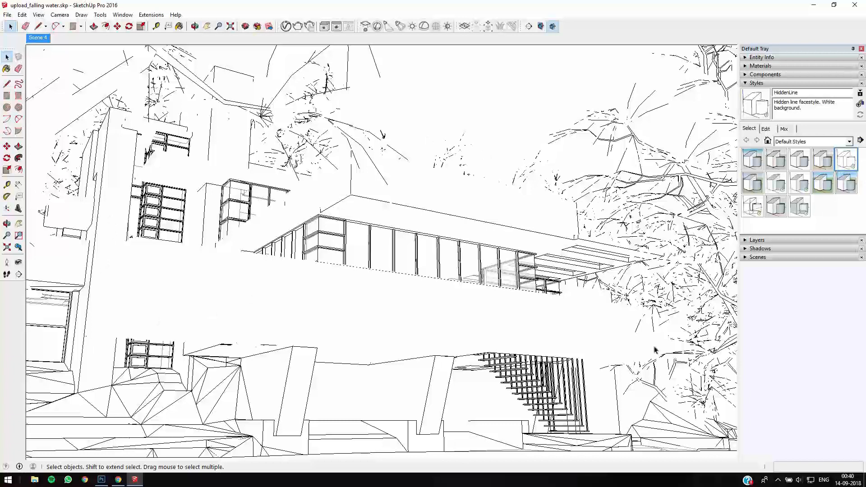
{"action": "left_click", "coordinate": [38, 14]}
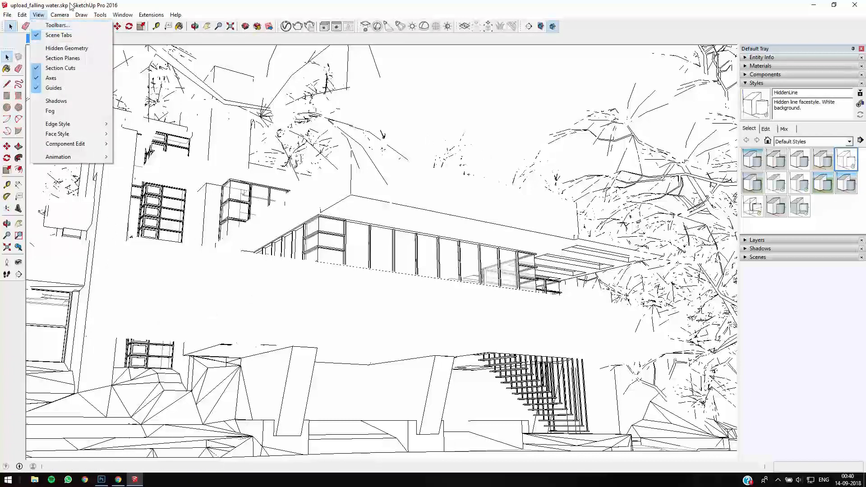
{"action": "left_click", "coordinate": [305, 143]}
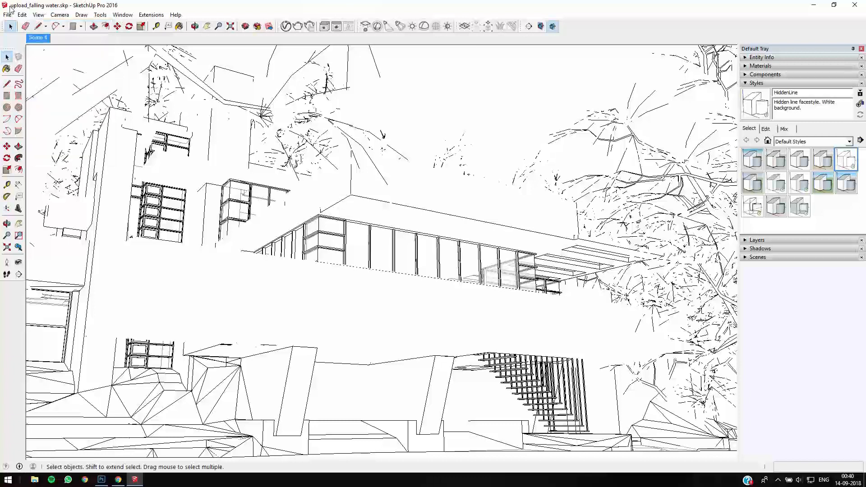
{"action": "left_click", "coordinate": [38, 15]}
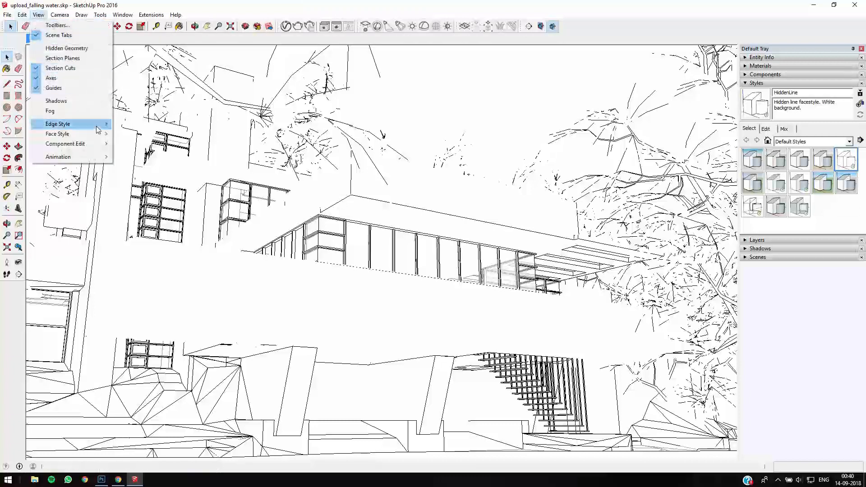
{"action": "mouse_move", "coordinate": [98, 127]}
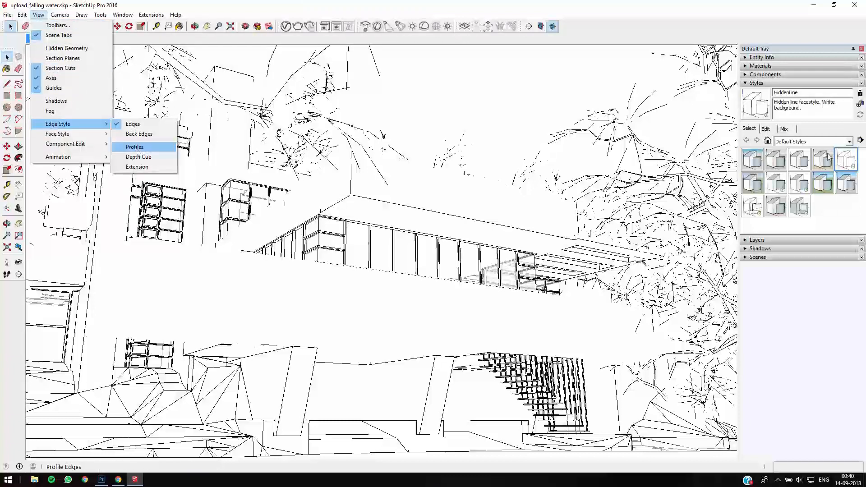
{"action": "left_click", "coordinate": [766, 129]}
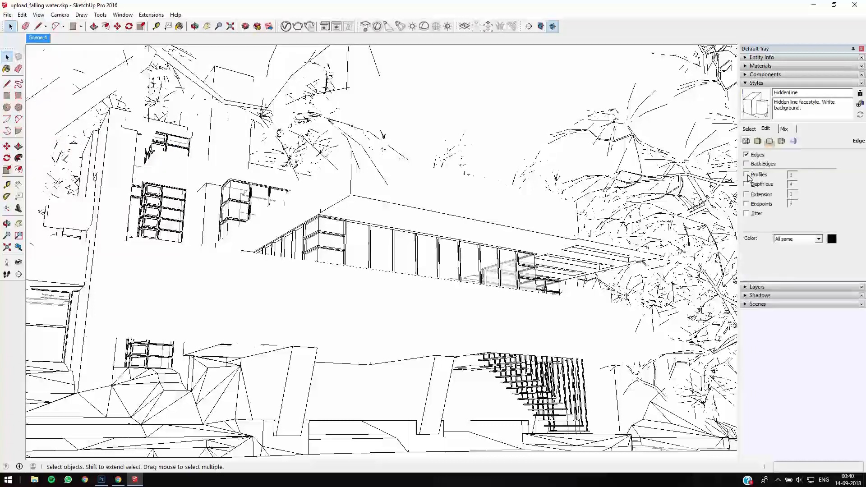
{"action": "left_click", "coordinate": [746, 176]}
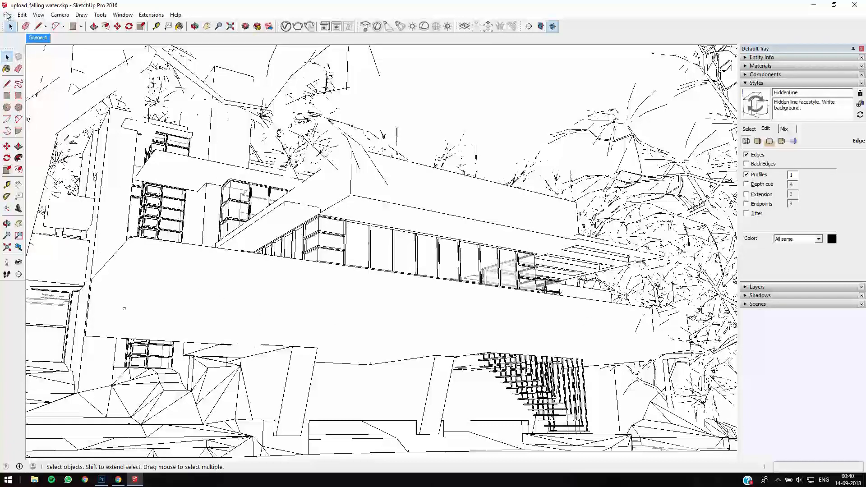
- Update Scene 4 with the current view, choosing to do nothing to save the style changes
{"action": "left_click", "coordinate": [7, 15]}
{"action": "mouse_move", "coordinate": [135, 155]}
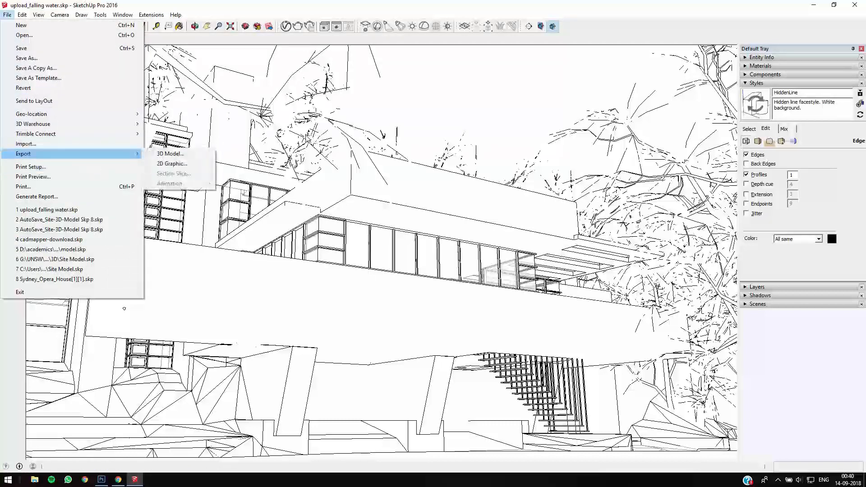
{"action": "left_click", "coordinate": [44, 38]}
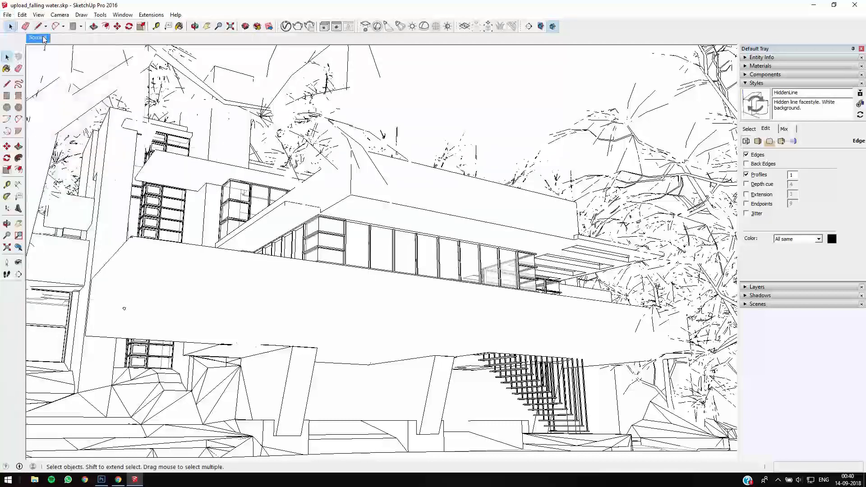
{"action": "right_click", "coordinate": [43, 38]}
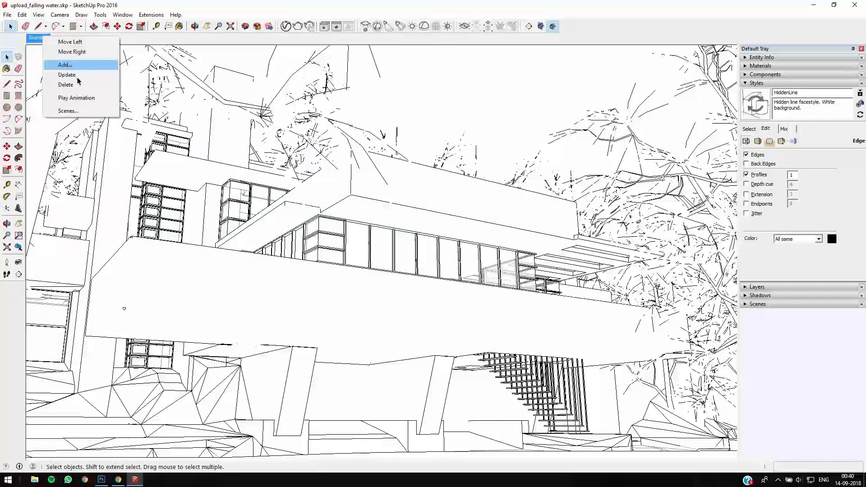
{"action": "left_click", "coordinate": [78, 80]}
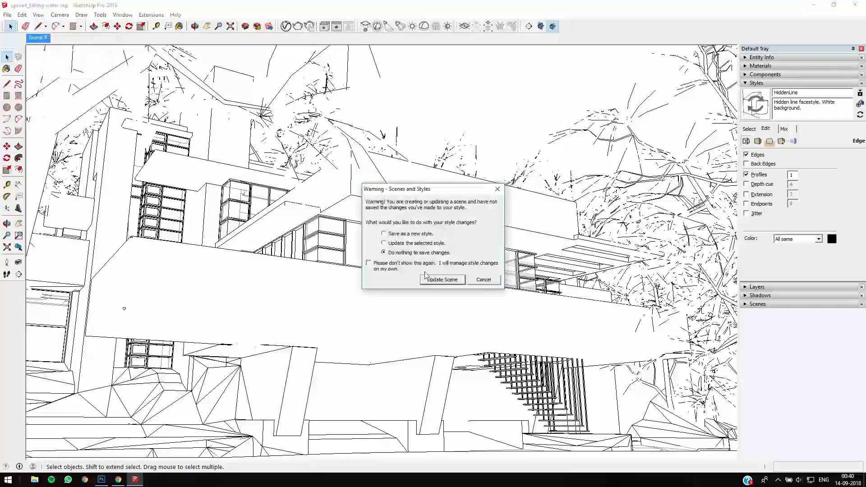
{"action": "left_click", "coordinate": [444, 279]}
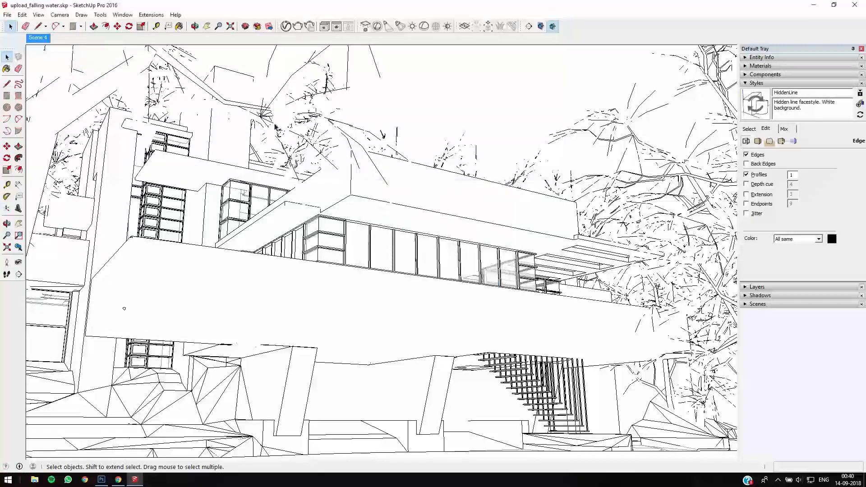
- Start a 2D graphic export of the model and create and open a folder named "Conceptual render" on the Desktop
{"action": "left_click", "coordinate": [8, 15]}
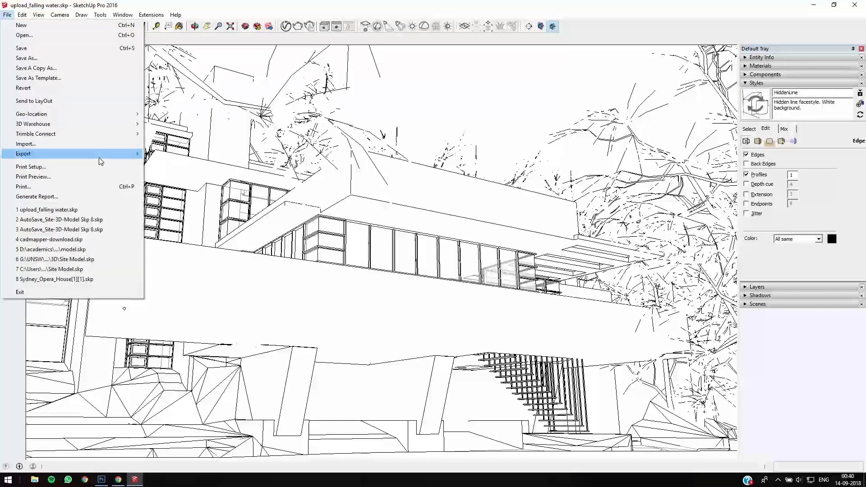
{"action": "mouse_move", "coordinate": [103, 154]}
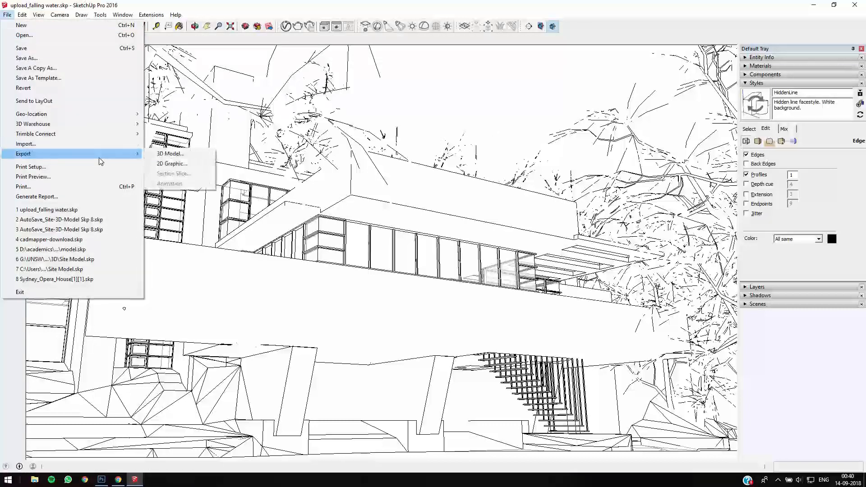
{"action": "left_click", "coordinate": [171, 164]}
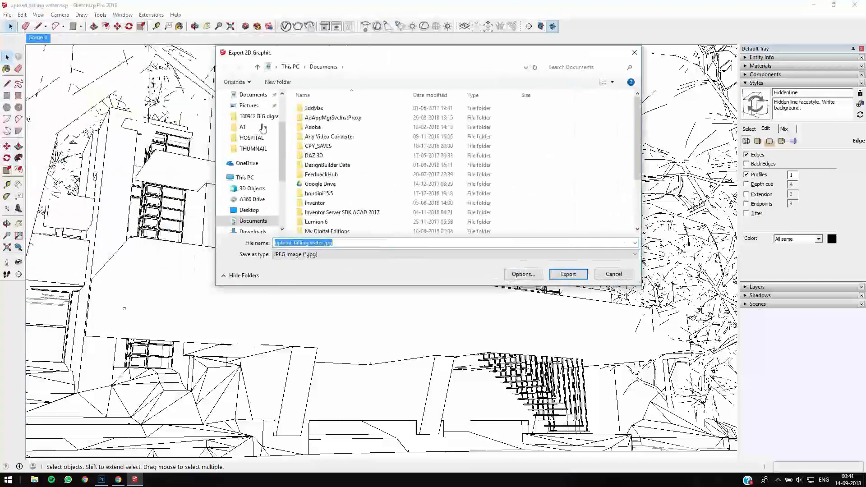
{"action": "left_click", "coordinate": [248, 211]}
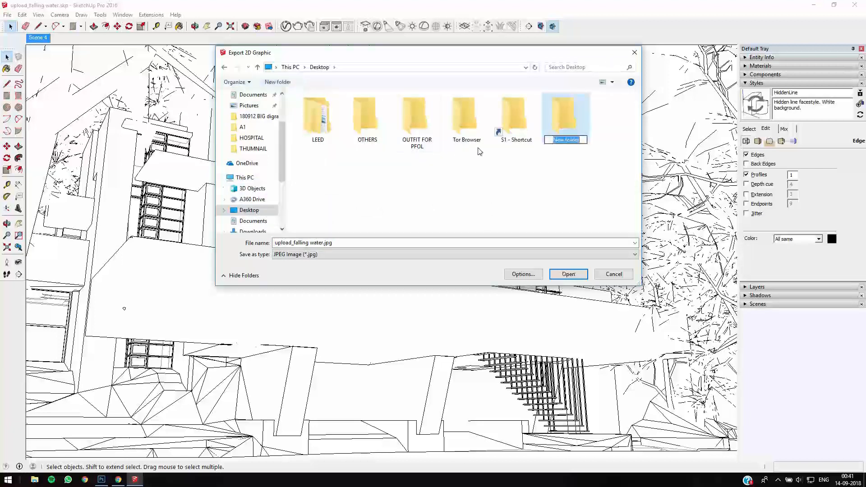
{"action": "type", "text": "Concp"}
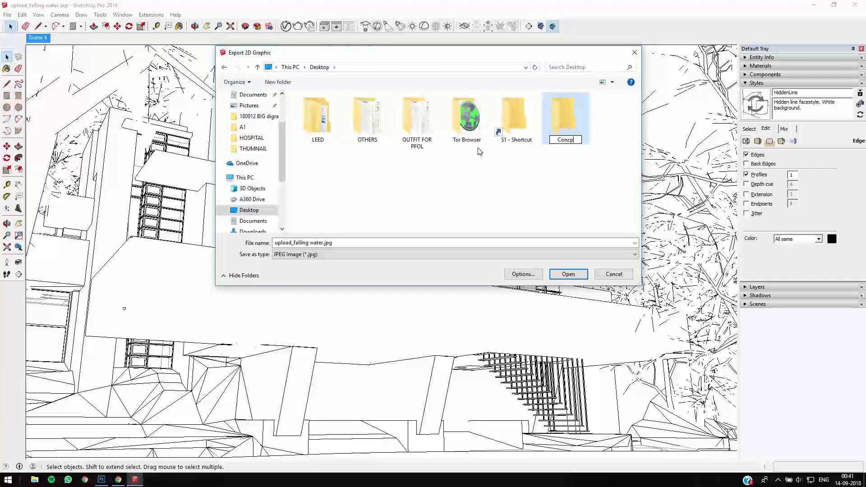
{"action": "key", "text": "BackSpace"}
{"action": "type", "text": "eptual render"}
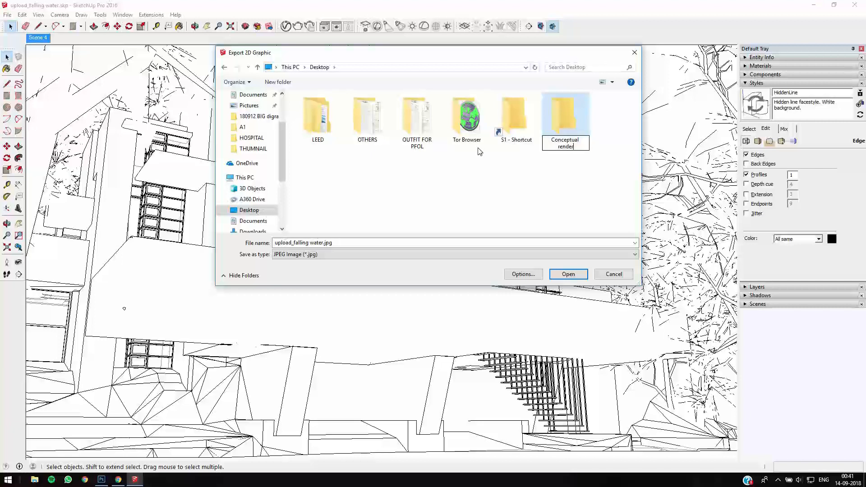
{"action": "key", "text": "Return"}
{"action": "key", "text": "Return"}
- Create a subfolder named "REference" inside the Conceptual render folder and open it
{"action": "left_click", "coordinate": [288, 82]}
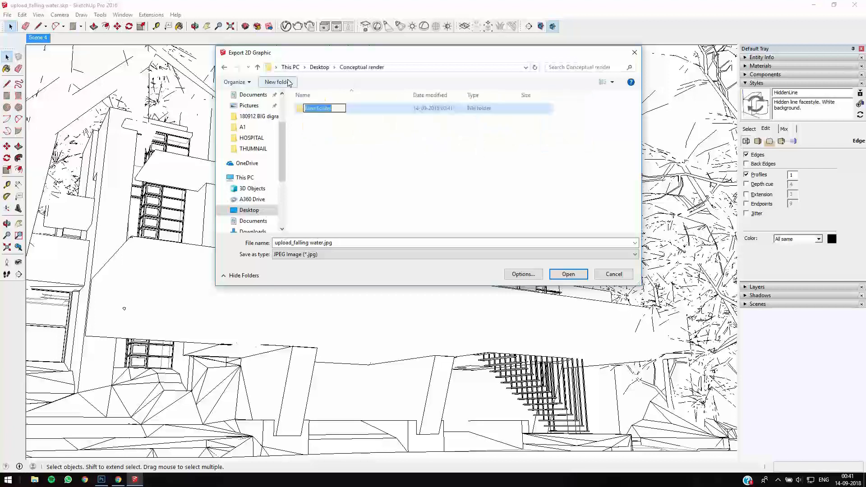
{"action": "type", "text": "REfer"}
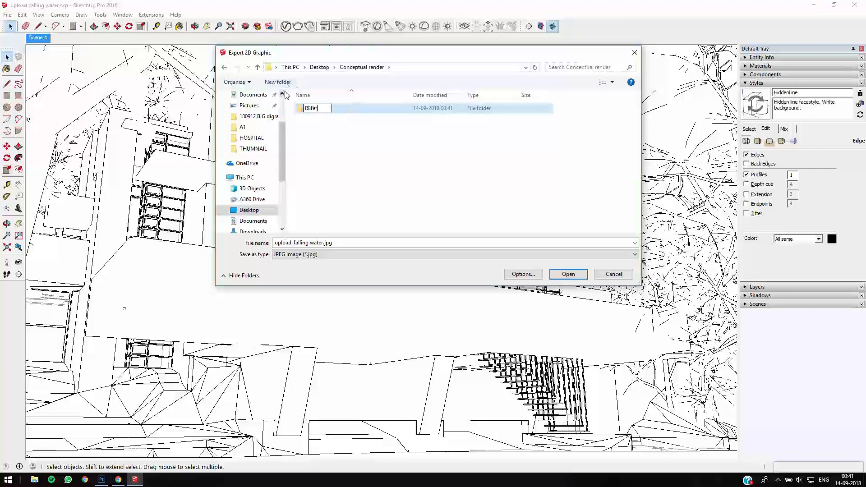
{"action": "type", "text": "ence"}
{"action": "key", "text": "Return"}
{"action": "key", "text": "Return"}
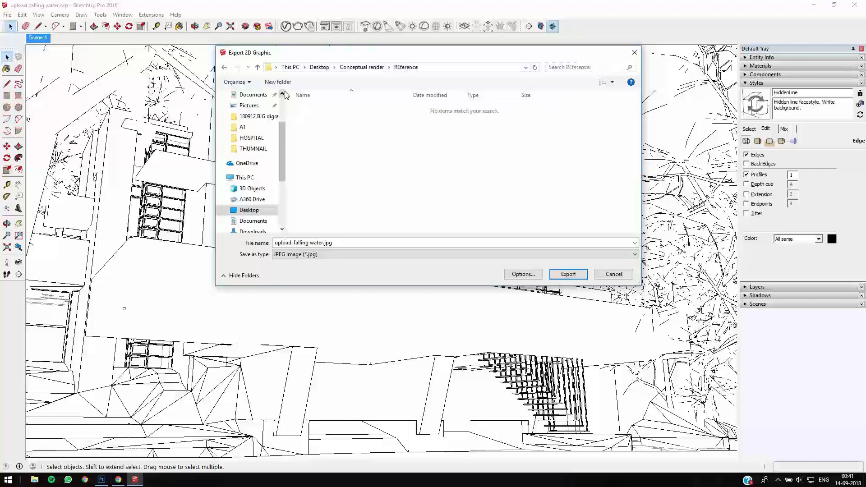
- Export the view as a JPEG image named "hidden line" into the REference folder
{"action": "left_click", "coordinate": [354, 243]}
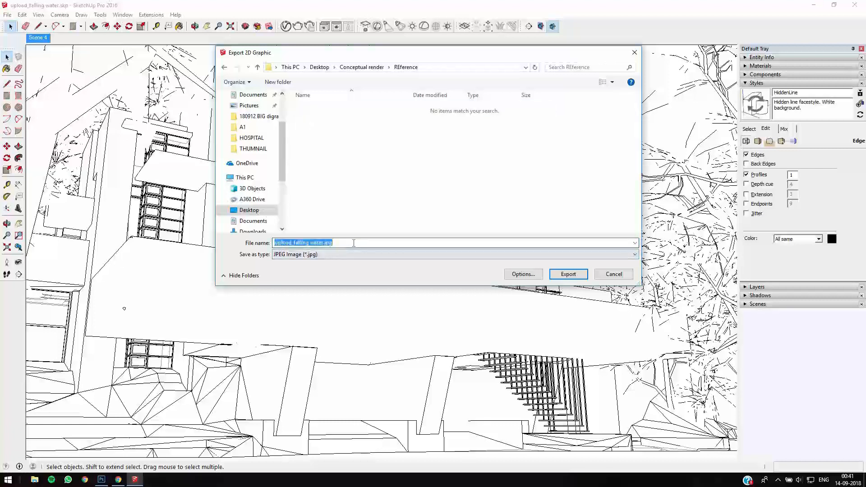
{"action": "type", "text": "hidde"}
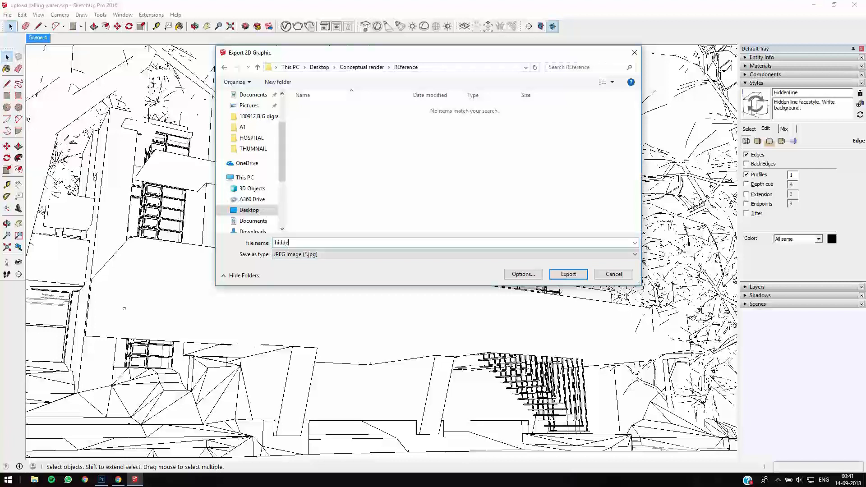
{"action": "type", "text": "n line"}
{"action": "key", "text": "Return"}
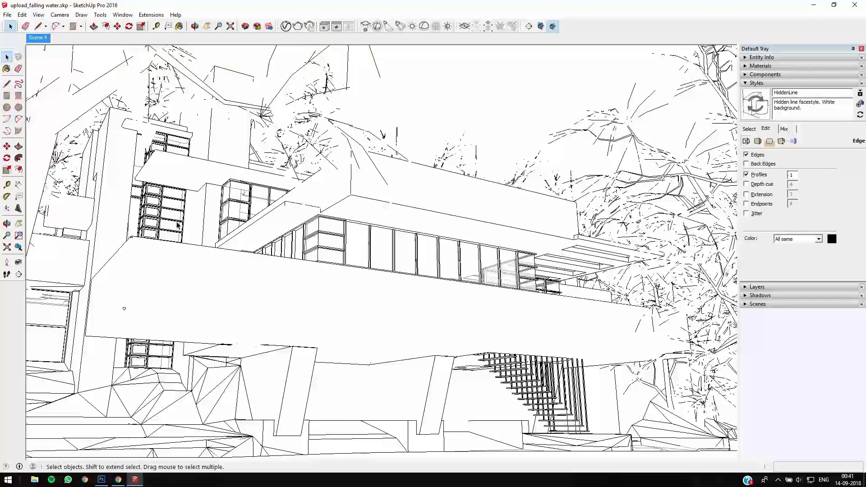
- Turn off Edges in the style's edge settings and set the Profiles width to 2
{"action": "left_click", "coordinate": [746, 155]}
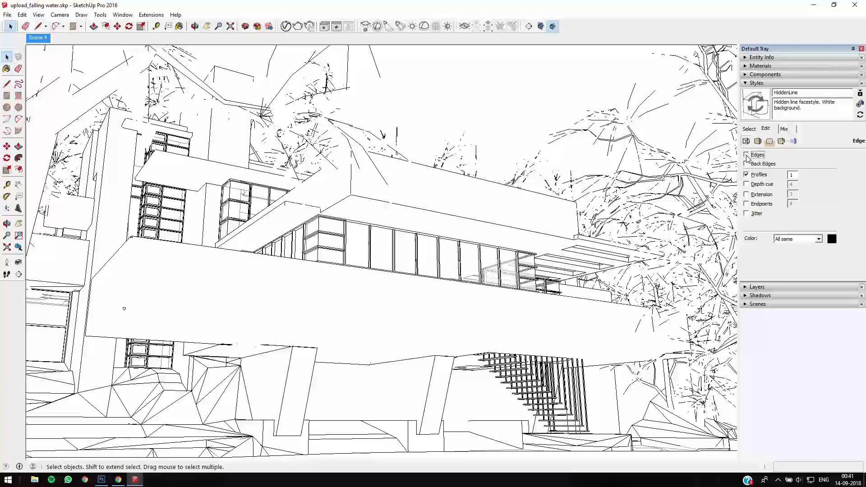
{"action": "left_click", "coordinate": [38, 14]}
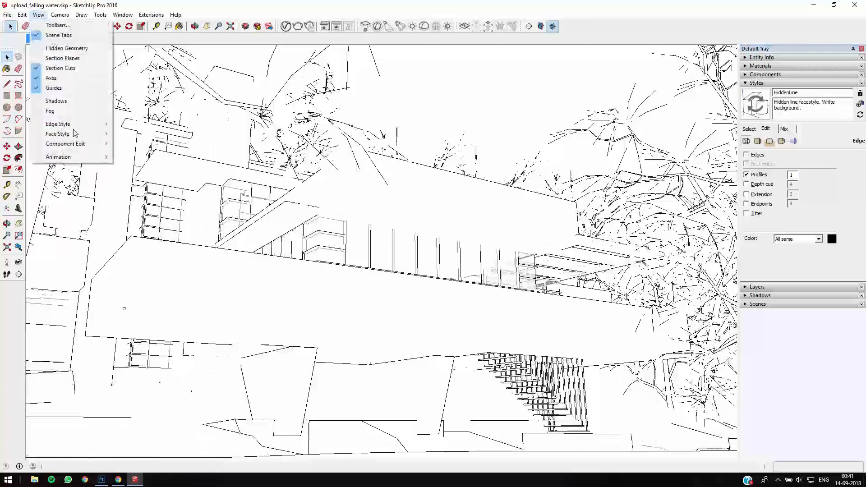
{"action": "mouse_move", "coordinate": [75, 125]}
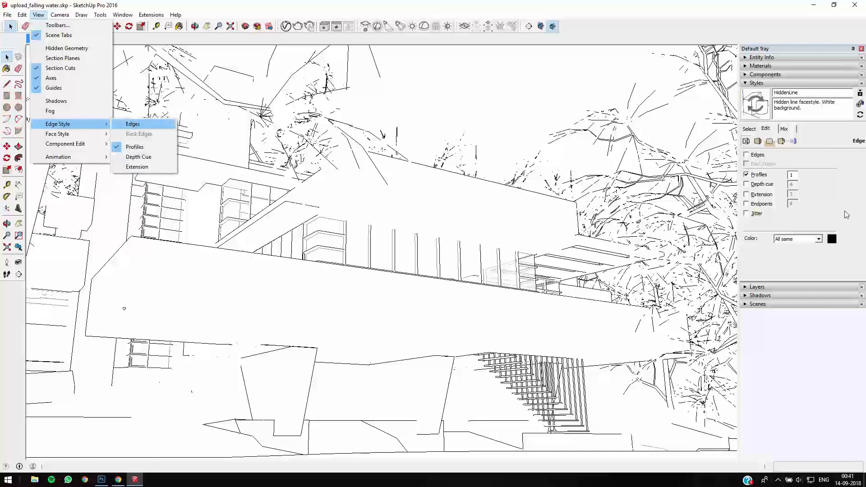
{"action": "left_click", "coordinate": [795, 175]}
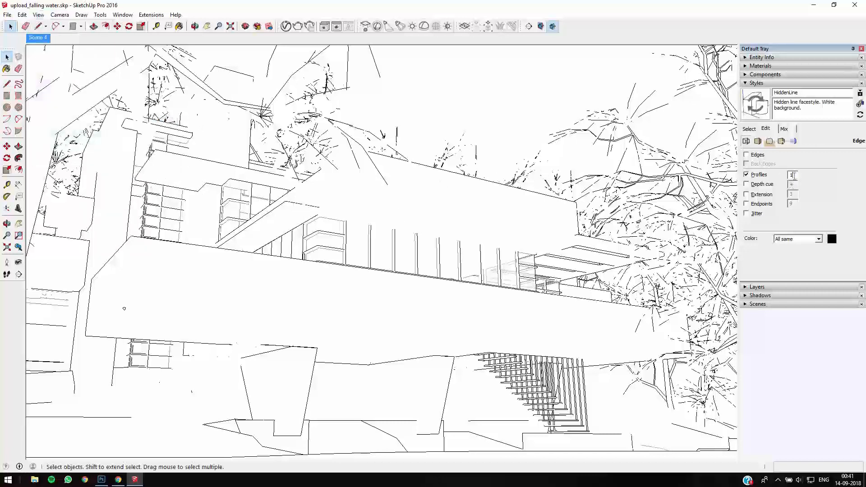
{"action": "left_click_drag", "start_coordinate": [775, 173], "coordinate": [774, 174]}
- Export the profiles-only view as a 2D JPEG image named "Profiles" into the REference folder
{"action": "left_click", "coordinate": [3, 16]}
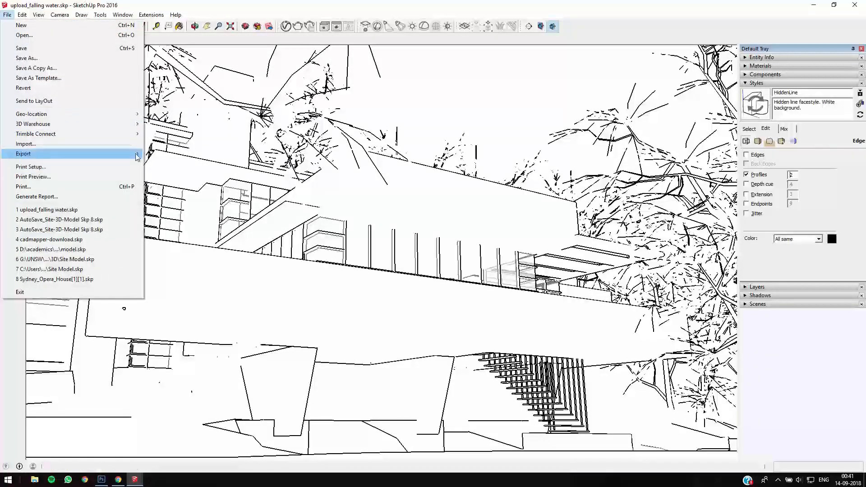
{"action": "mouse_move", "coordinate": [137, 156]}
{"action": "left_click", "coordinate": [173, 164]}
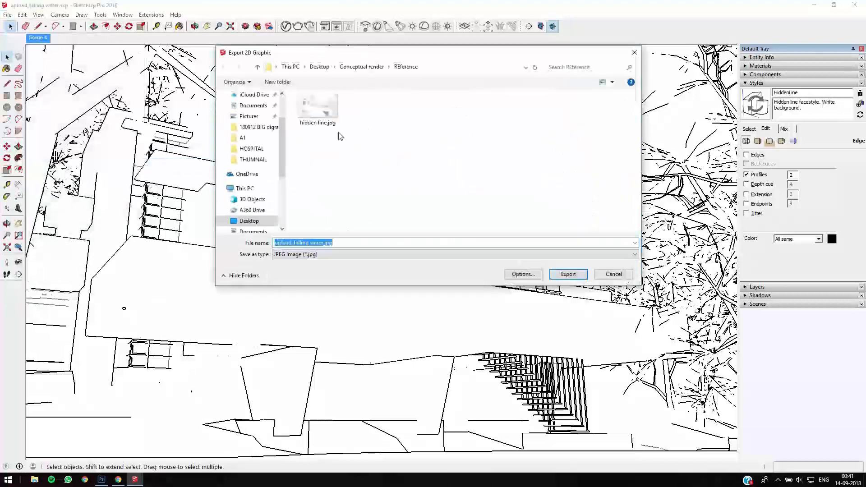
{"action": "type", "text": "Profiles"}
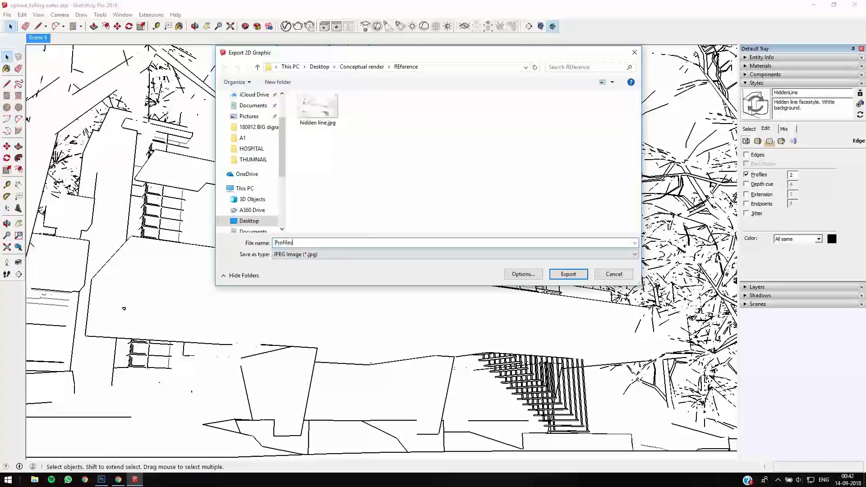
{"action": "key", "text": "Return"}
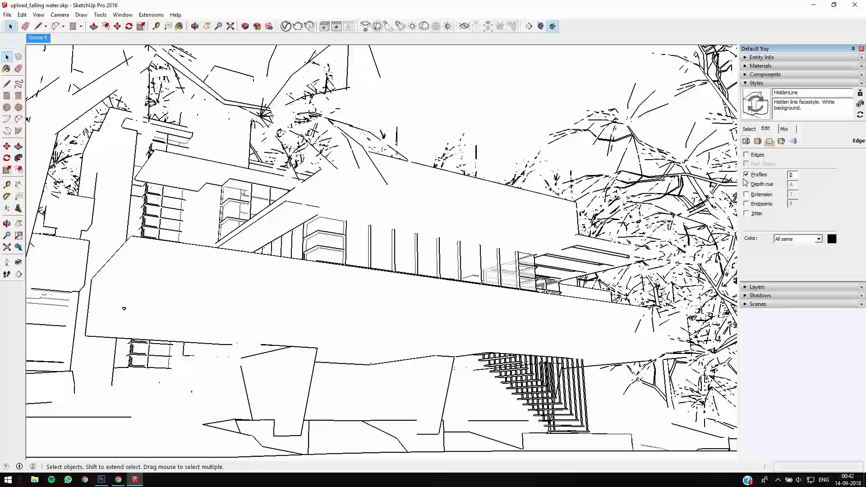
- Reapply the HiddenLine style from Default Styles and turn on Profiles with width 1 in its edge settings
{"action": "left_click", "coordinate": [118, 480]}
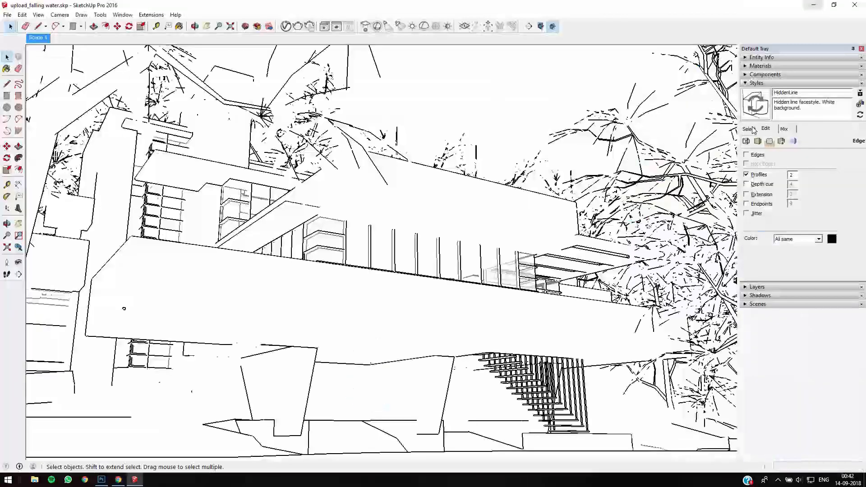
{"action": "left_click", "coordinate": [814, 6]}
{"action": "left_click", "coordinate": [749, 129]}
{"action": "left_click", "coordinate": [847, 160]}
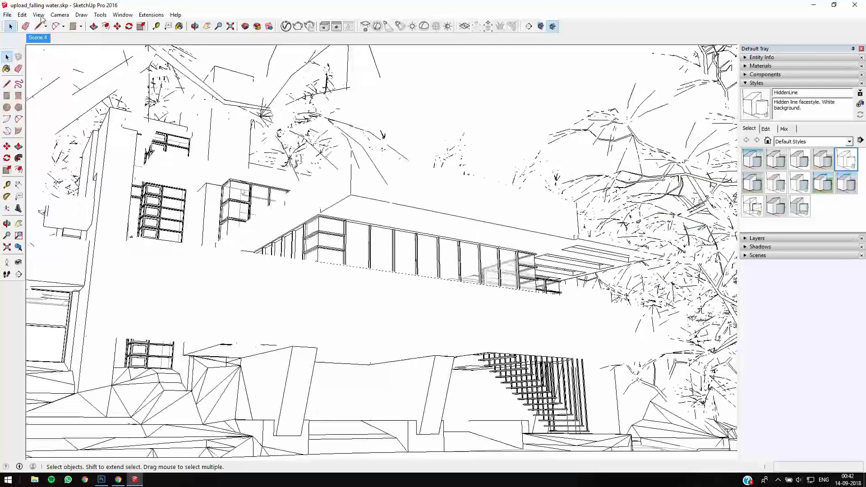
{"action": "left_click", "coordinate": [768, 129]}
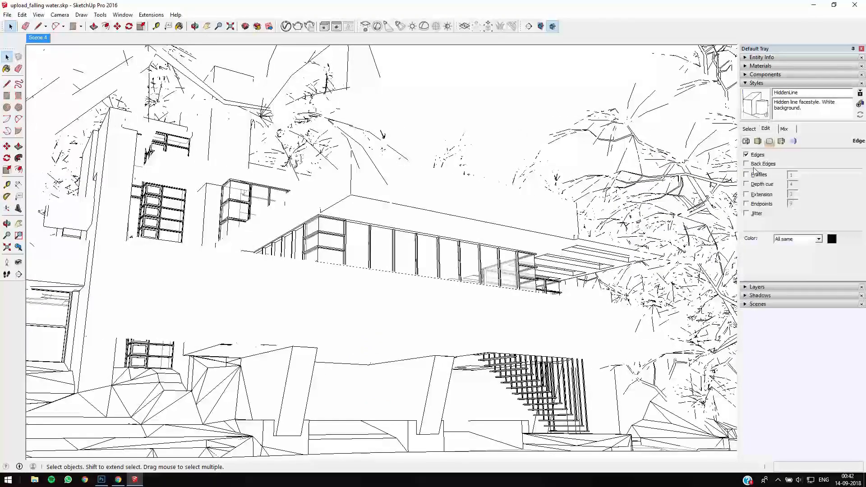
- Turn on the X-ray face style for the hidden-line view of the model
{"action": "left_click", "coordinate": [39, 14]}
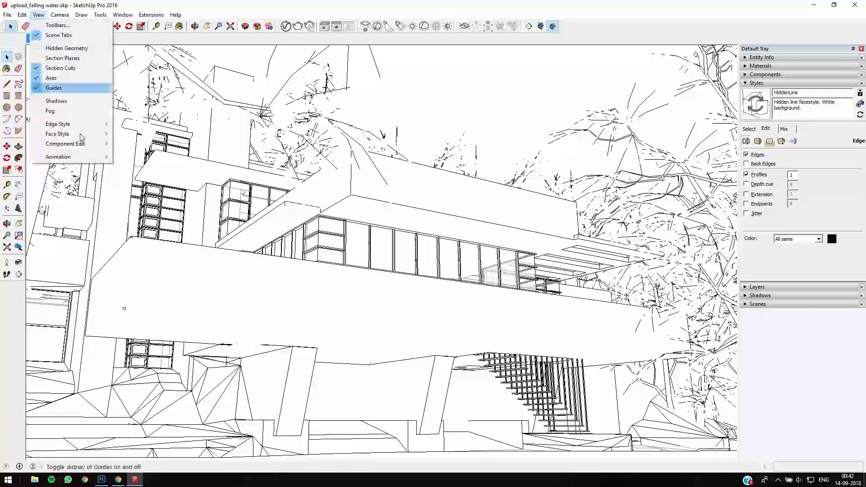
{"action": "mouse_move", "coordinate": [82, 137]}
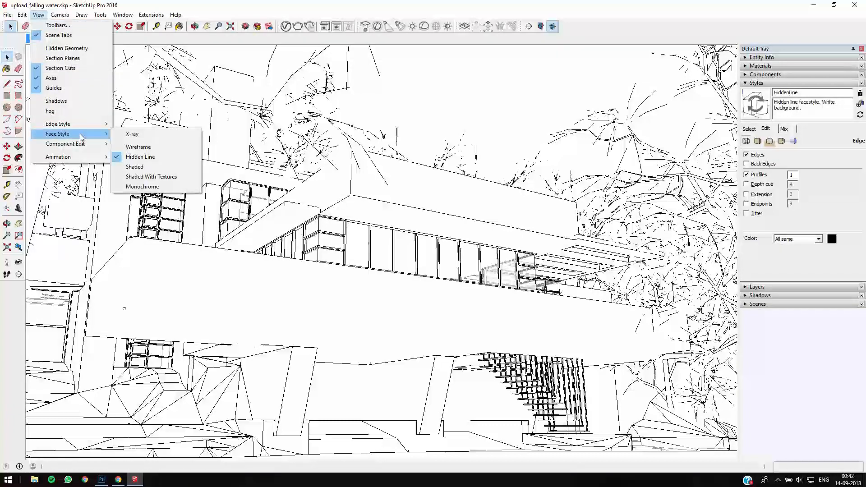
{"action": "left_click", "coordinate": [120, 135]}
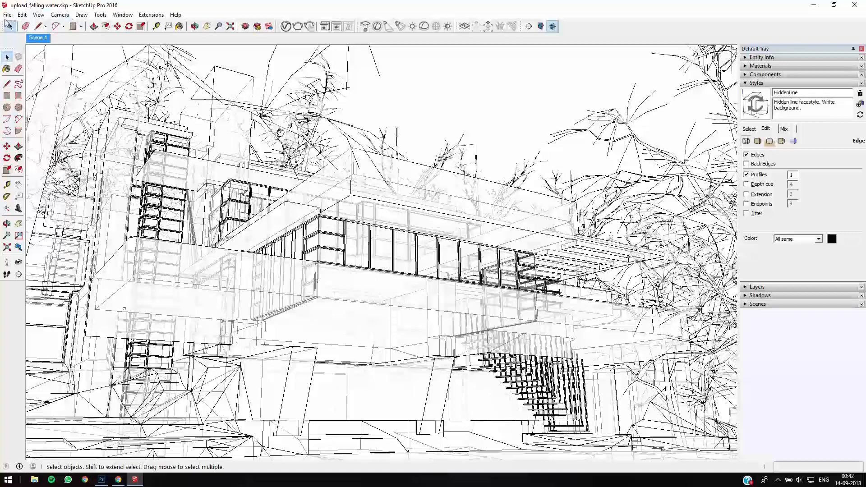
- Export the X-ray view as a 2D JPEG image named "Xray" into the REference folder
{"action": "left_click", "coordinate": [7, 15]}
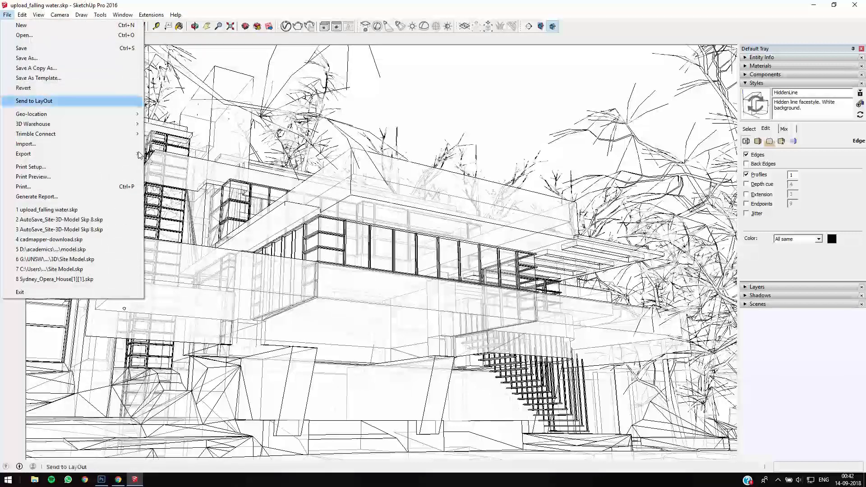
{"action": "mouse_move", "coordinate": [134, 156]}
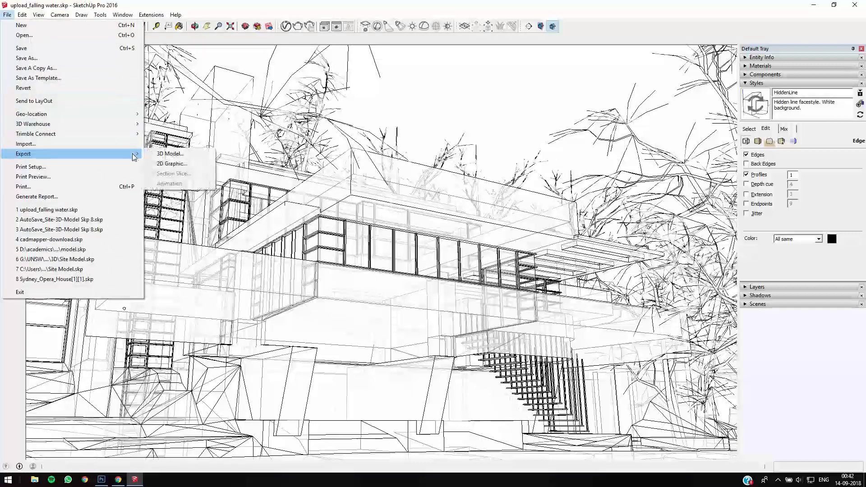
{"action": "left_click", "coordinate": [172, 164]}
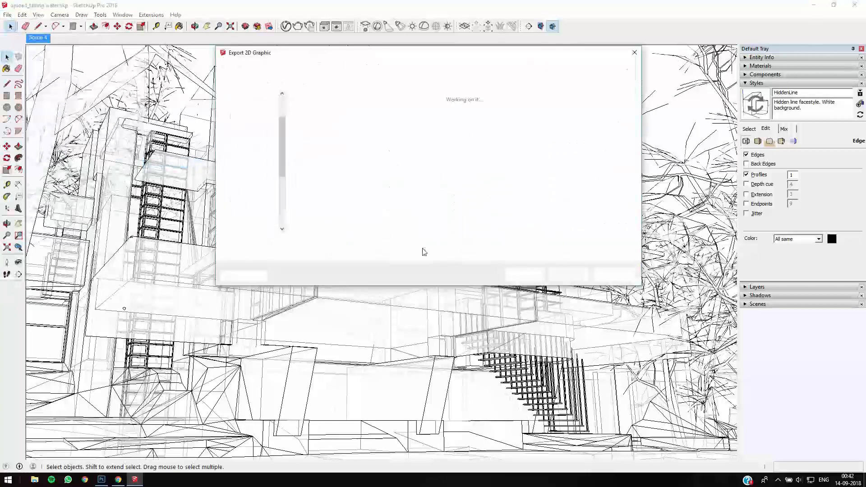
{"action": "type", "text": "Xra"}
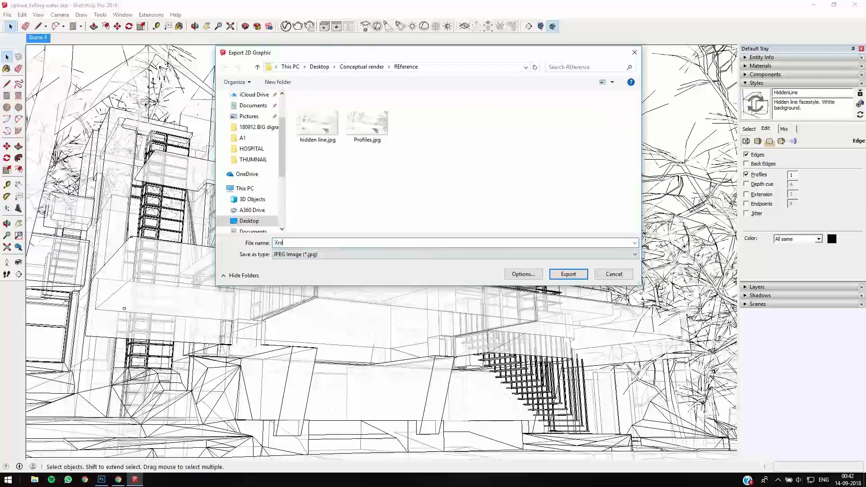
{"action": "type", "text": "y"}
{"action": "key", "text": "Return"}
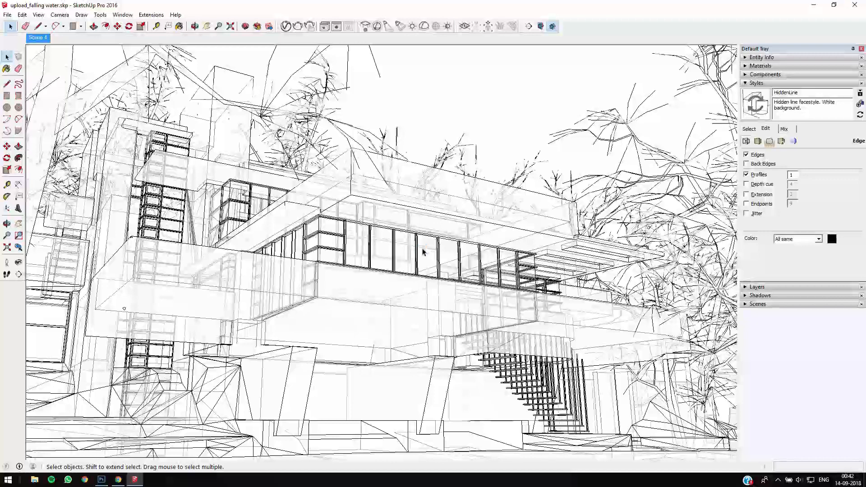
- Switch to the browser and review the dark conceptual renders of the Sanctuary School project
{"action": "mouse_move", "coordinate": [117, 481]}
{"action": "left_click", "coordinate": [152, 427]}
{"action": "scroll", "coordinate": [451, 295], "scroll_direction": "up", "scroll_amount": 1}
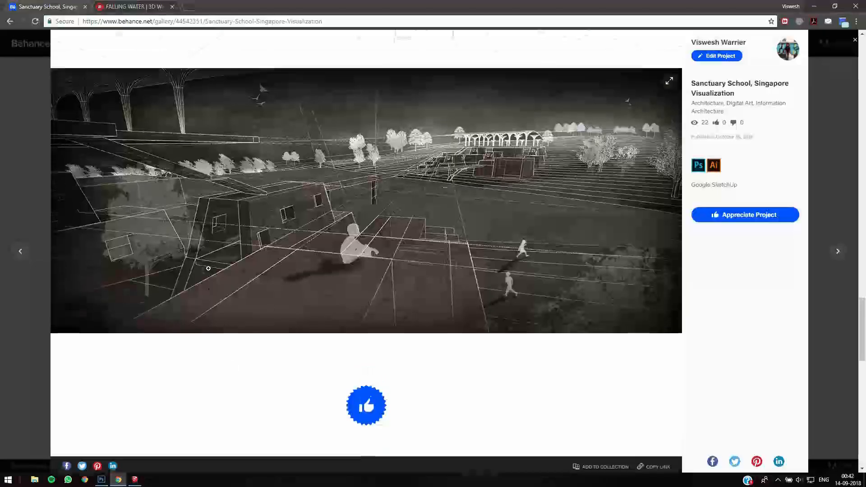
{"action": "scroll", "coordinate": [564, 285], "scroll_direction": "up", "scroll_amount": 12}
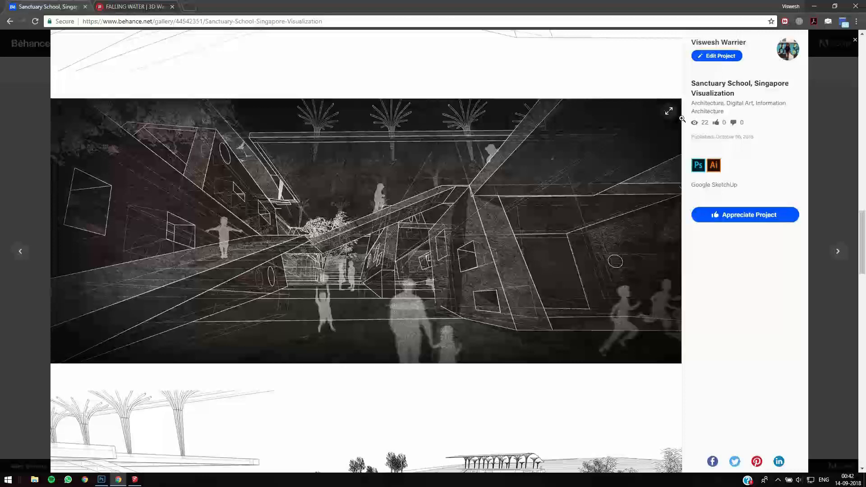
- Switch back to SketchUp, reapply the HiddenLine style from Default Styles and turn on shadows
{"action": "left_click", "coordinate": [135, 480]}
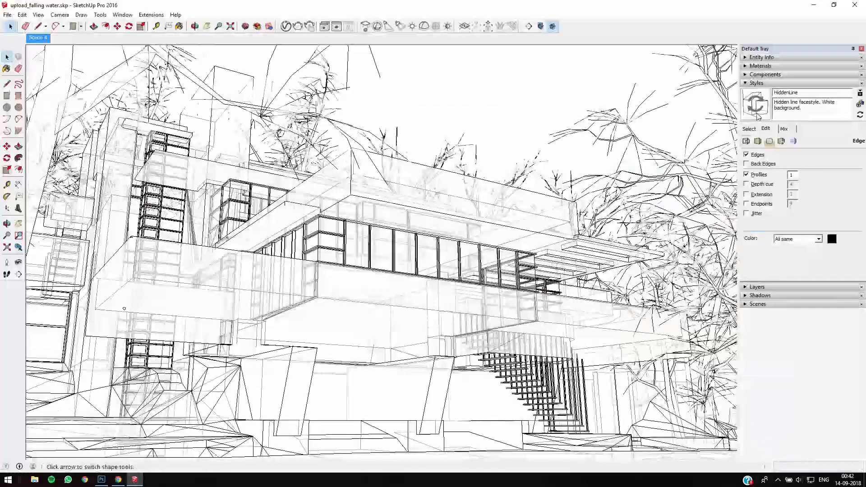
{"action": "left_click", "coordinate": [749, 128]}
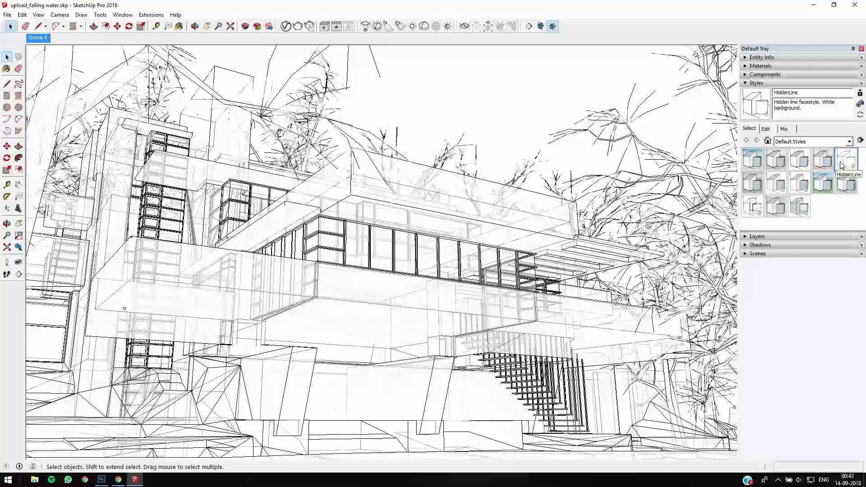
{"action": "left_click", "coordinate": [841, 166]}
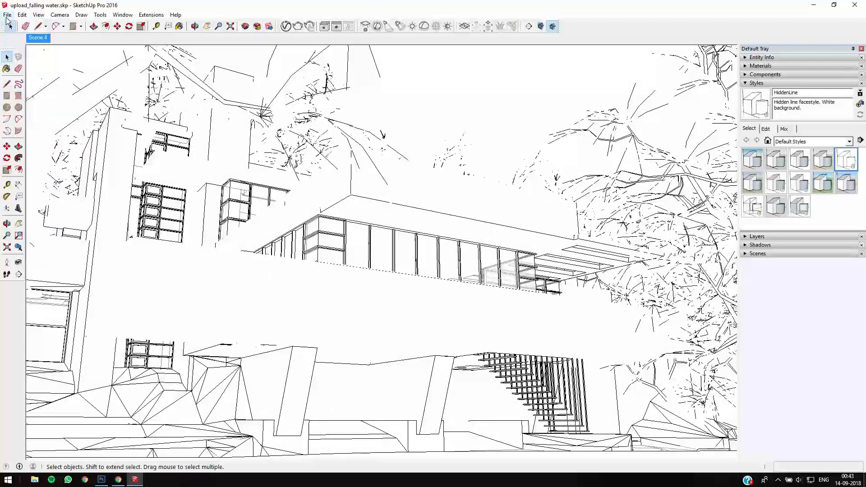
{"action": "left_click", "coordinate": [7, 14]}
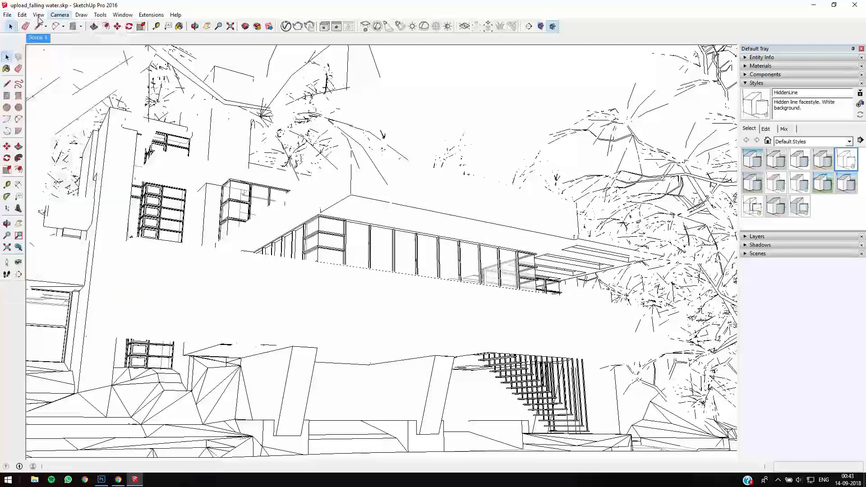
{"action": "mouse_move", "coordinate": [39, 18]}
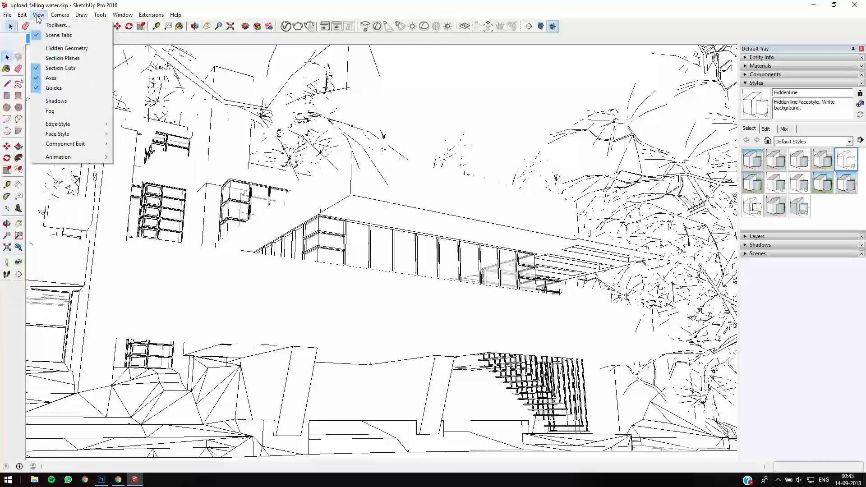
{"action": "left_click", "coordinate": [39, 101]}
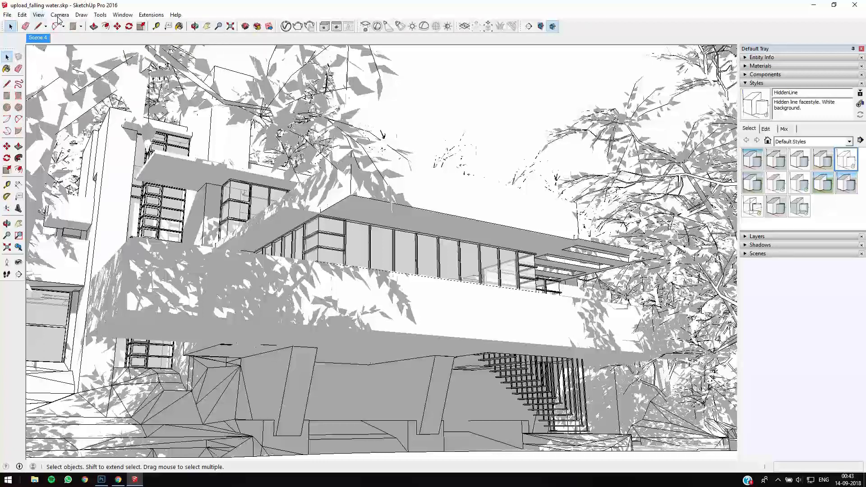
- Turn off Edges in the style's edge settings and export the shadow-only view as a 2D JPEG image named "Shadows" into the REference folder
{"action": "left_click", "coordinate": [765, 129]}
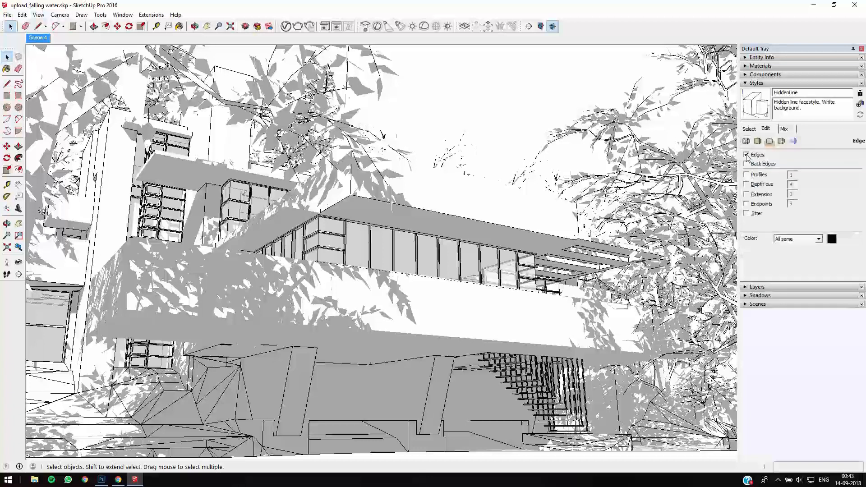
{"action": "left_click", "coordinate": [745, 155]}
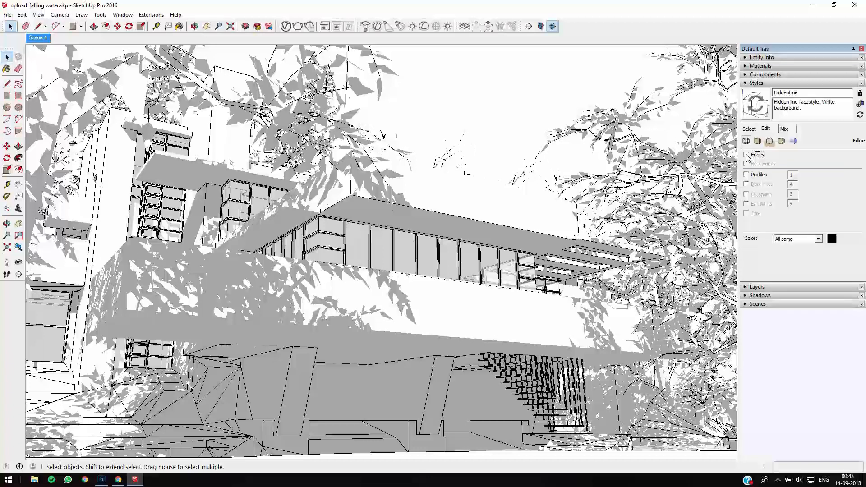
{"action": "left_click", "coordinate": [8, 15]}
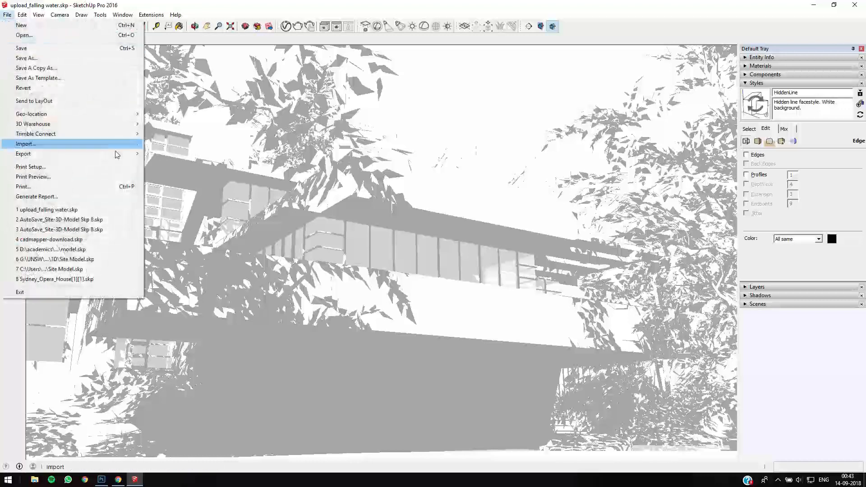
{"action": "left_click", "coordinate": [211, 167]}
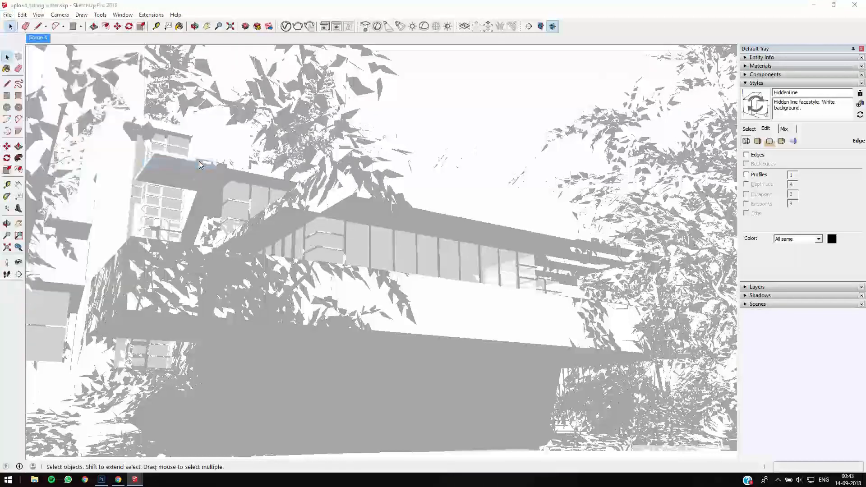
{"action": "type", "text": "Shadow"}
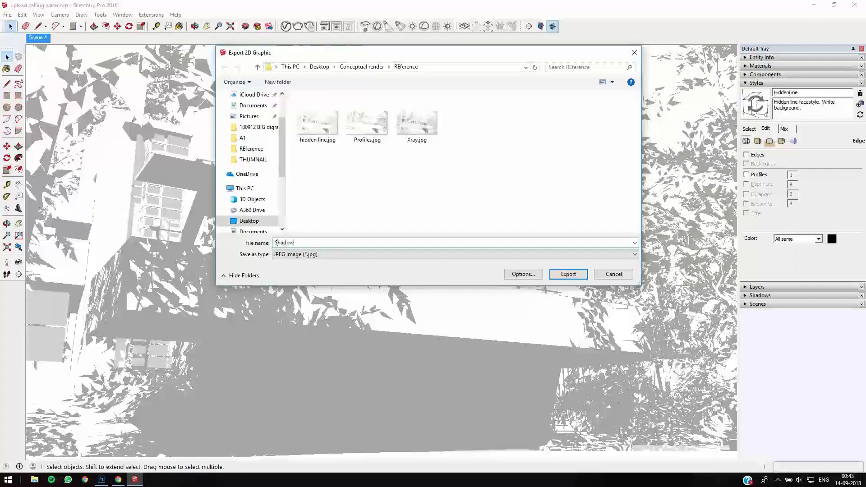
{"action": "type", "text": "a"}
{"action": "key", "text": "BackSpace"}
{"action": "key", "text": "Return"}
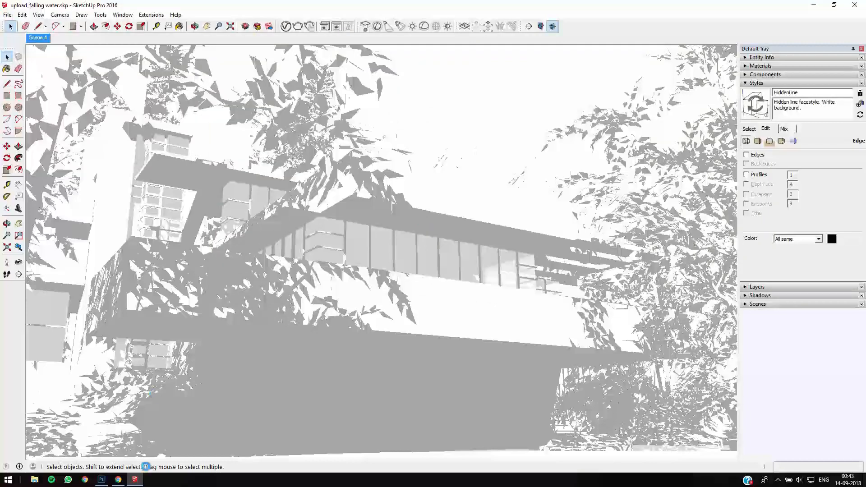
- Switch to the browser and examine the construction lines in the dark exterior render of the Sanctuary School project
{"action": "left_click", "coordinate": [118, 481]}
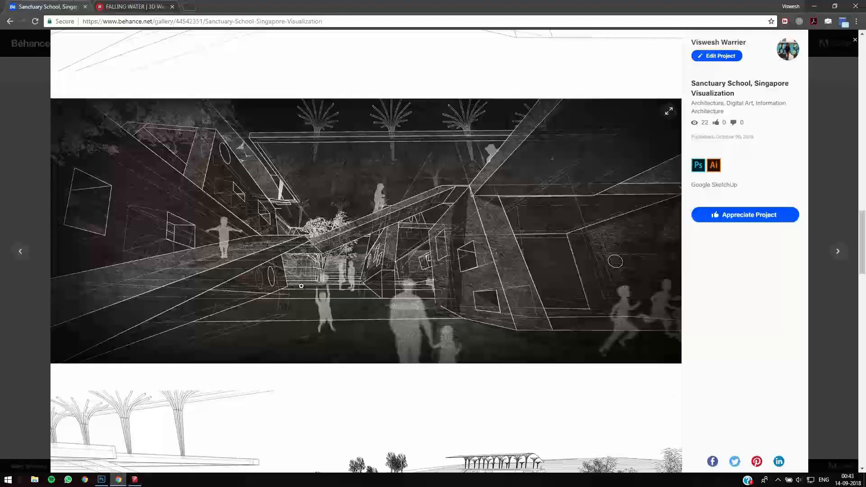
{"action": "scroll", "coordinate": [306, 267], "scroll_direction": "up", "scroll_amount": 14}
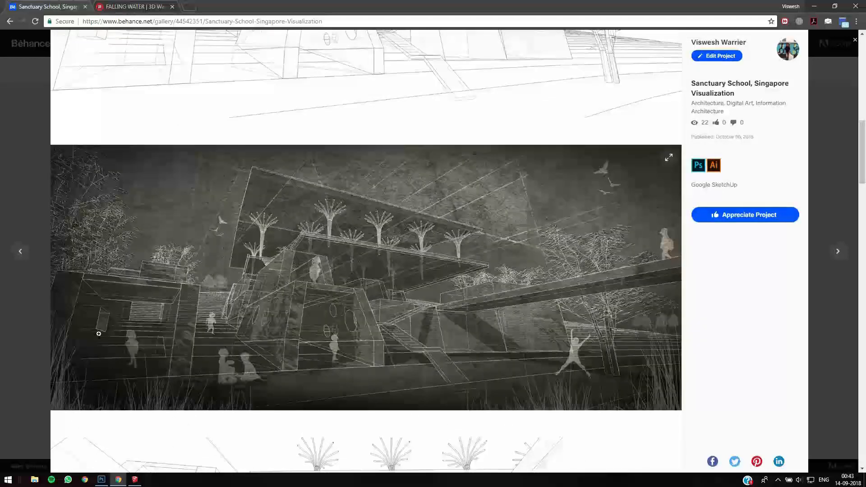
{"action": "mouse_move", "coordinate": [135, 479]}
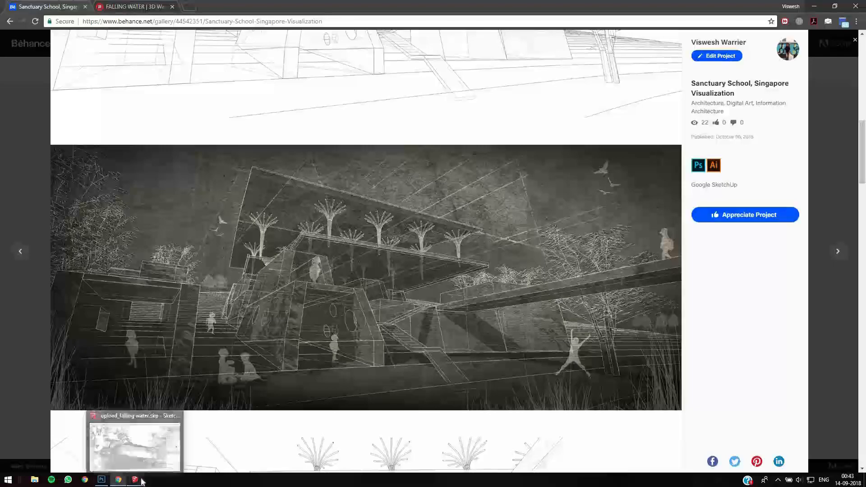
- Return to SketchUp, restore the HiddenLine style with its edges and turn off shadows
{"action": "left_click", "coordinate": [138, 461]}
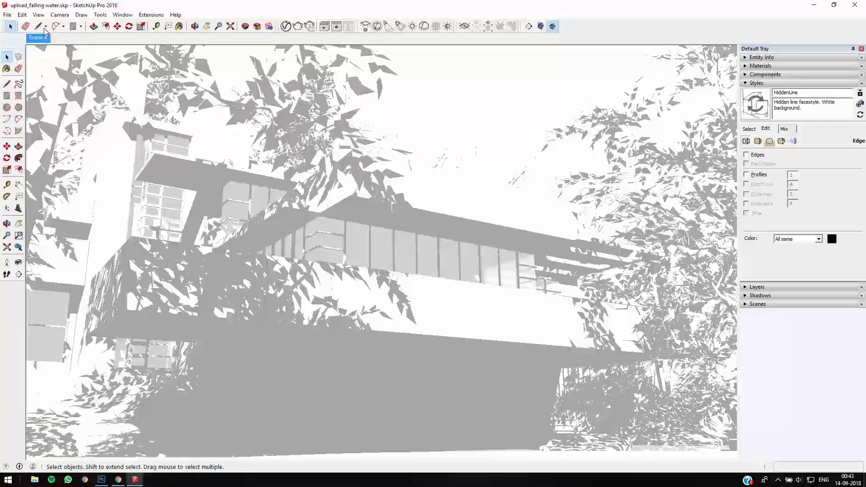
{"action": "left_click", "coordinate": [753, 130]}
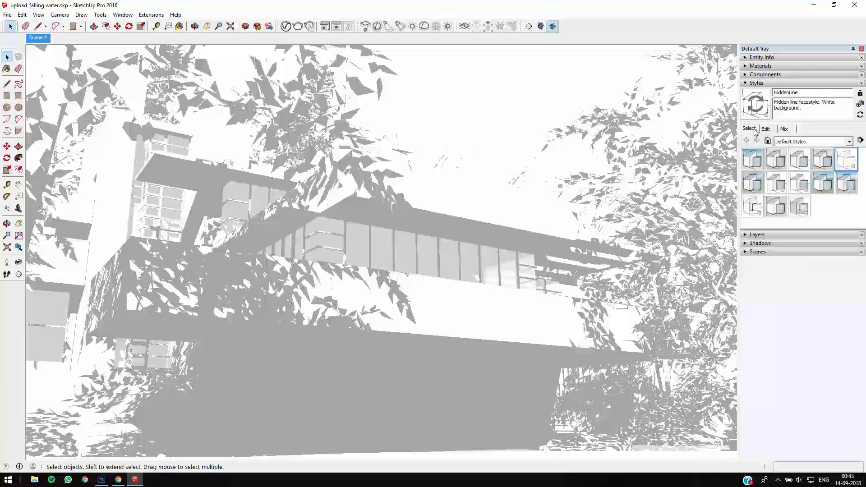
{"action": "left_click", "coordinate": [842, 162]}
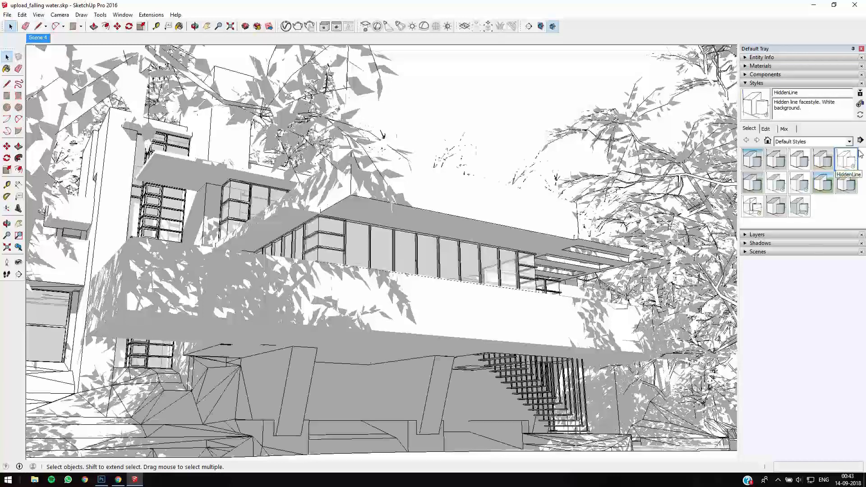
{"action": "left_click", "coordinate": [38, 15]}
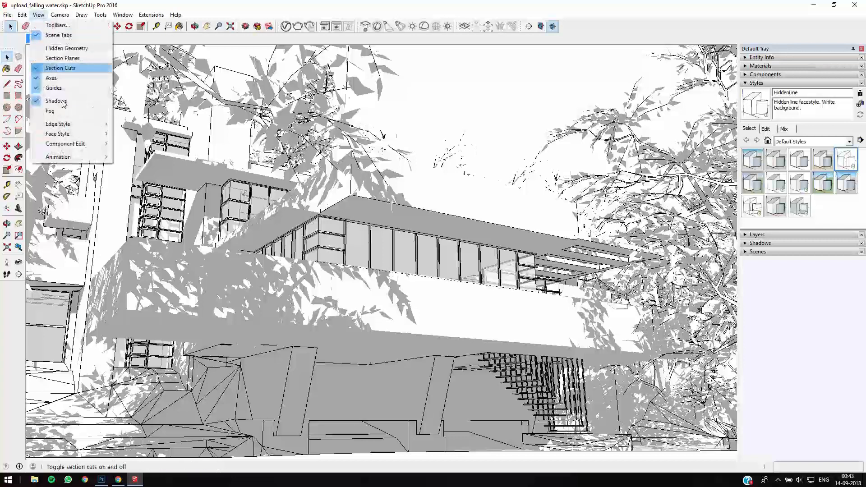
{"action": "left_click", "coordinate": [63, 104]}
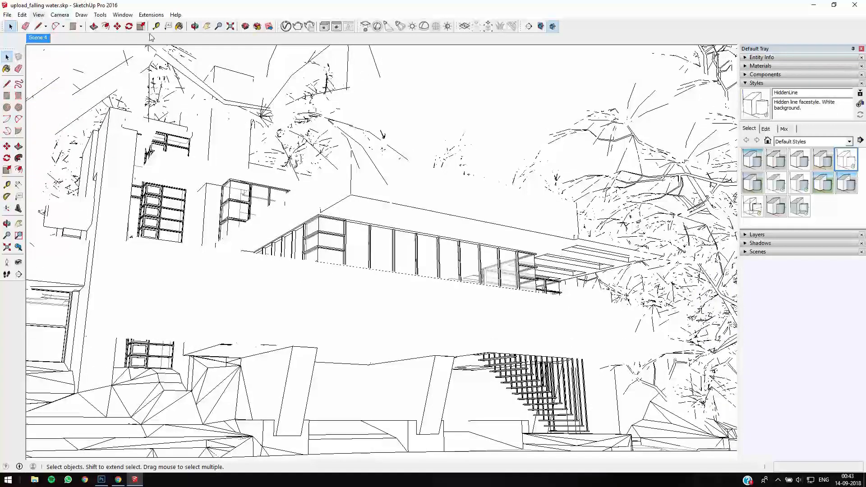
- Apply the Default Style and use the Tape Measure tool to place guide lines along the stone tower and the long lower terrace
{"action": "left_click", "coordinate": [829, 168]}
{"action": "key", "text": "t"}
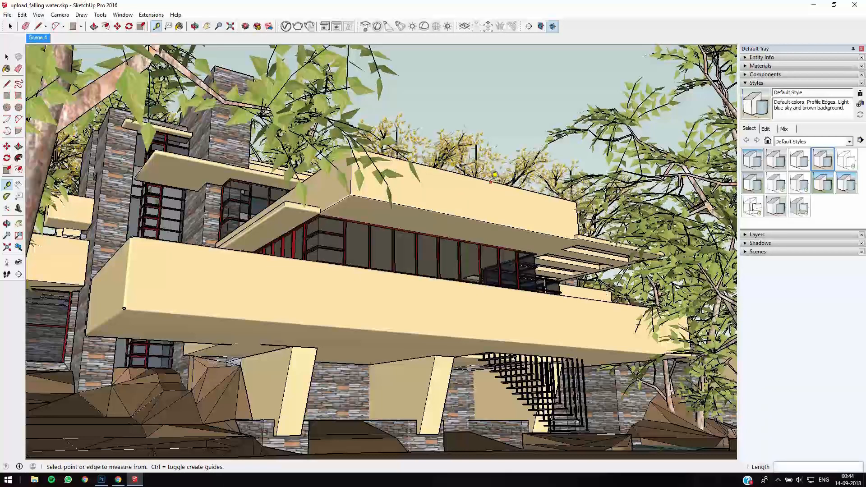
{"action": "left_click", "coordinate": [43, 15]}
{"action": "key", "text": "Right"}
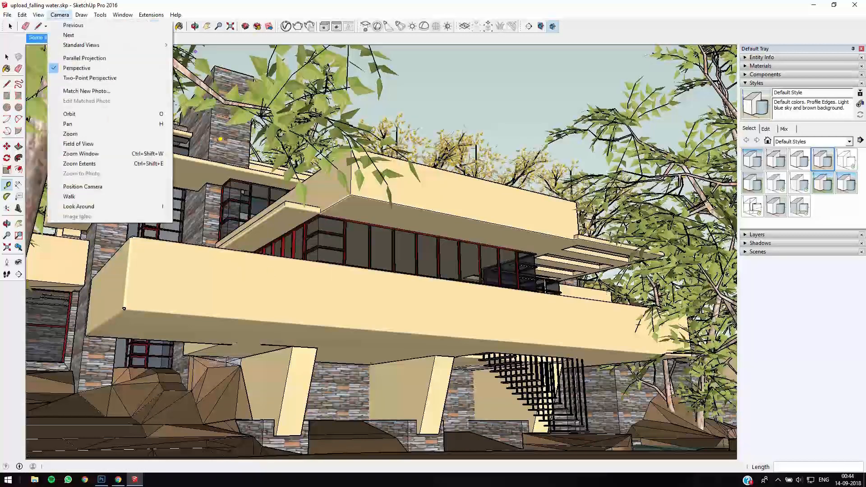
{"action": "left_click", "coordinate": [220, 139]}
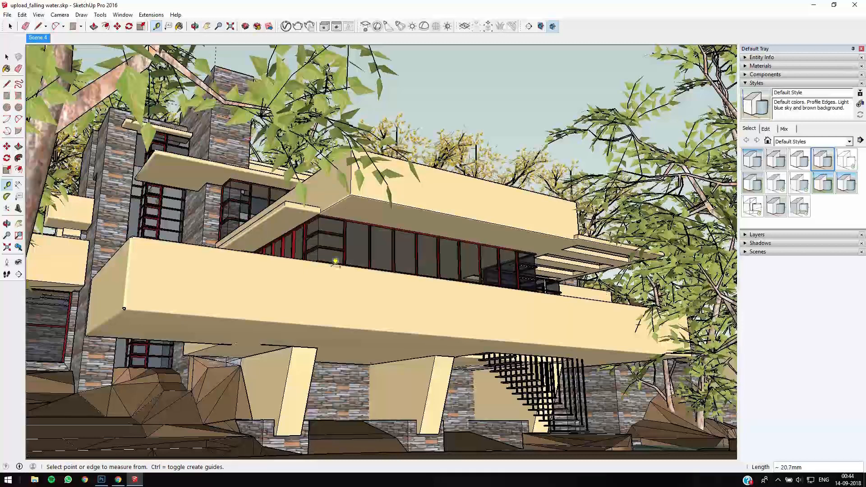
{"action": "left_click", "coordinate": [349, 265]}
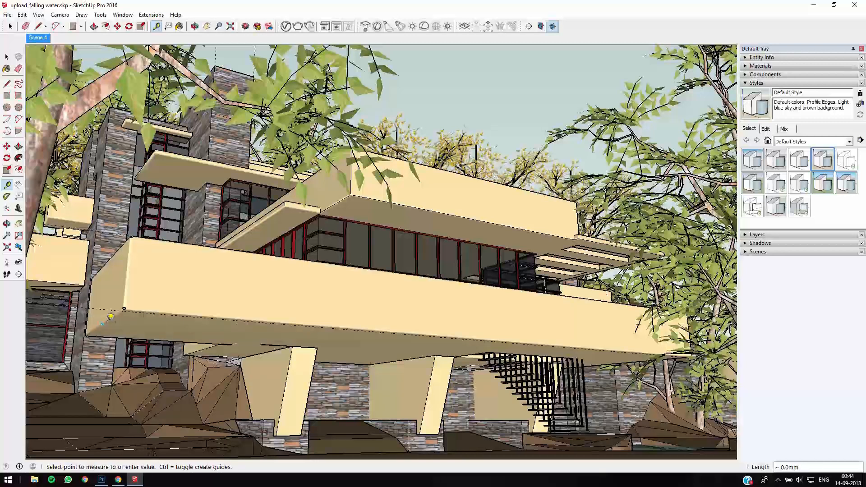
- Add more guide lines along the side edges of the lower and upper terraces and along the slanted supports
{"action": "double_click", "coordinate": [118, 250]}
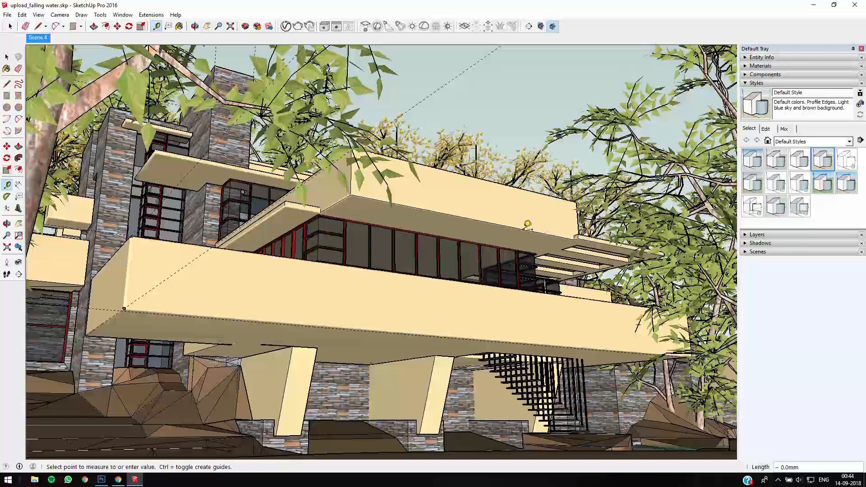
{"action": "double_click", "coordinate": [335, 203]}
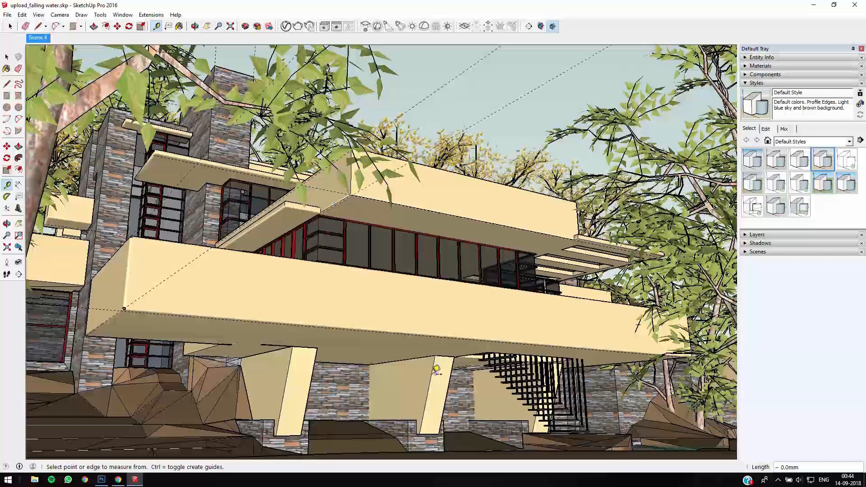
{"action": "double_click", "coordinate": [437, 370]}
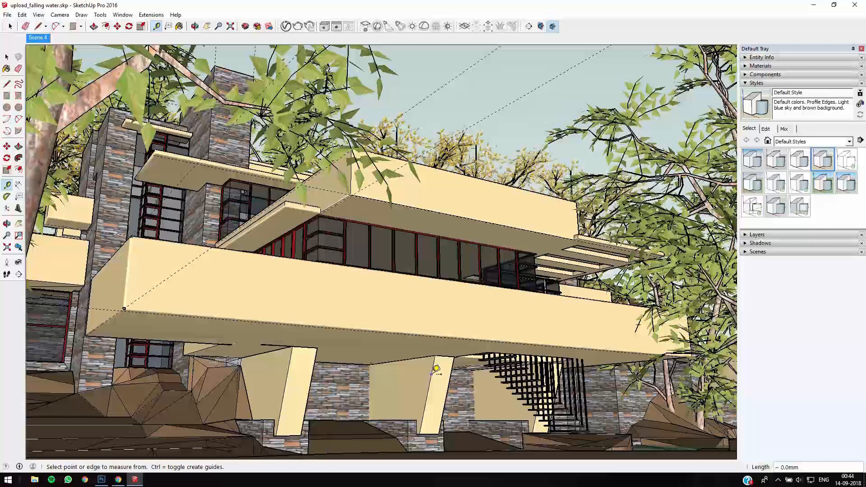
{"action": "left_click", "coordinate": [317, 370]}
{"action": "left_click", "coordinate": [312, 378]}
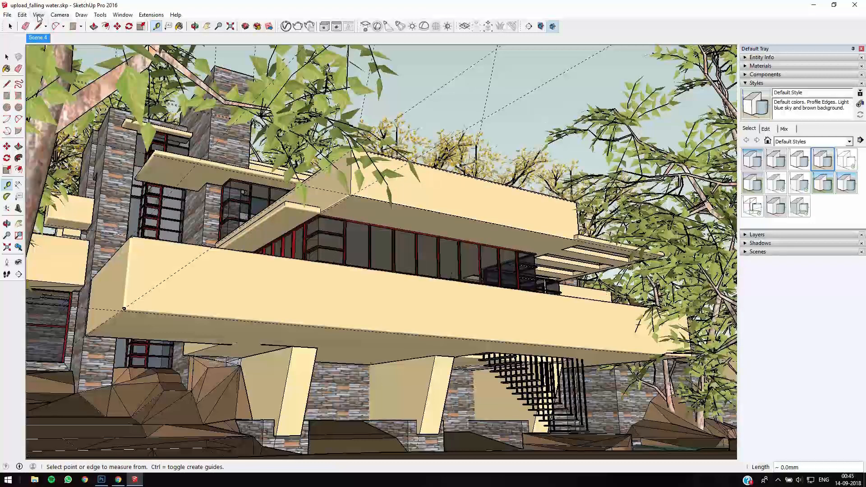
- Reapply the HiddenLine style and turn off Edges in its edge settings to isolate the guide lines
{"action": "left_click", "coordinate": [846, 161]}
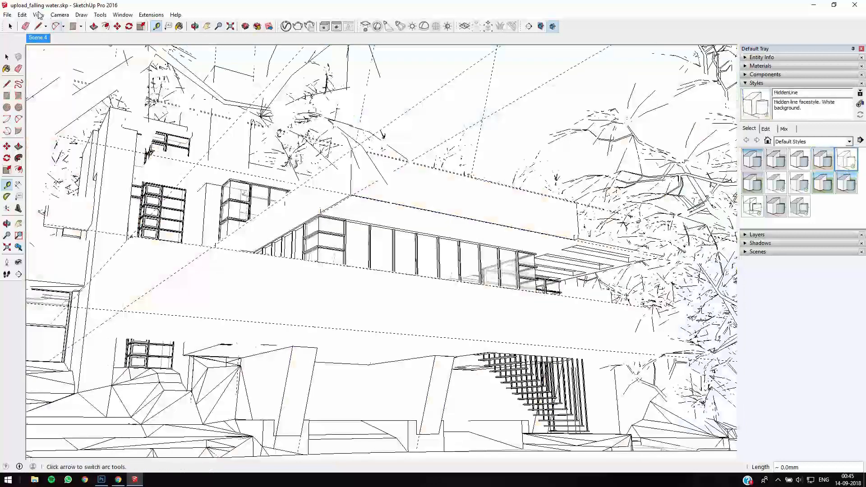
{"action": "left_click", "coordinate": [38, 14]}
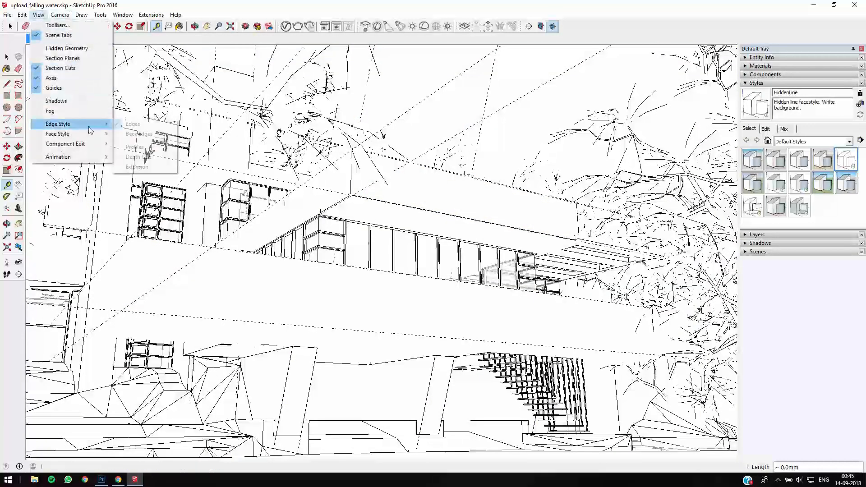
{"action": "left_click", "coordinate": [768, 131]}
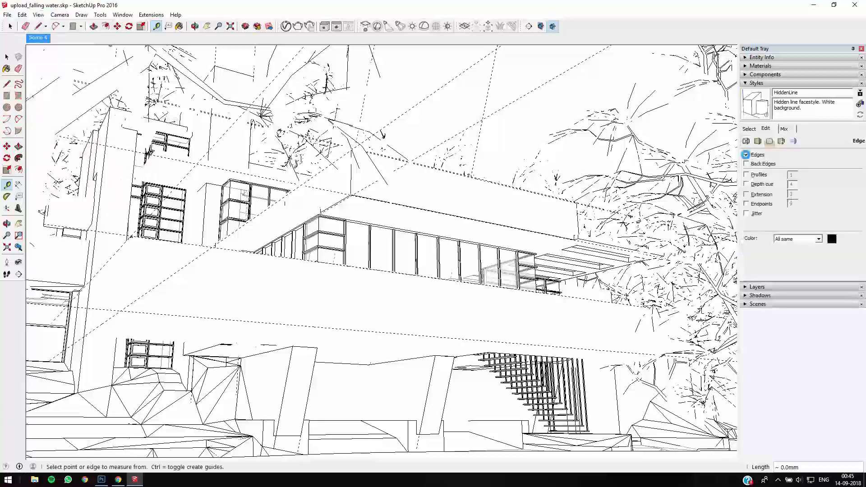
{"action": "left_click", "coordinate": [747, 155]}
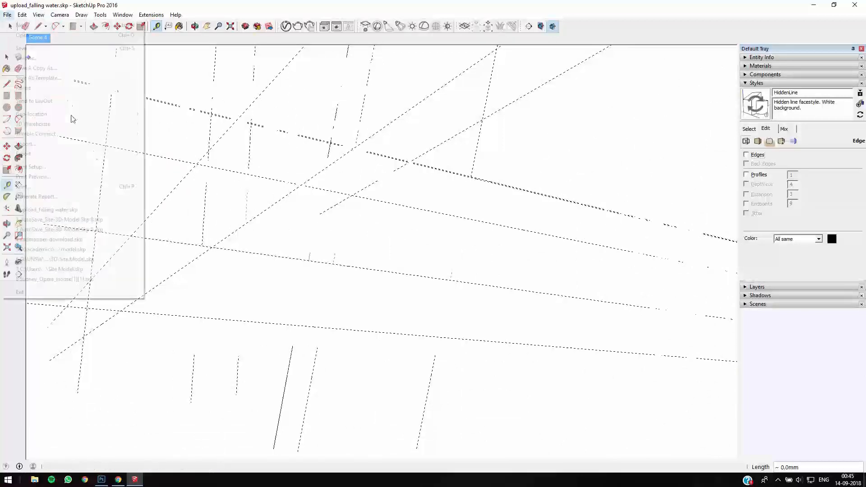
- Export the guides-only view as a 2D JPEG image into the REference folder
{"action": "mouse_move", "coordinate": [135, 153]}
{"action": "left_click", "coordinate": [162, 164]}
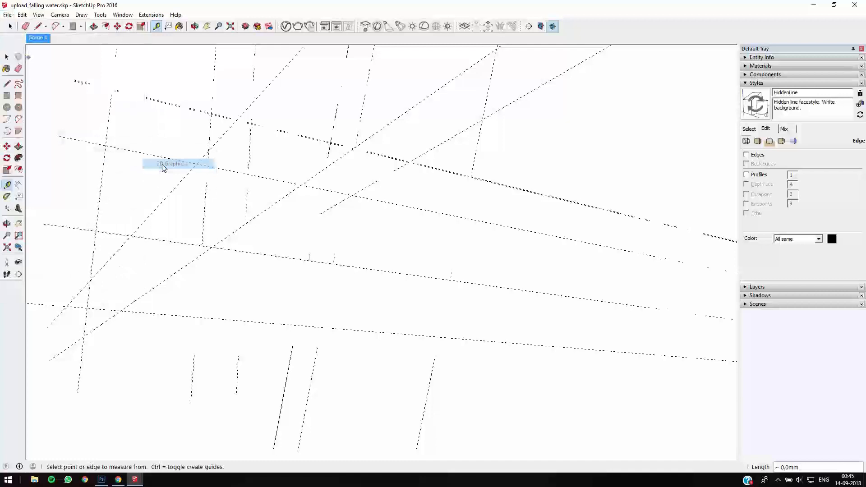
{"action": "type", "text": "Guides"}
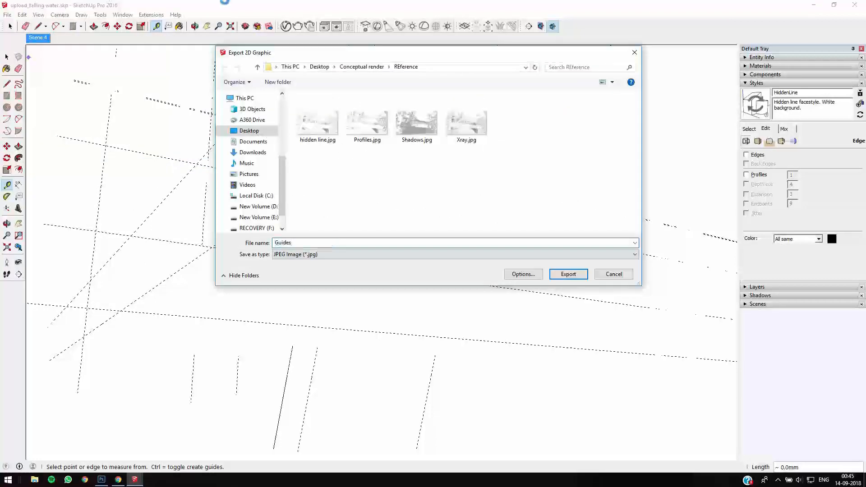
{"action": "key", "text": "Return"}
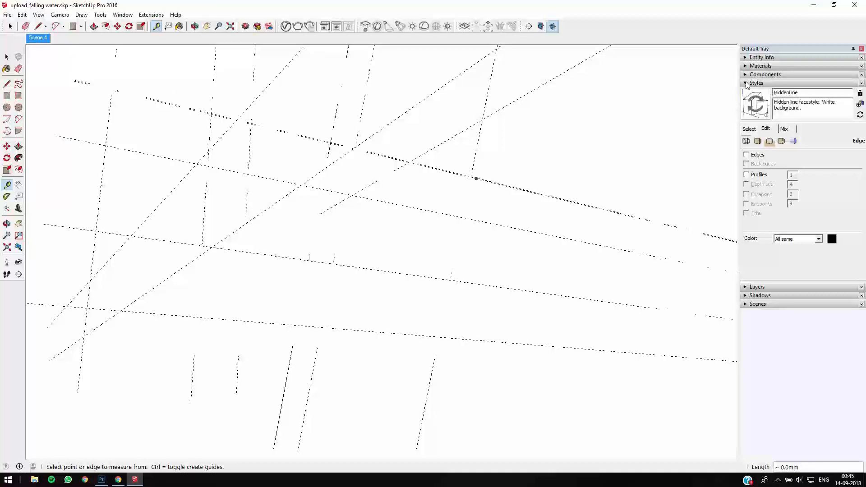
- Hide the guides and apply the Default Style, hiding the guides in that style too
{"action": "left_click", "coordinate": [38, 14]}
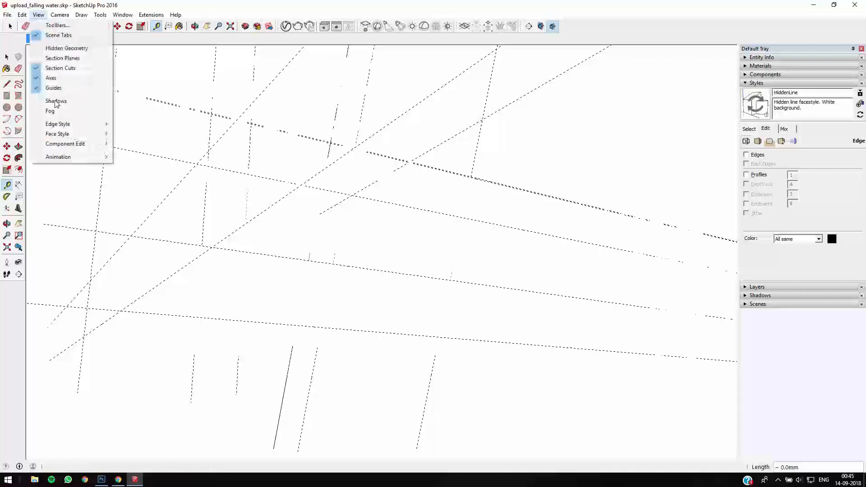
{"action": "left_click", "coordinate": [37, 88]}
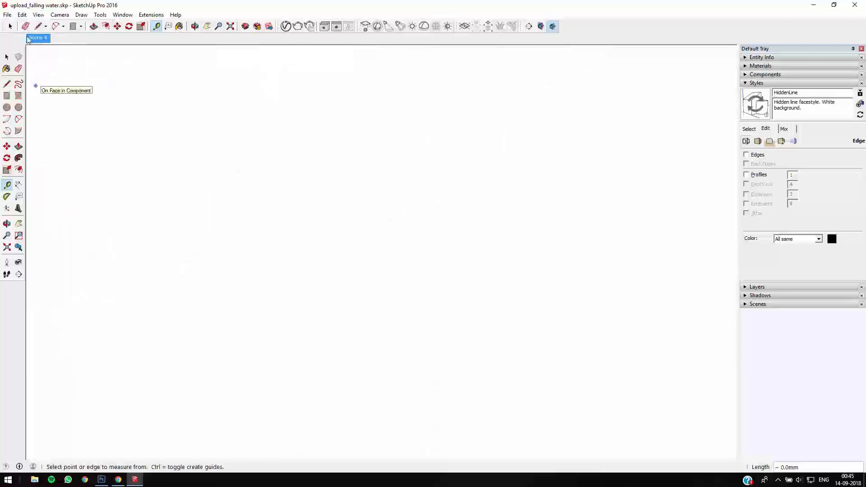
{"action": "left_click", "coordinate": [751, 130]}
{"action": "left_click", "coordinate": [827, 168]}
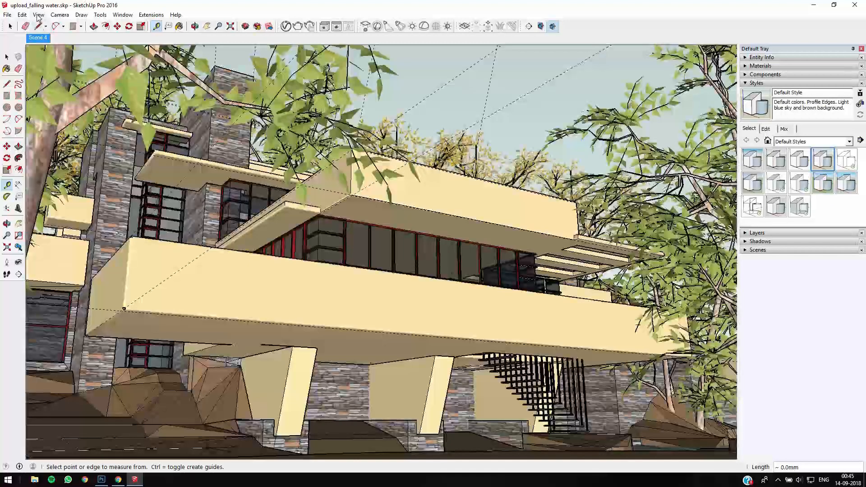
{"action": "left_click", "coordinate": [38, 14]}
{"action": "left_click", "coordinate": [46, 84]}
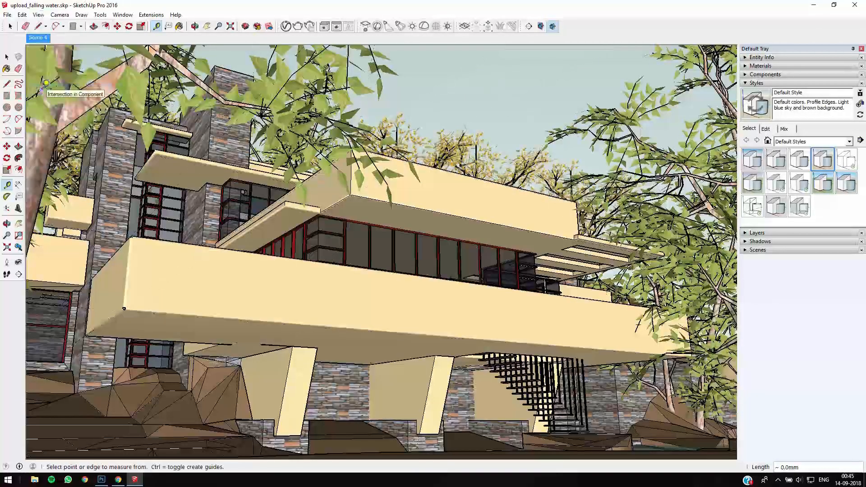
- Export the textured view without guides as a 2D JPEG image named Texture in the REference folder
{"action": "left_click", "coordinate": [7, 15]}
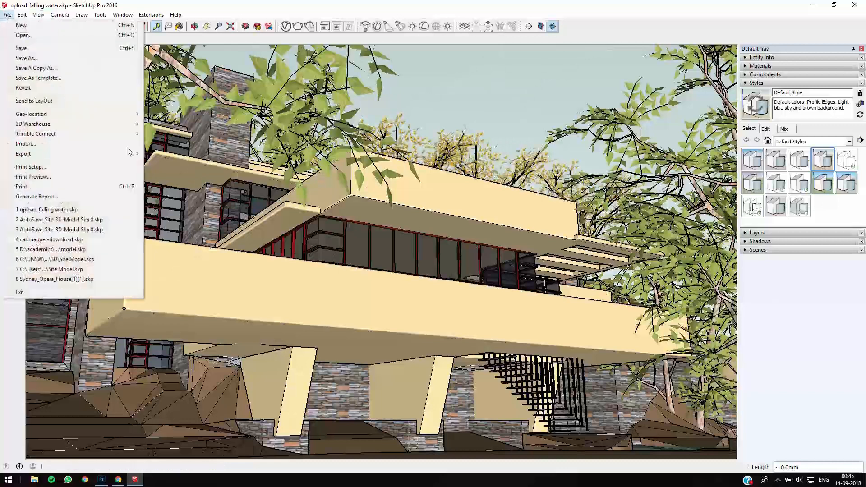
{"action": "mouse_move", "coordinate": [133, 153]}
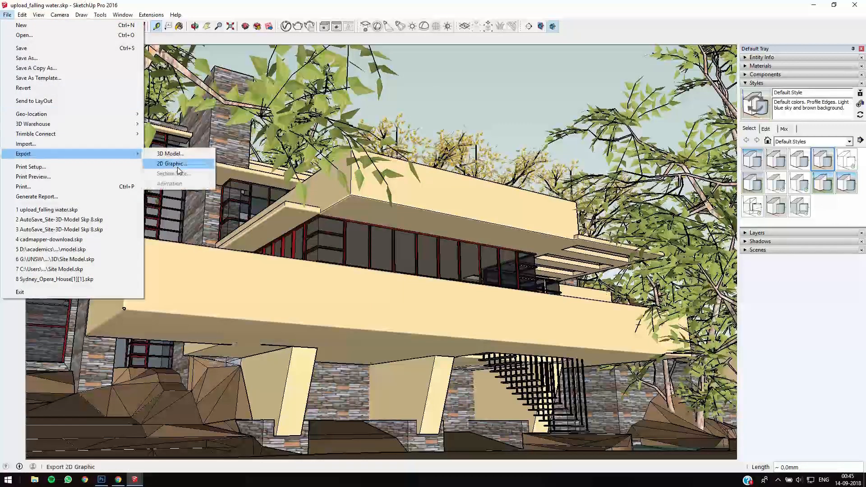
{"action": "left_click", "coordinate": [177, 165]}
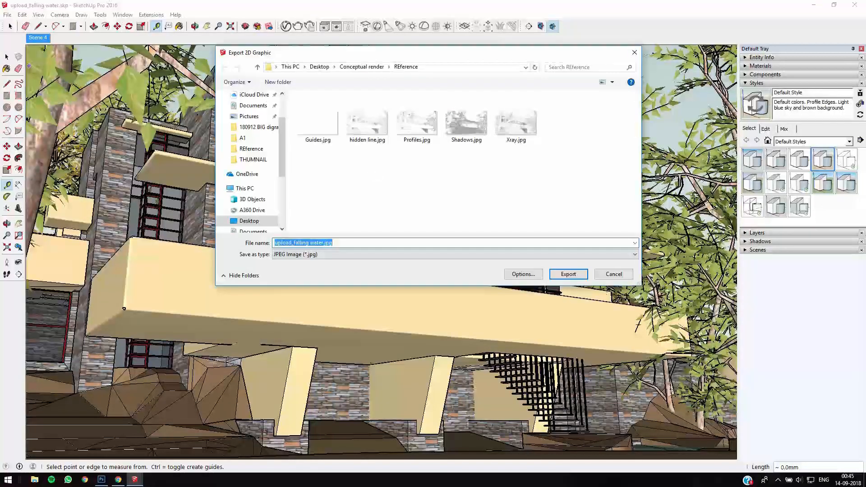
{"action": "type", "text": "Texture"}
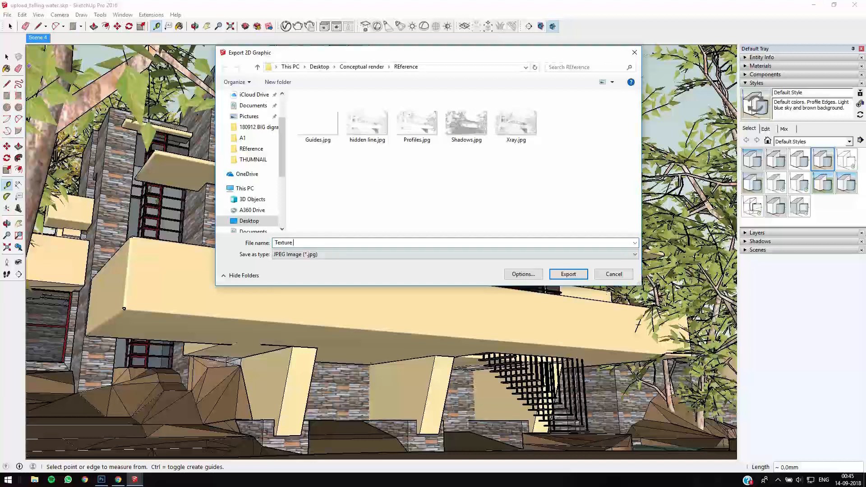
{"action": "key", "text": "Return"}
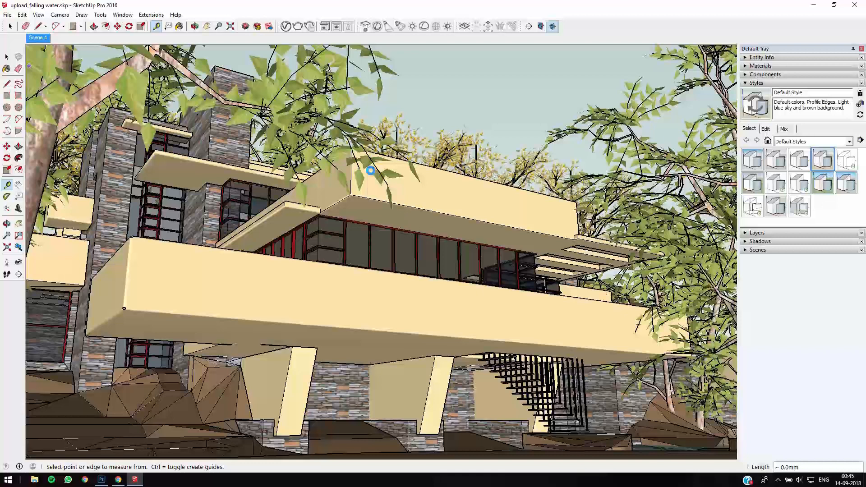
- Browse to the REference folder inside Conceptual render on the Desktop and open hidden line.jpg in Photoshop
{"action": "left_click", "coordinate": [37, 484]}
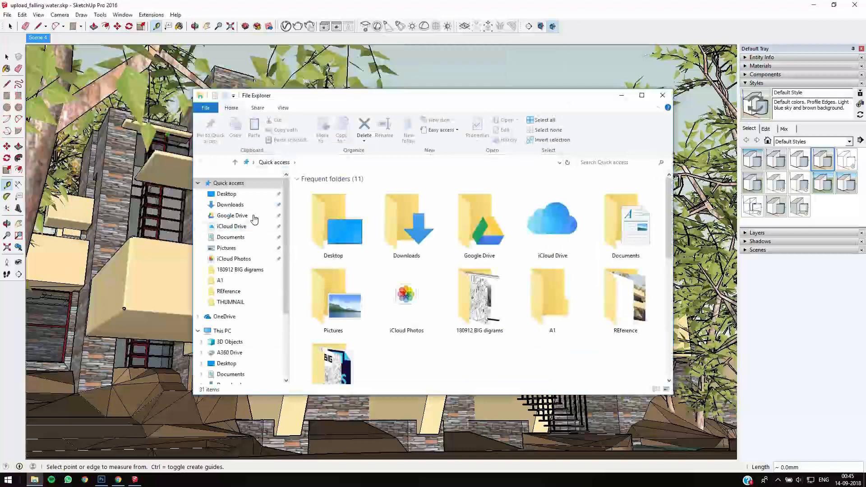
{"action": "left_click", "coordinate": [235, 197]}
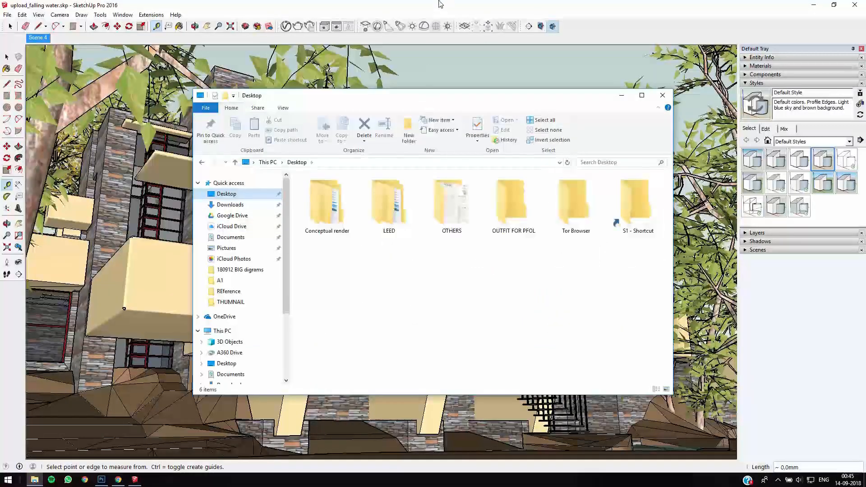
{"action": "left_click_drag", "start_coordinate": [441, 95], "coordinate": [437, 4]}
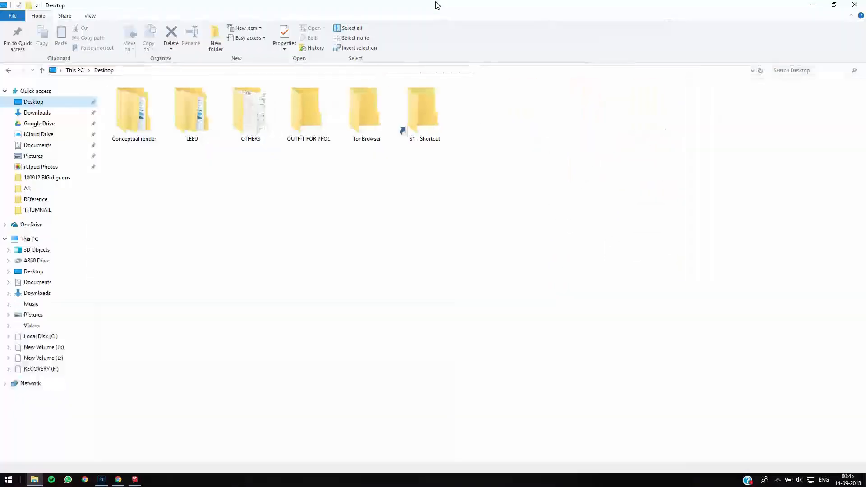
{"action": "double_click", "coordinate": [136, 115]}
{"action": "double_click", "coordinate": [135, 102]}
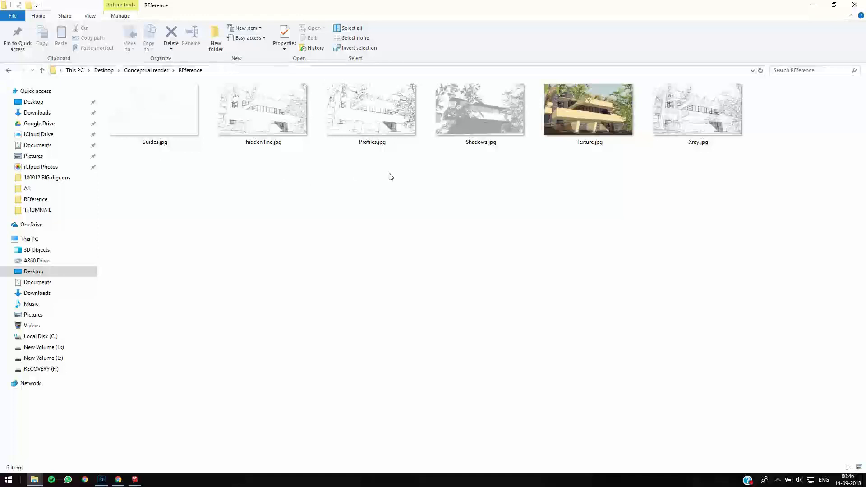
{"action": "left_click_drag", "start_coordinate": [266, 118], "coordinate": [196, 77]}
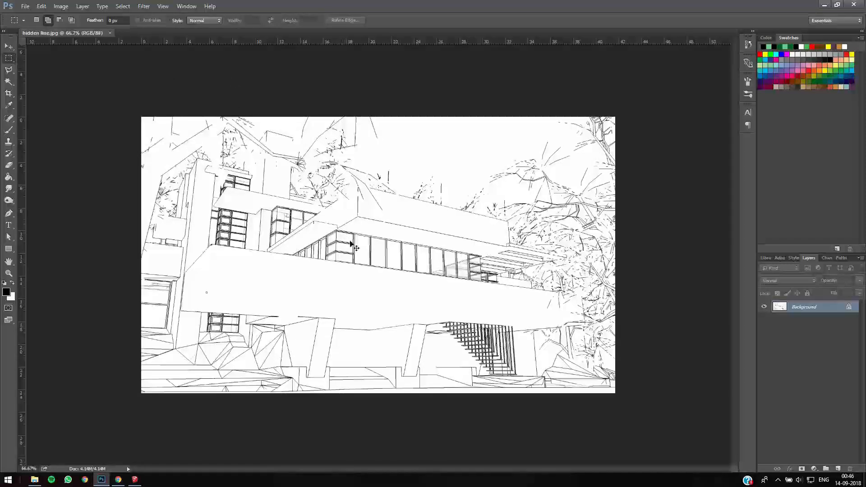
- Check the Sanctuary School reference render in Chrome, return to Photoshop, and duplicate the hidden-line background layer with the copy's colours inverted
{"action": "key", "text": "v"}
{"action": "left_click", "coordinate": [119, 479]}
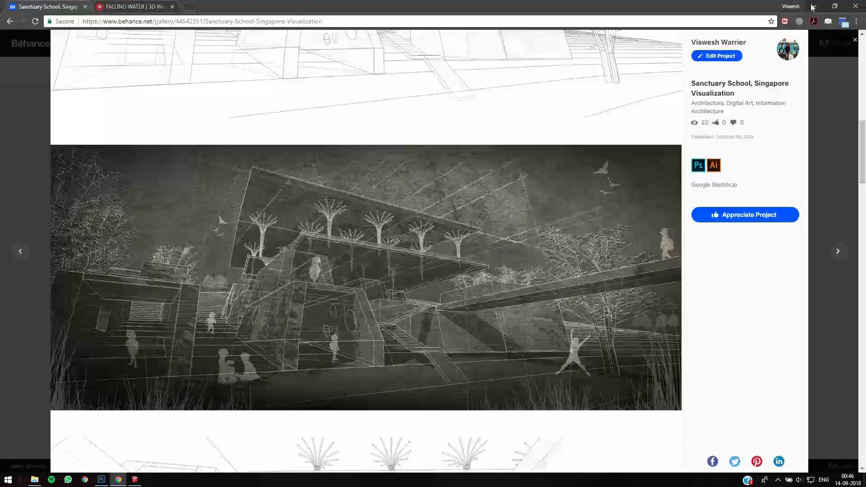
{"action": "left_click", "coordinate": [813, 6]}
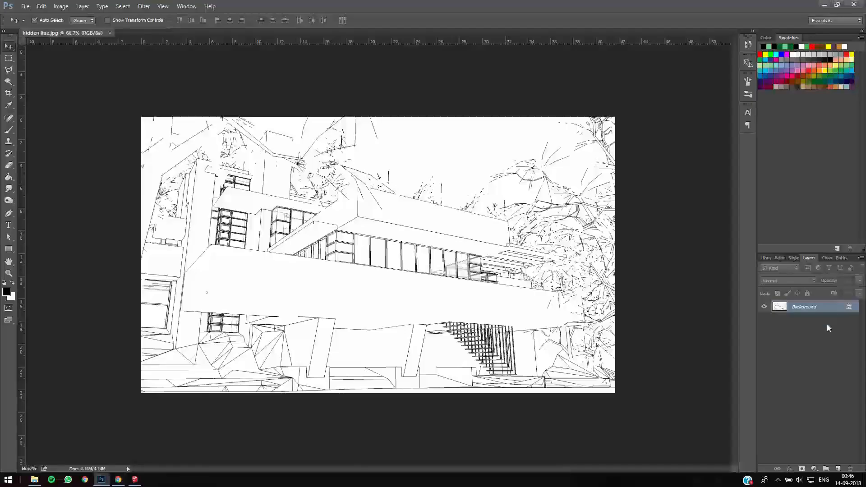
{"action": "key", "text": "ctrl+j"}
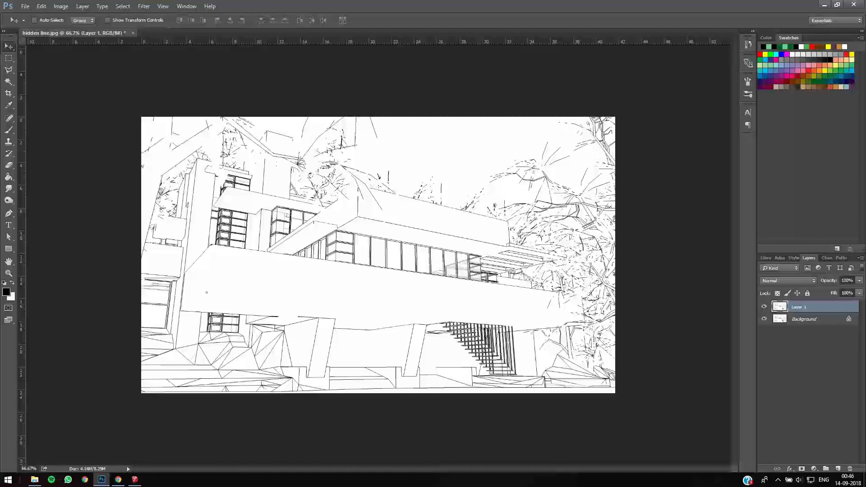
{"action": "key", "text": "ctrl+i"}
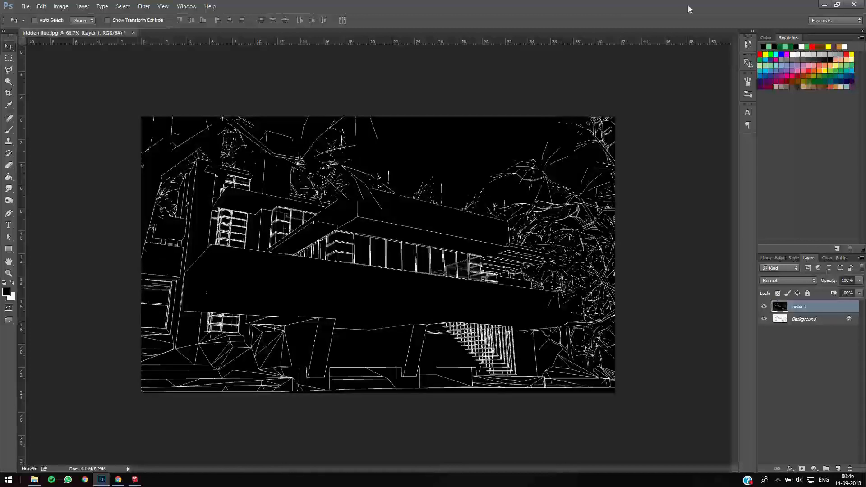
- Place Profiles.jpg from the REference folder as a new layer above the inverted hidden-line copy and invert its colours
{"action": "left_click", "coordinate": [36, 480]}
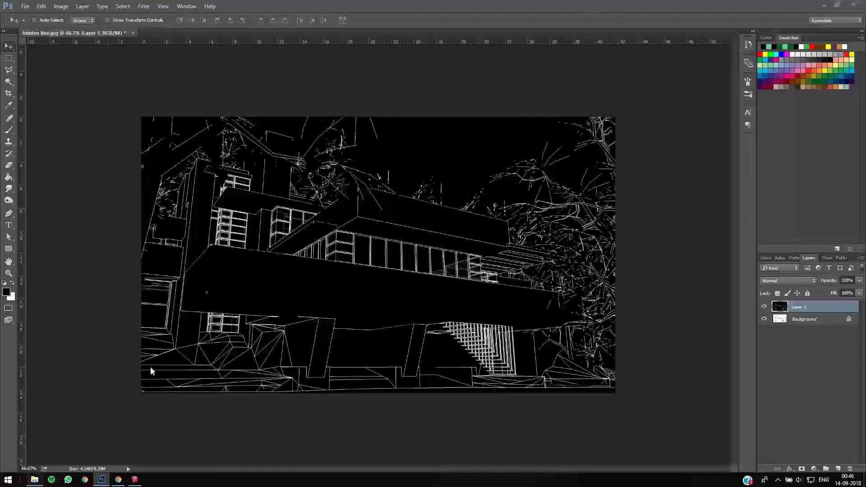
{"action": "left_click_drag", "start_coordinate": [382, 156], "coordinate": [368, 374]}
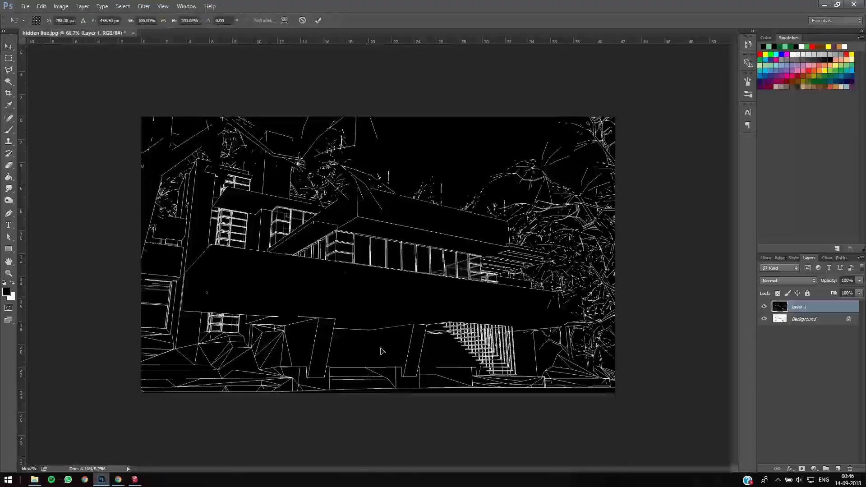
{"action": "key", "text": "Return"}
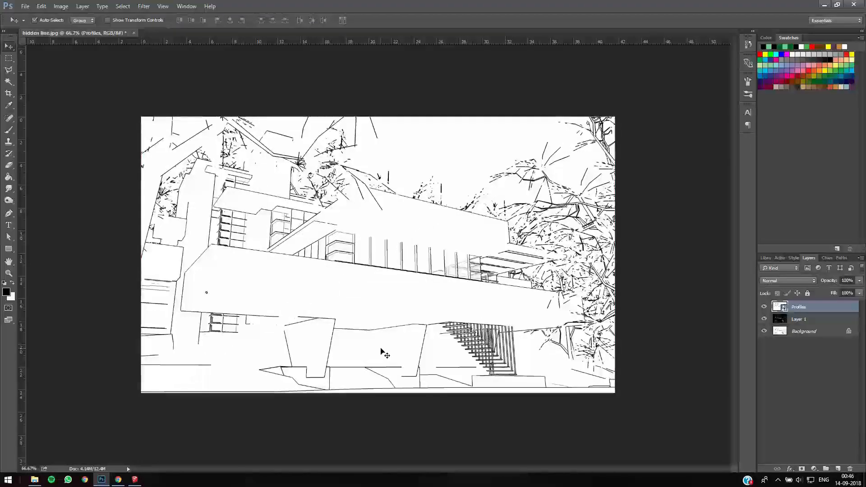
{"action": "key", "text": "ctrl+i"}
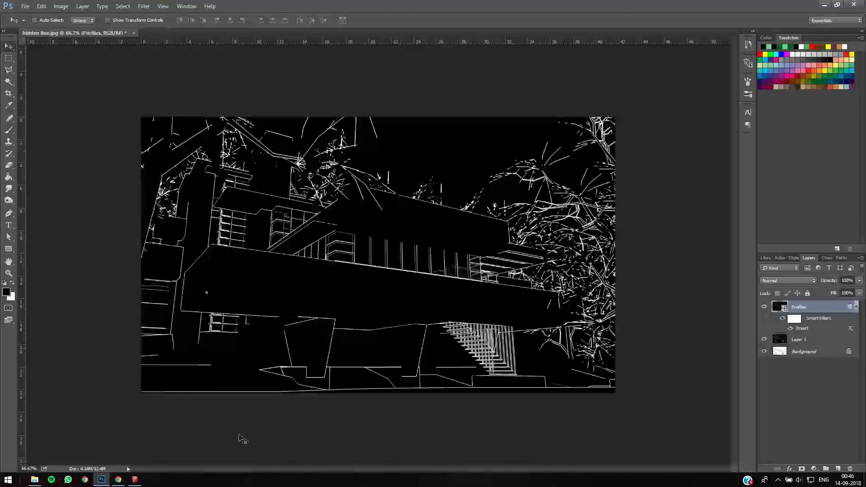
- Place Xray.jpg from the REference folder as a new layer above Profiles and invert its colours
{"action": "key", "text": "alt+Tab"}
{"action": "left_click", "coordinate": [500, 143]}
{"action": "left_click_drag", "start_coordinate": [702, 143], "coordinate": [340, 343]}
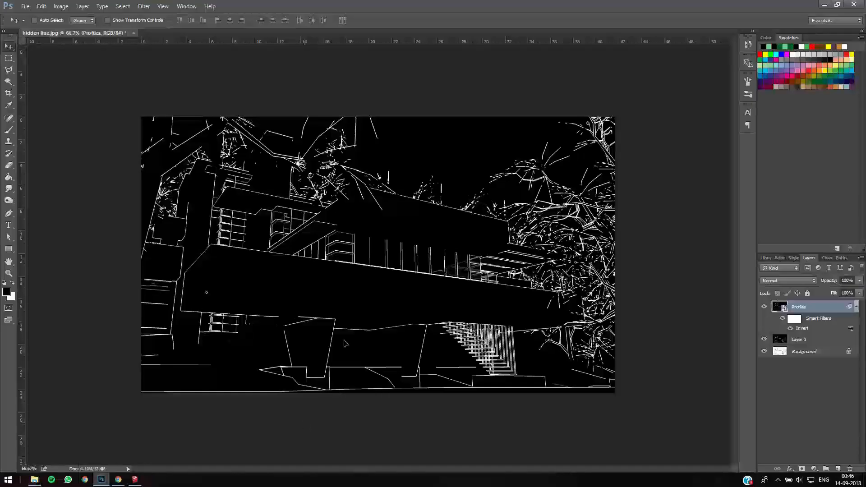
{"action": "key", "text": "Return"}
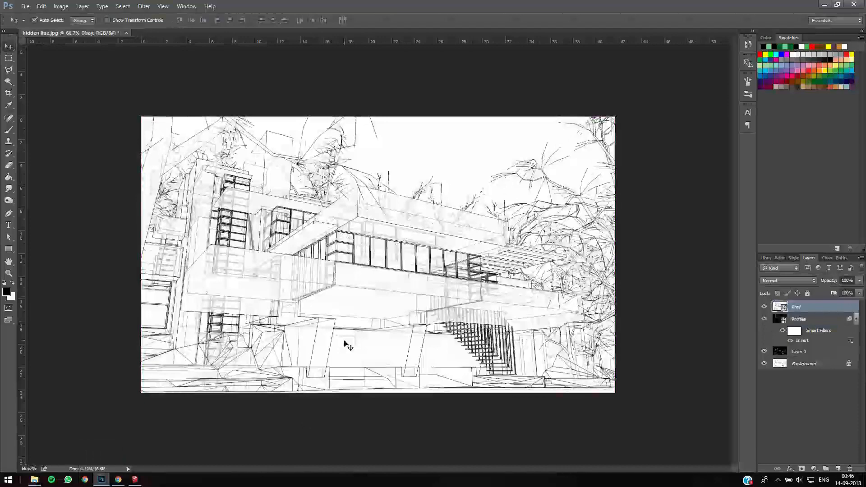
{"action": "key", "text": "ctrl+i"}
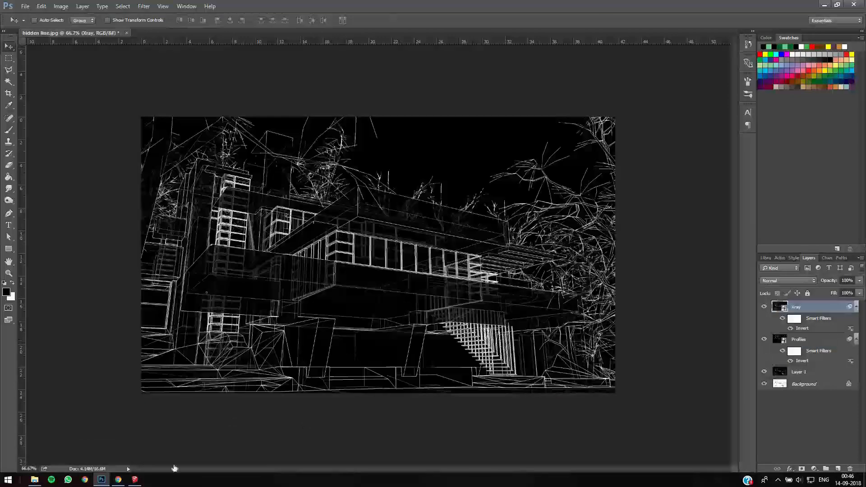
- Place Shadows.jpg as a new layer above Xray, keeping its original colours by undoing a trial inversion
{"action": "left_click", "coordinate": [35, 479]}
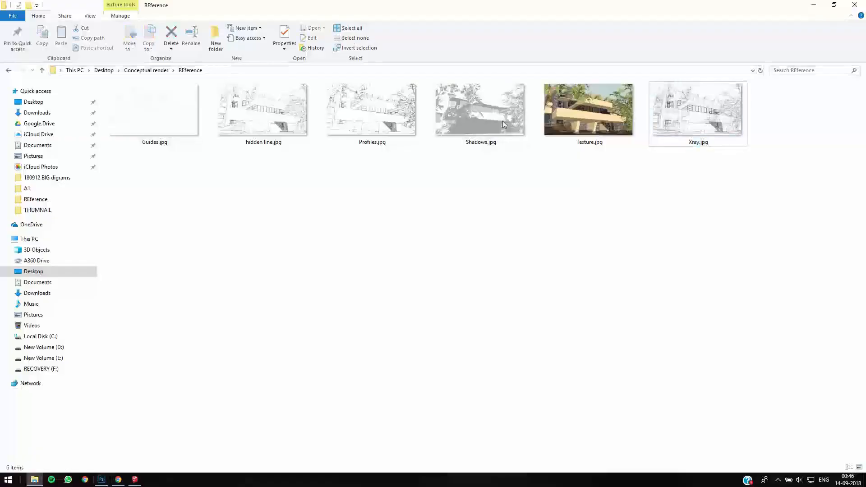
{"action": "left_click_drag", "start_coordinate": [467, 115], "coordinate": [352, 369]}
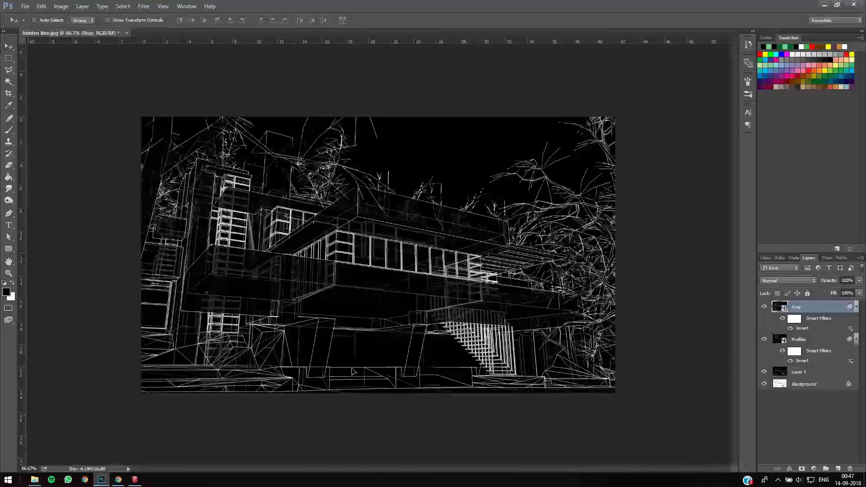
{"action": "key", "text": "Return"}
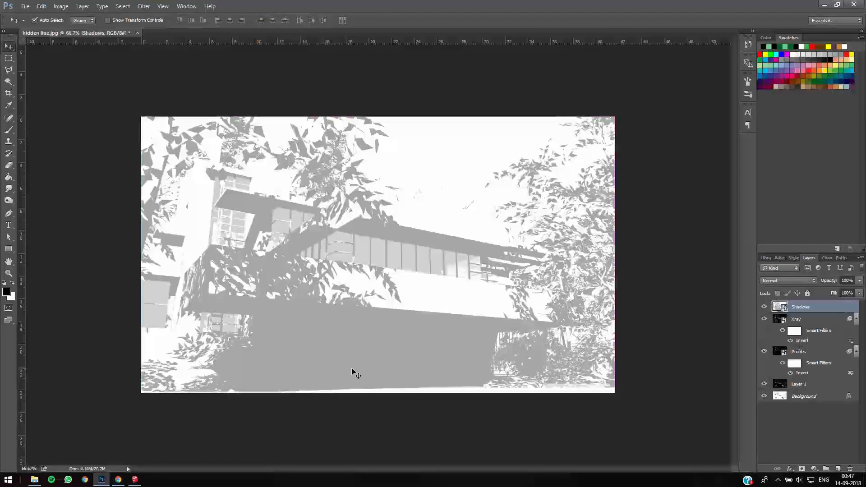
{"action": "key", "text": "ctrl+i"}
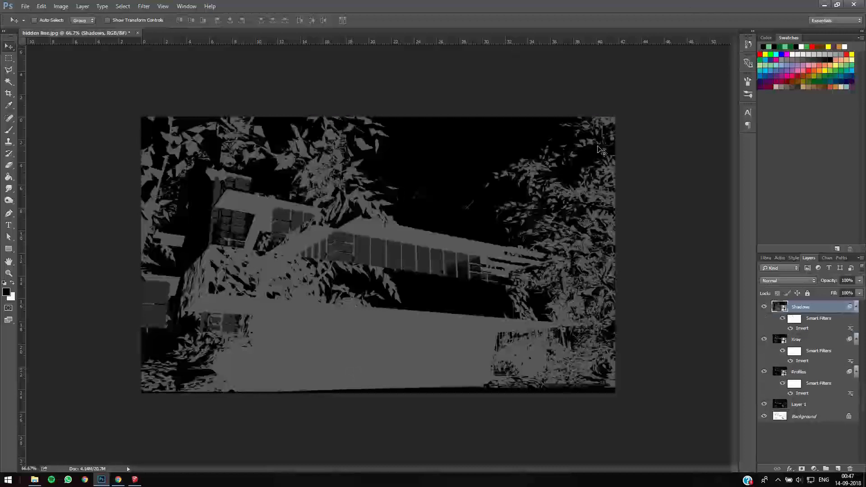
{"action": "key", "text": "ctrl+z"}
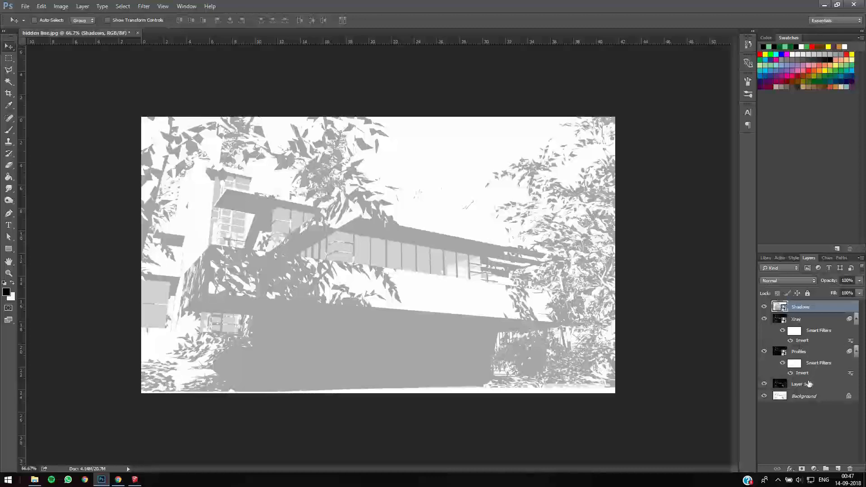
- Lower the Shadows layer's opacity so the line work shows through and set the Xray layer's opacity to 72%
{"action": "left_click", "coordinate": [793, 353]}
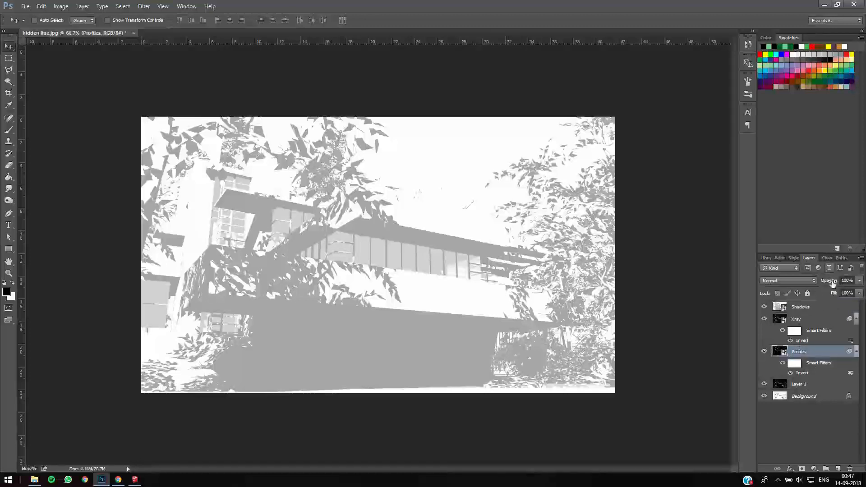
{"action": "left_click", "coordinate": [805, 318]}
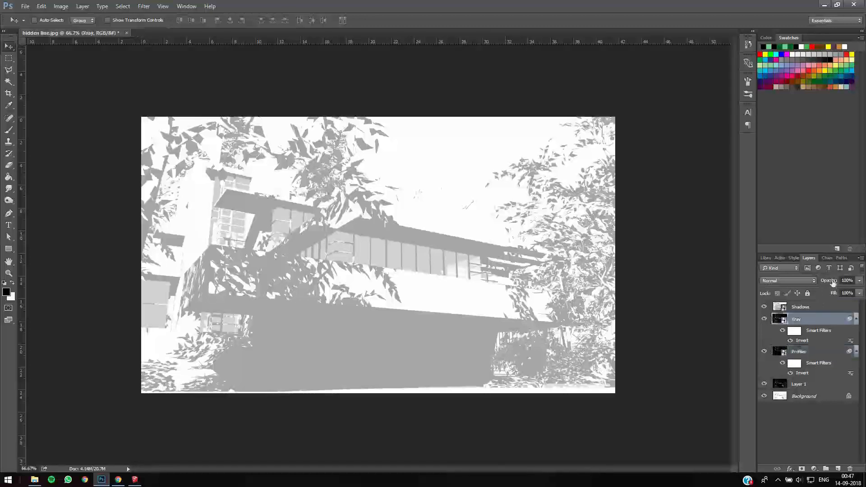
{"action": "left_click", "coordinate": [799, 351]}
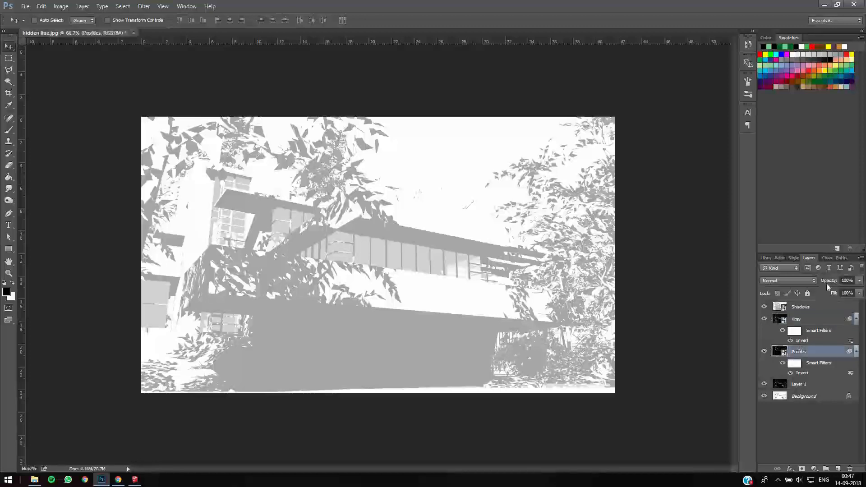
{"action": "left_click_drag", "start_coordinate": [823, 283], "coordinate": [830, 282]}
{"action": "left_click", "coordinate": [800, 307]}
{"action": "left_click_drag", "start_coordinate": [829, 281], "coordinate": [797, 284]}
{"action": "left_click", "coordinate": [794, 320]}
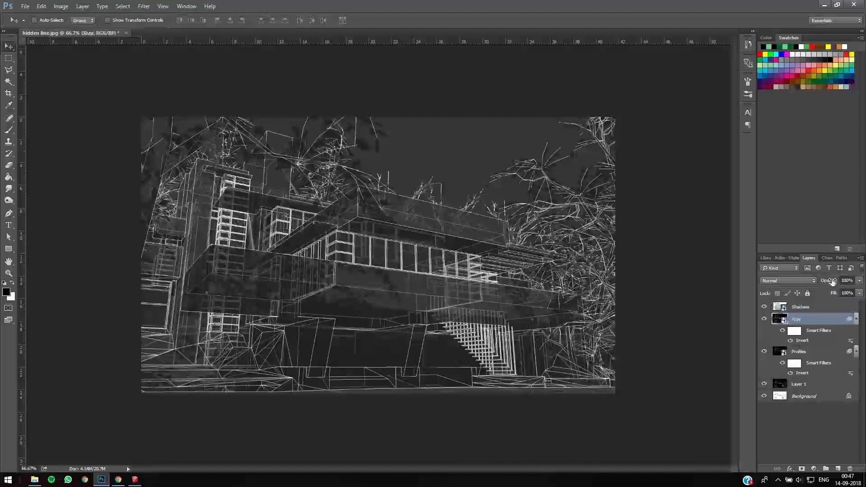
{"action": "left_click_drag", "start_coordinate": [822, 282], "coordinate": [794, 304]}
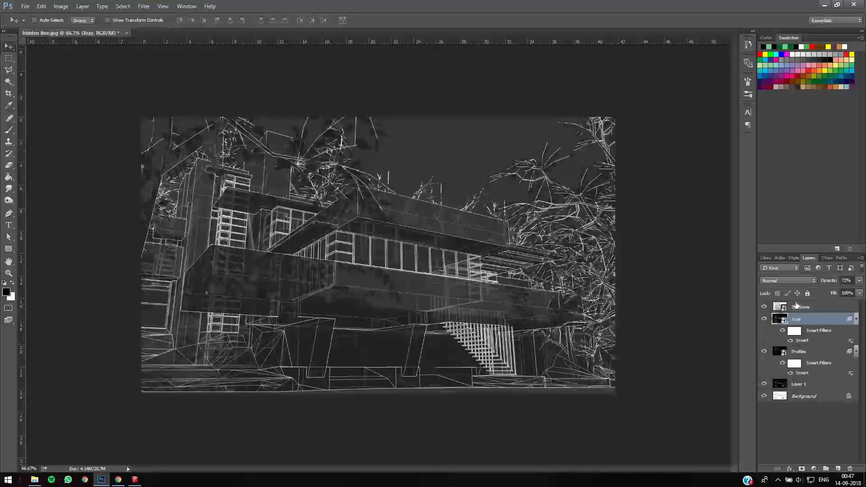
- Try the Multiply, Lighten and Screen blend modes on the Shadows layer
{"action": "left_click", "coordinate": [795, 306]}
{"action": "left_click", "coordinate": [789, 280]}
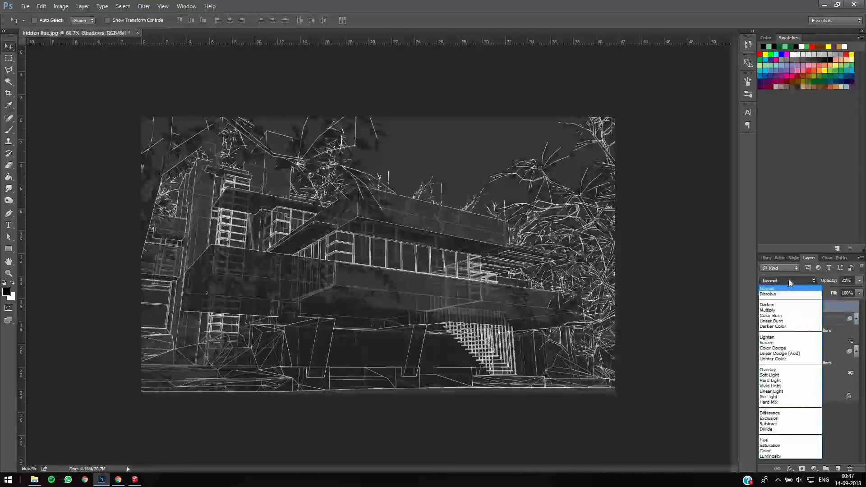
{"action": "left_click", "coordinate": [776, 310]}
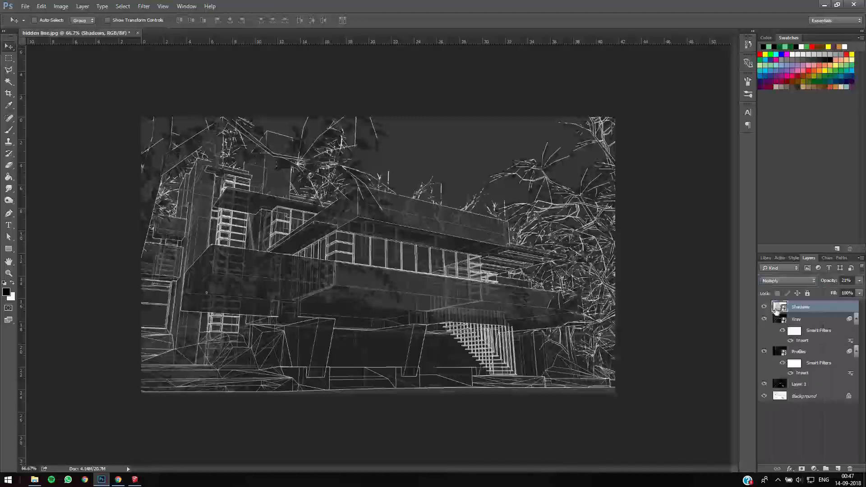
{"action": "left_click", "coordinate": [780, 280]}
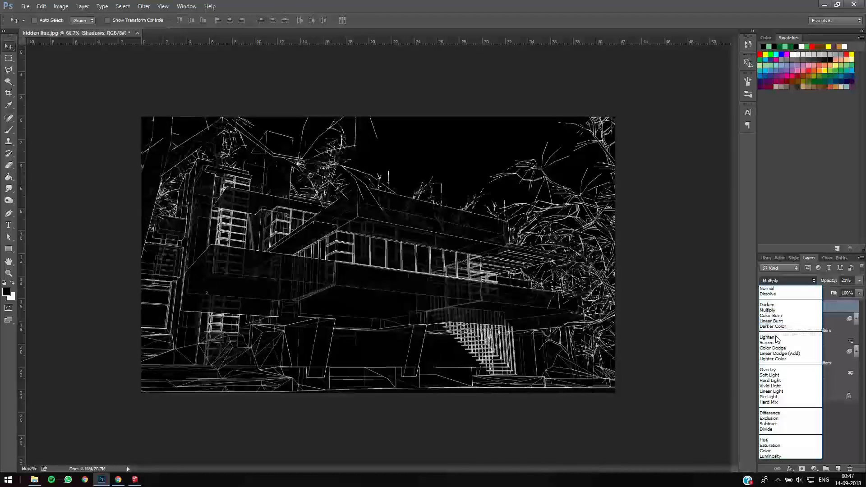
{"action": "left_click", "coordinate": [776, 339]}
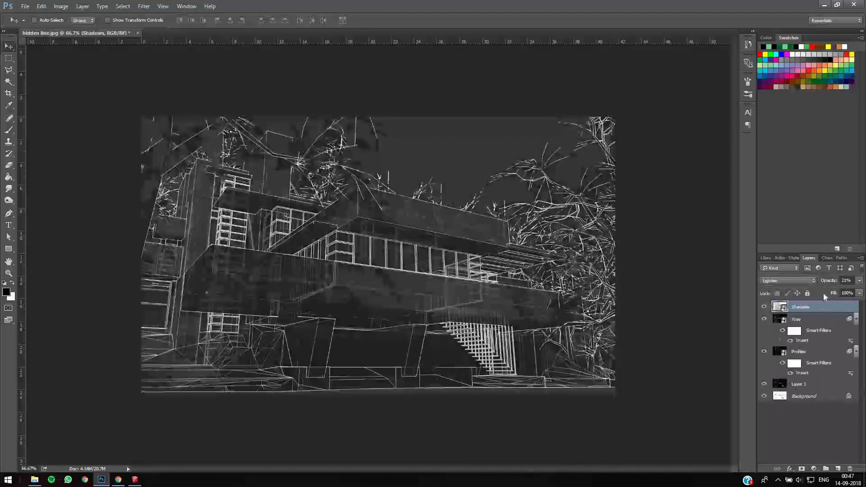
{"action": "left_click", "coordinate": [783, 282]}
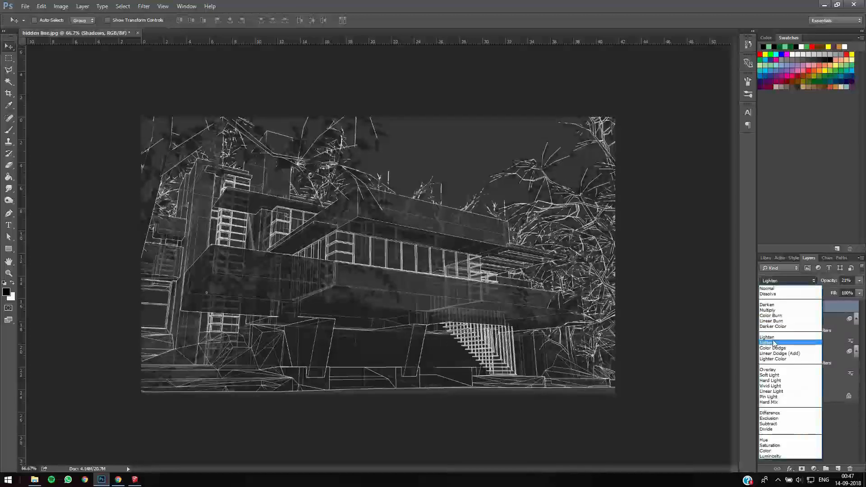
{"action": "left_click", "coordinate": [774, 343]}
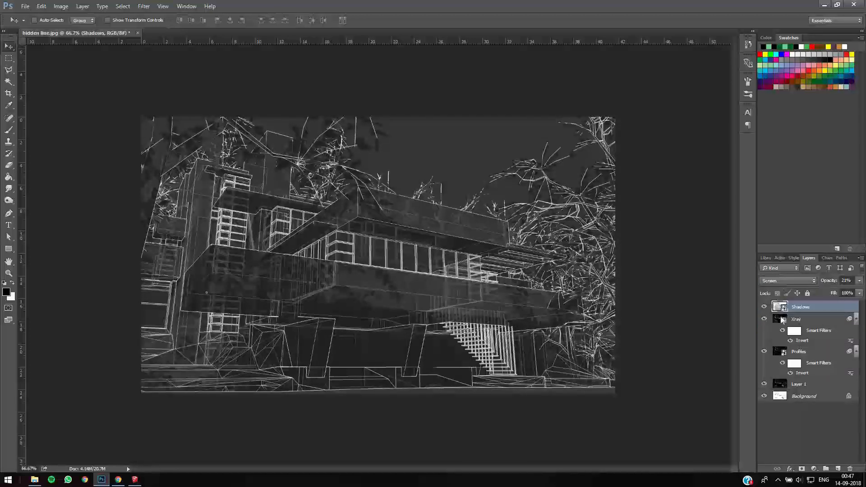
- Set the Shadows layer's blend mode to Lighten and raise its opacity slightly
{"action": "left_click", "coordinate": [781, 280]}
{"action": "left_click", "coordinate": [776, 337]}
{"action": "left_click_drag", "start_coordinate": [827, 282], "coordinate": [829, 283]}
- Try lower opacities on the Xray and Profiles layers and test the opacity of Layer 1
{"action": "left_click", "coordinate": [797, 320]}
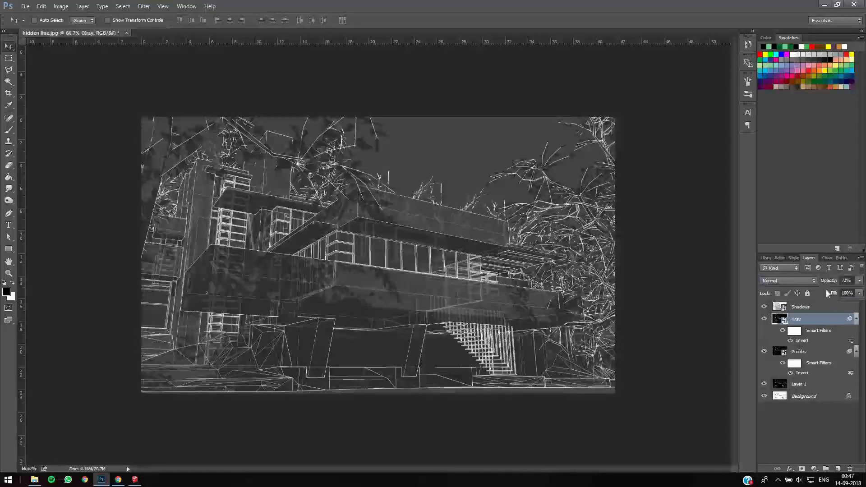
{"action": "left_click_drag", "start_coordinate": [825, 282], "coordinate": [823, 284]}
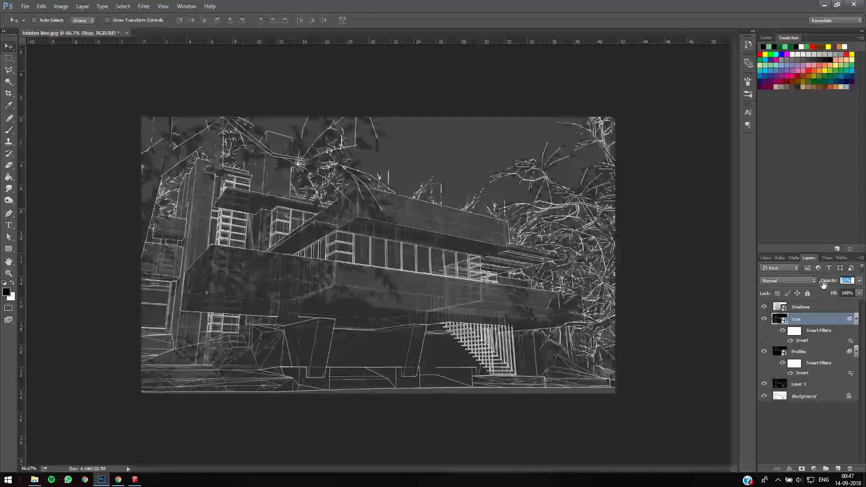
{"action": "left_click", "coordinate": [793, 352]}
{"action": "left_click_drag", "start_coordinate": [825, 282], "coordinate": [797, 279]}
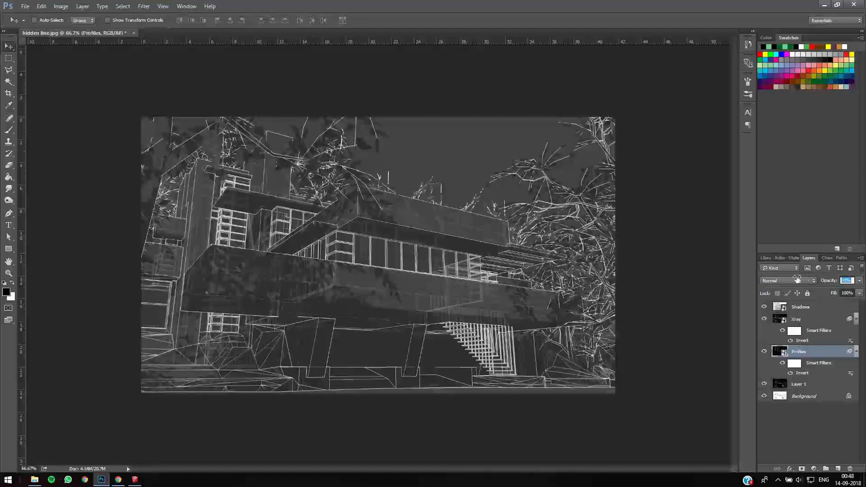
{"action": "left_click", "coordinate": [797, 385]}
{"action": "mouse_move", "coordinate": [832, 283]}
{"action": "left_mouse_down"}
{"action": "mouse_move", "coordinate": [818, 283]}
{"action": "mouse_move", "coordinate": [835, 283]}
{"action": "left_mouse_up"}
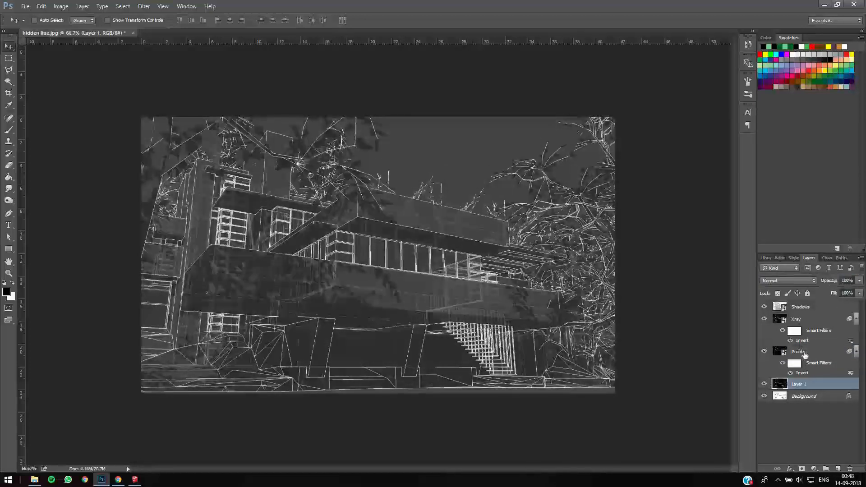
- Set the Profiles layer's opacity to 59% and the Xray layer's opacity to 82%
{"action": "left_click", "coordinate": [807, 352]}
{"action": "left_click_drag", "start_coordinate": [833, 282], "coordinate": [852, 284]}
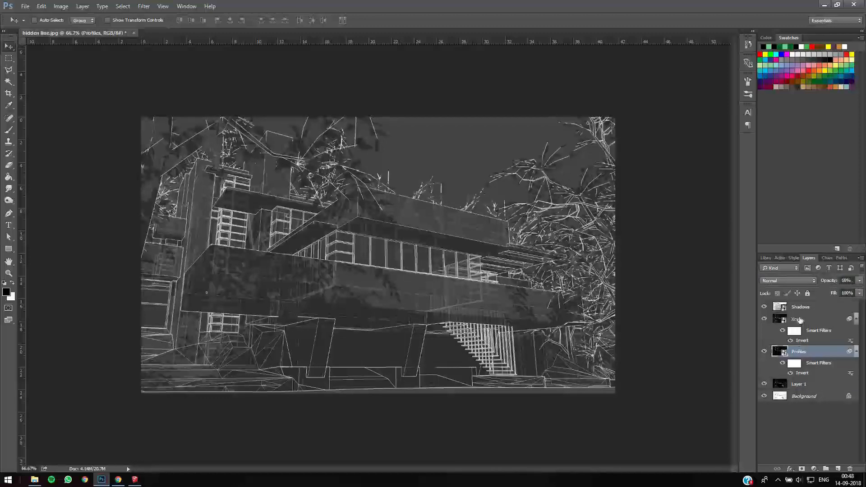
{"action": "left_click", "coordinate": [818, 319]}
{"action": "left_click_drag", "start_coordinate": [829, 284], "coordinate": [853, 283]}
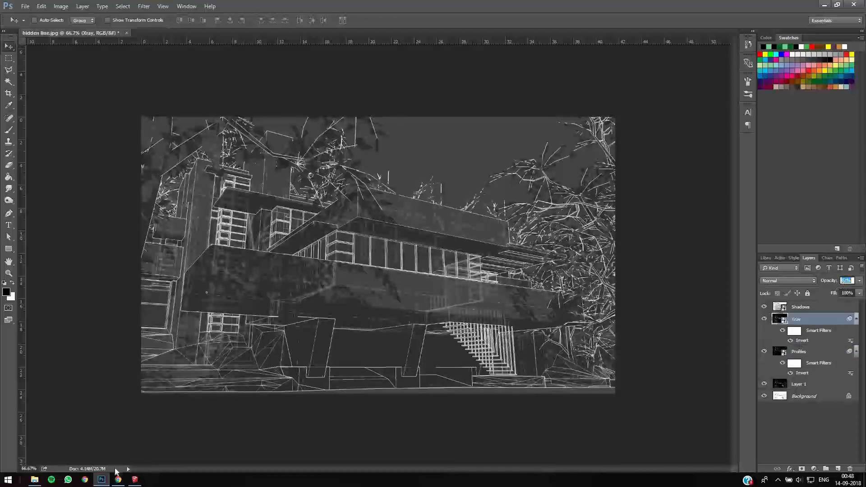
- Switch to Chrome and search Google Images for "grunge texture" in a new tab
{"action": "left_click", "coordinate": [35, 480]}
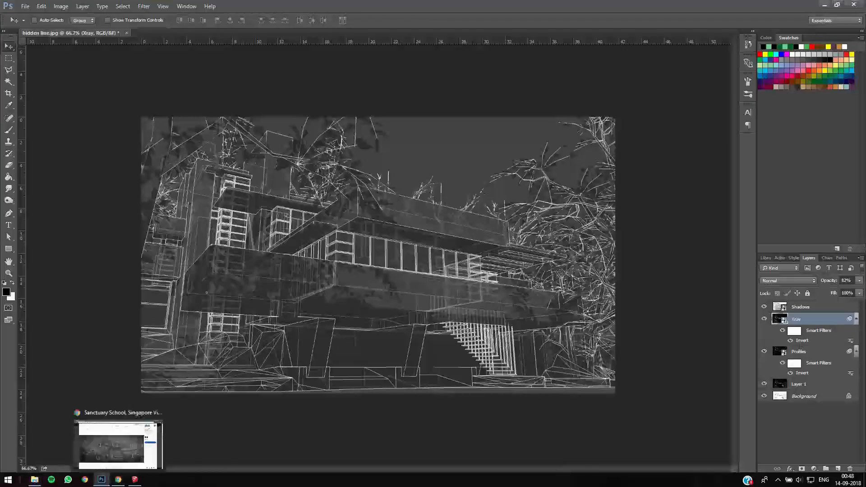
{"action": "left_click", "coordinate": [120, 480]}
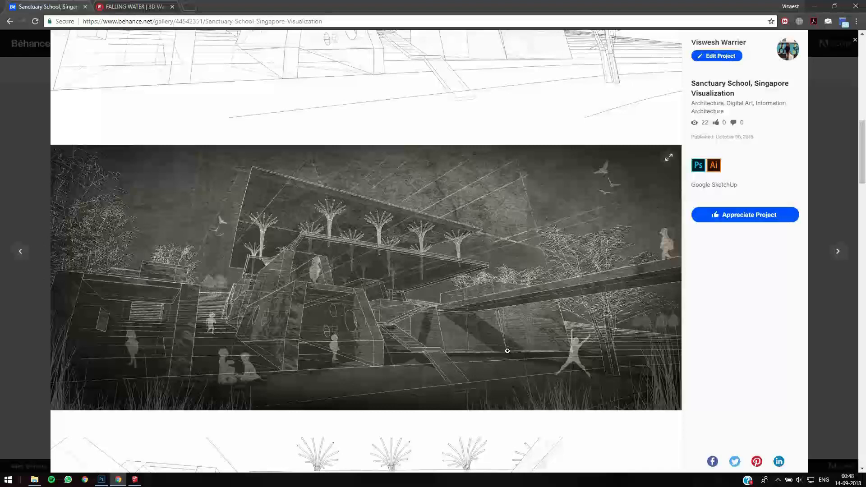
{"action": "left_click", "coordinate": [191, 8]}
{"action": "type", "text": "grunge"}
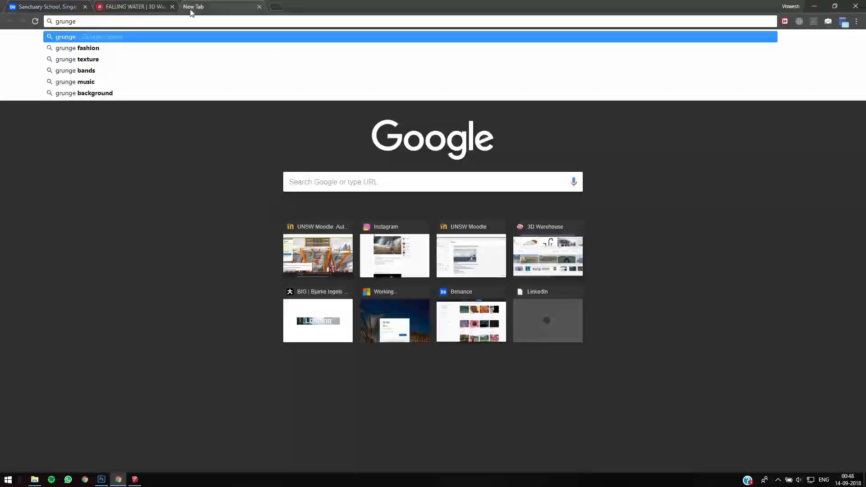
{"action": "key", "text": "Down"}
{"action": "key", "text": "Down"}
{"action": "key", "text": "Return"}
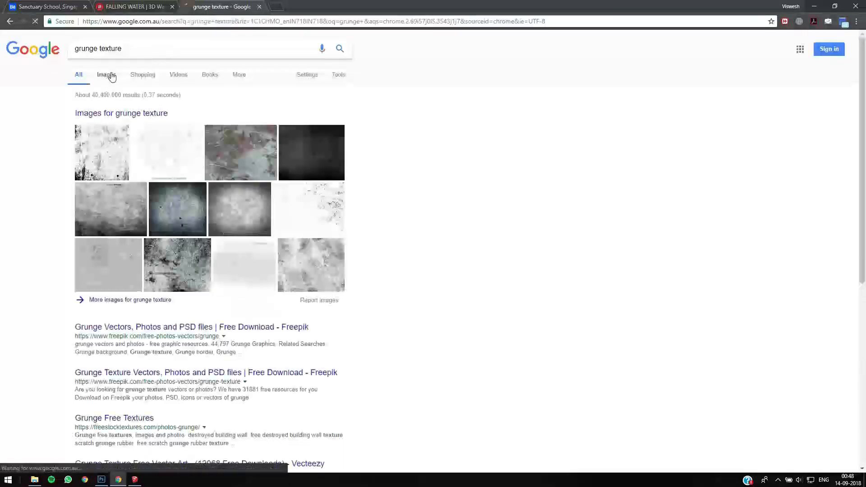
{"action": "left_click", "coordinate": [107, 75]}
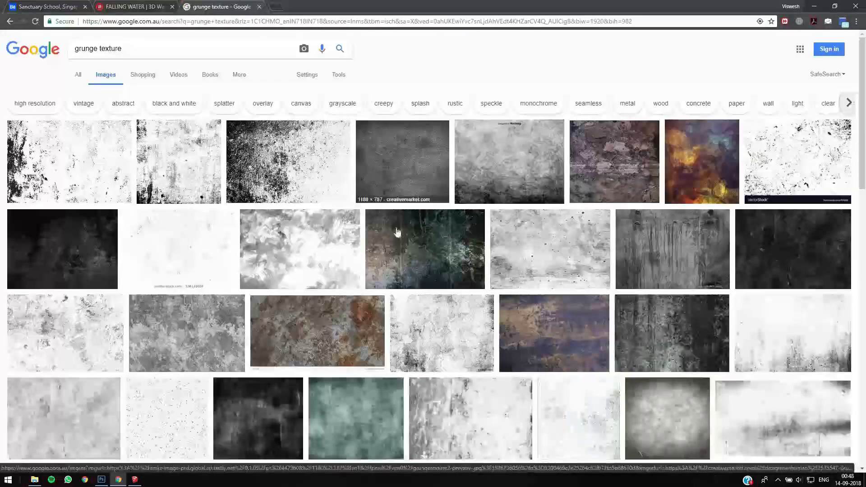
- Compare grunge texture candidates by previewing the vintage vignette, the dark Creative Market texture and its related silver-grey concrete image
{"action": "scroll", "coordinate": [634, 223], "scroll_direction": "down", "scroll_amount": 2}
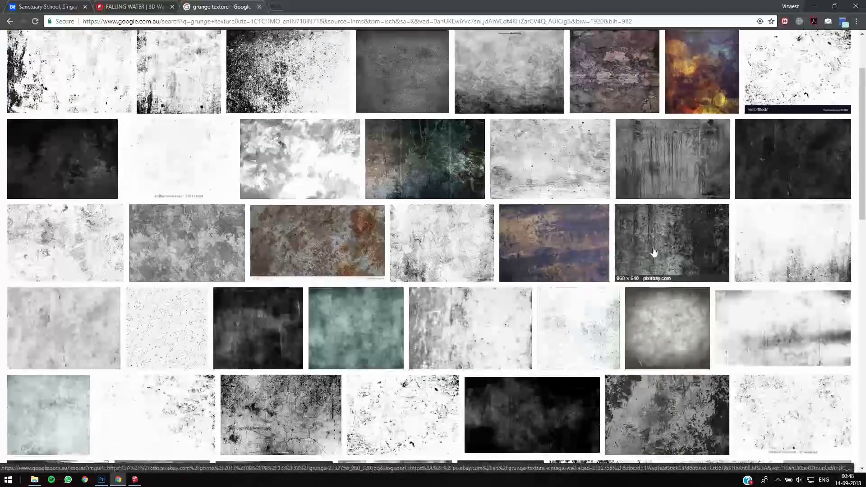
{"action": "scroll", "coordinate": [654, 251], "scroll_direction": "down", "scroll_amount": 1}
{"action": "left_click", "coordinate": [653, 249]}
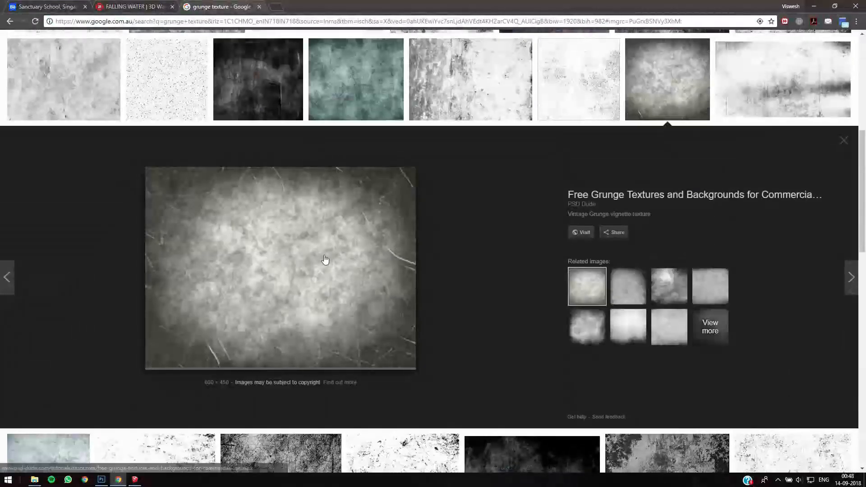
{"action": "scroll", "coordinate": [324, 259], "scroll_direction": "up", "scroll_amount": 3}
{"action": "scroll", "coordinate": [411, 144], "scroll_direction": "up", "scroll_amount": 4}
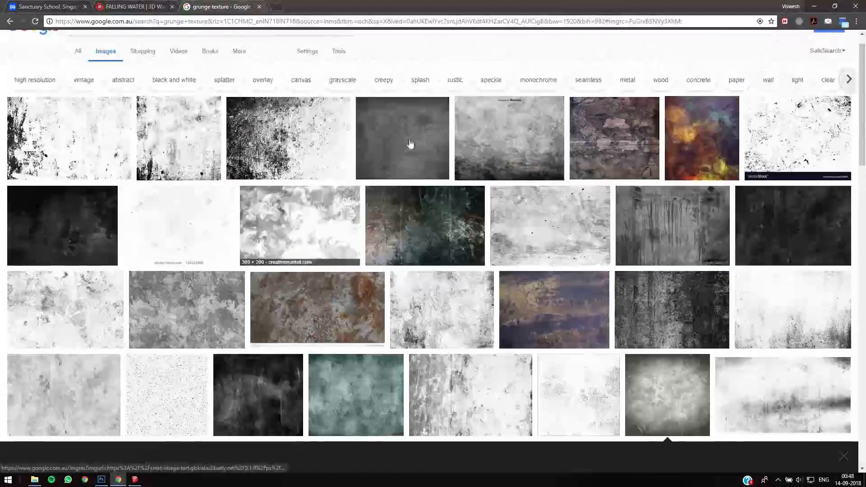
{"action": "left_click", "coordinate": [410, 141]}
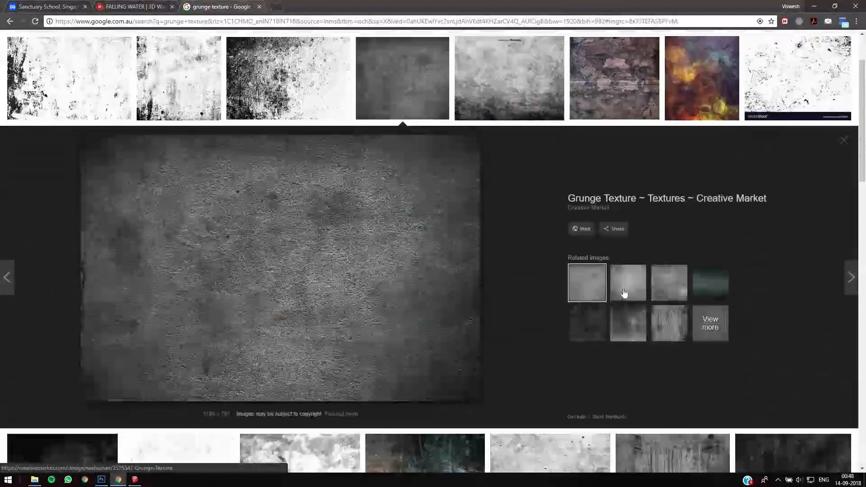
{"action": "left_click", "coordinate": [624, 293]}
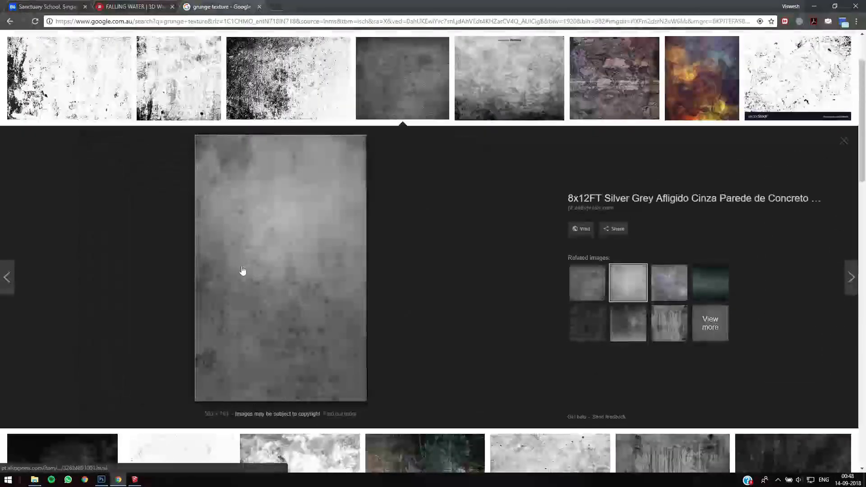
- Look further through the grunge texture results and open the preview of the cracked grey grunge-texture-iii image from Crazy Monkey Defense
{"action": "scroll", "coordinate": [243, 270], "scroll_direction": "down", "scroll_amount": 10}
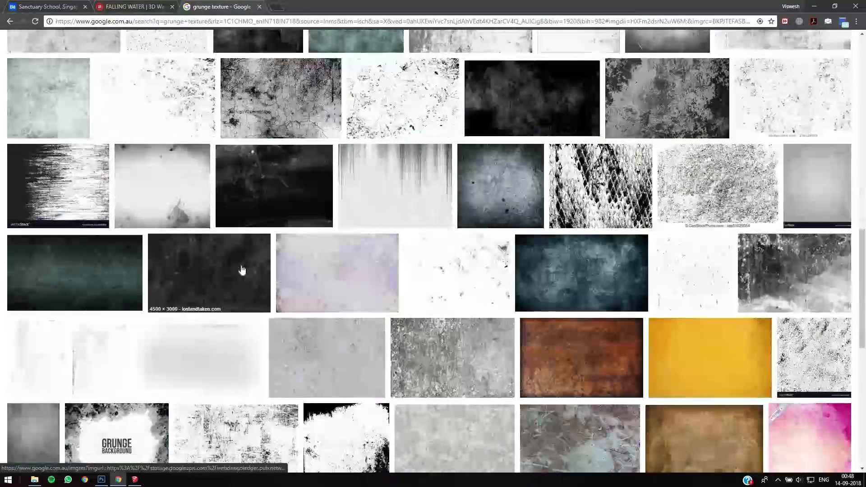
{"action": "scroll", "coordinate": [242, 269], "scroll_direction": "down", "scroll_amount": 4}
{"action": "left_click_drag", "start_coordinate": [865, 220], "coordinate": [865, 287]}
{"action": "left_click_drag", "start_coordinate": [862, 221], "coordinate": [850, 79]}
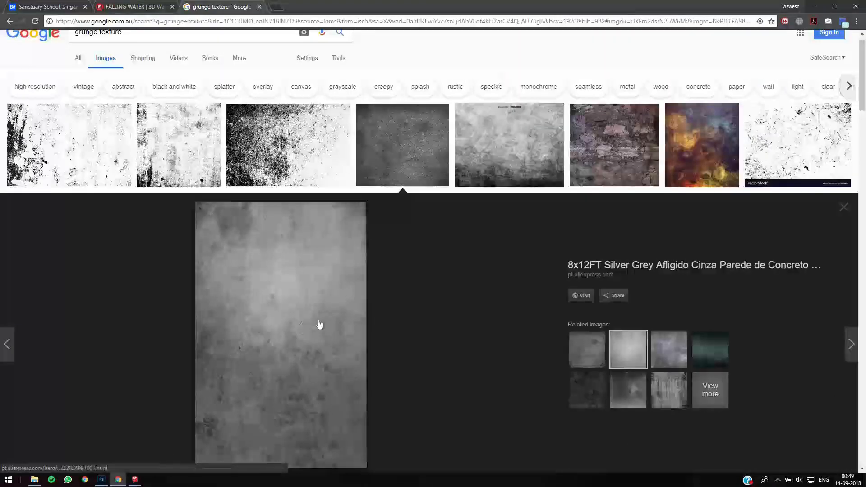
{"action": "scroll", "coordinate": [627, 352], "scroll_direction": "down", "scroll_amount": 2}
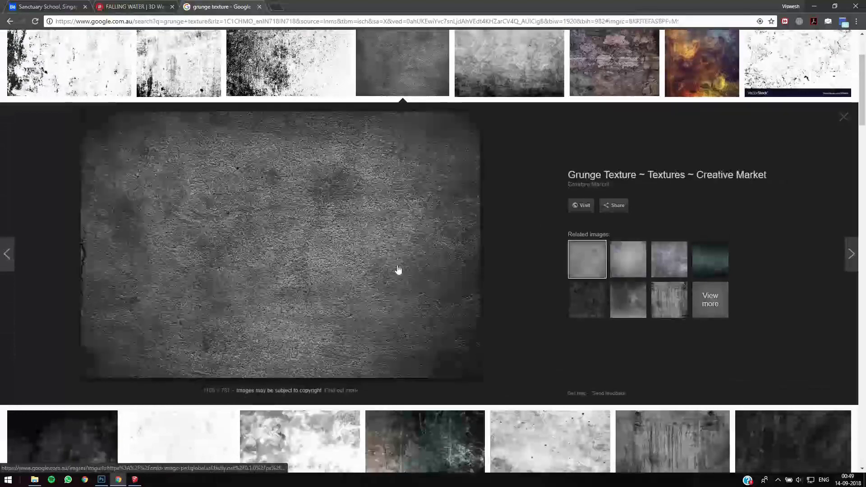
{"action": "scroll", "coordinate": [397, 266], "scroll_direction": "down", "scroll_amount": 5}
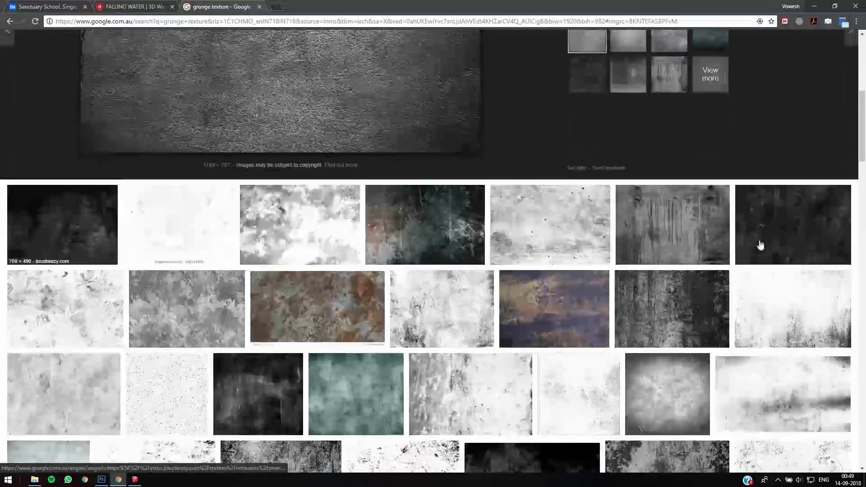
{"action": "scroll", "coordinate": [864, 205], "scroll_direction": "down", "scroll_amount": 7}
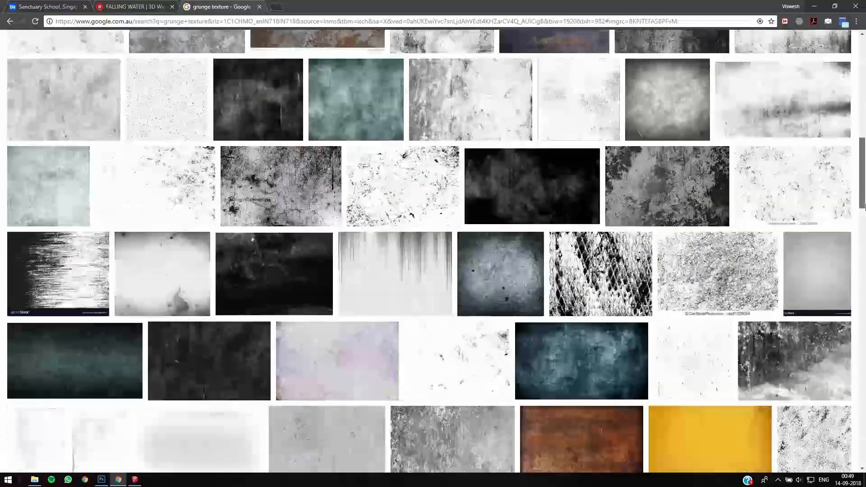
{"action": "scroll", "coordinate": [864, 219], "scroll_direction": "down", "scroll_amount": 9}
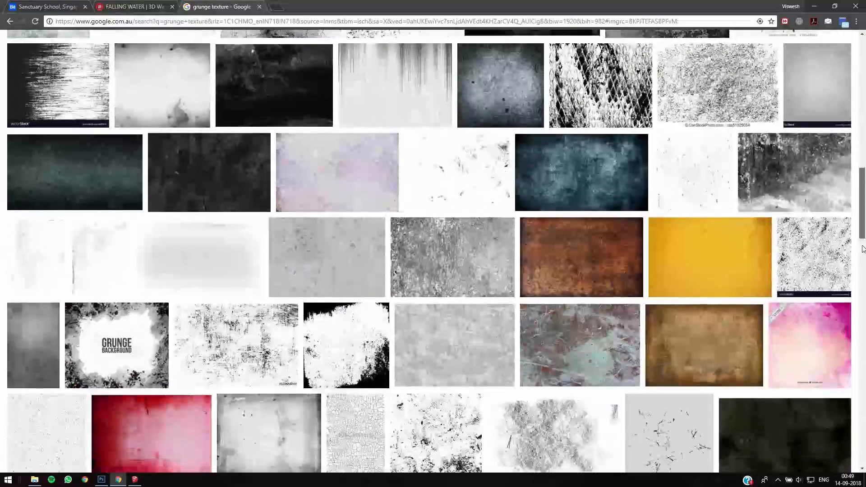
{"action": "scroll", "coordinate": [863, 304], "scroll_direction": "down", "scroll_amount": 8}
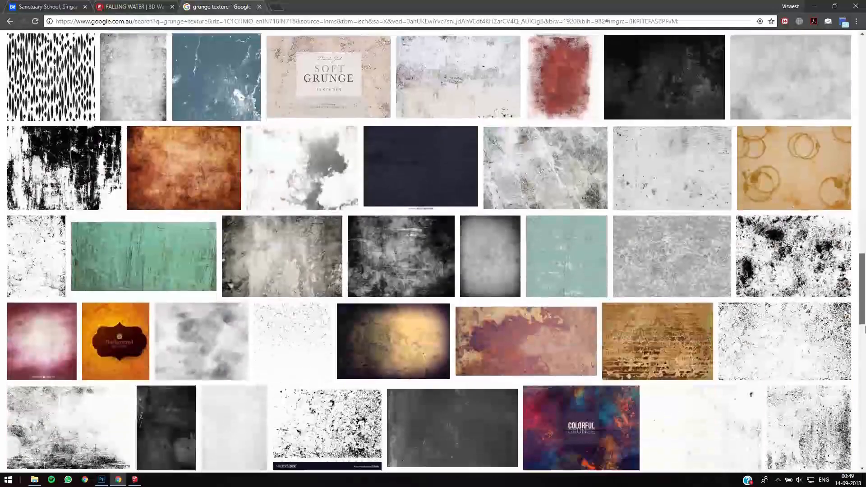
{"action": "scroll", "coordinate": [863, 304], "scroll_direction": "down", "scroll_amount": 12}
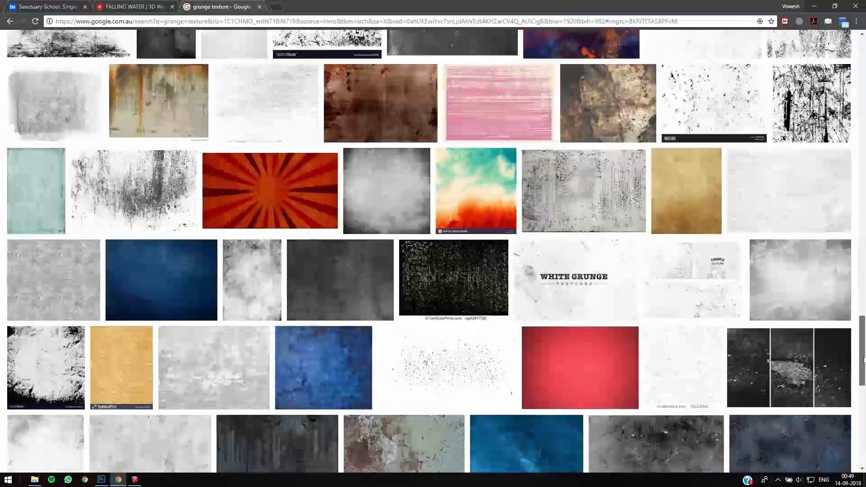
{"action": "scroll", "coordinate": [865, 402], "scroll_direction": "down", "scroll_amount": 5}
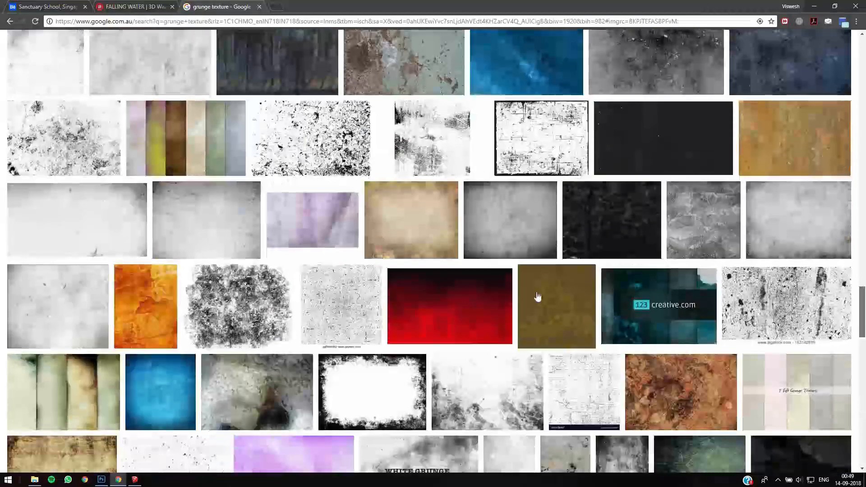
{"action": "left_click", "coordinate": [510, 243]}
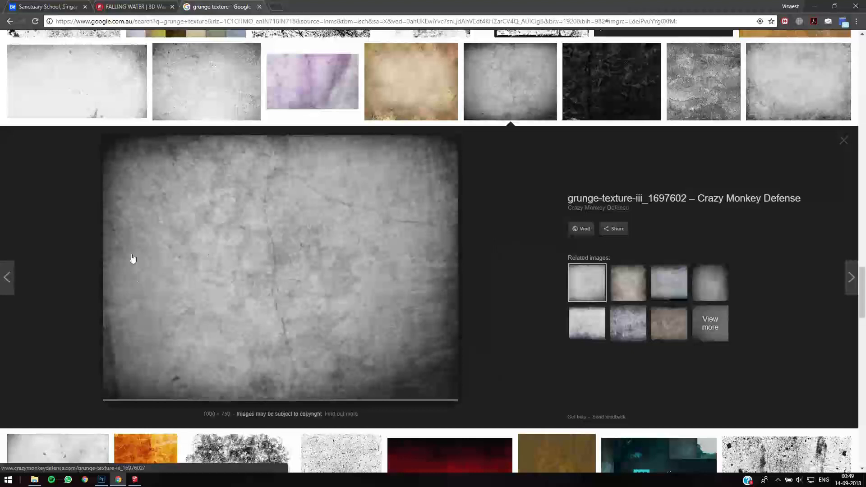
- Save the cracked grey texture image as Grunge in the Conceptual render > REference folder on the Desktop
{"action": "right_click", "coordinate": [271, 208]}
{"action": "left_click", "coordinate": [323, 288]}
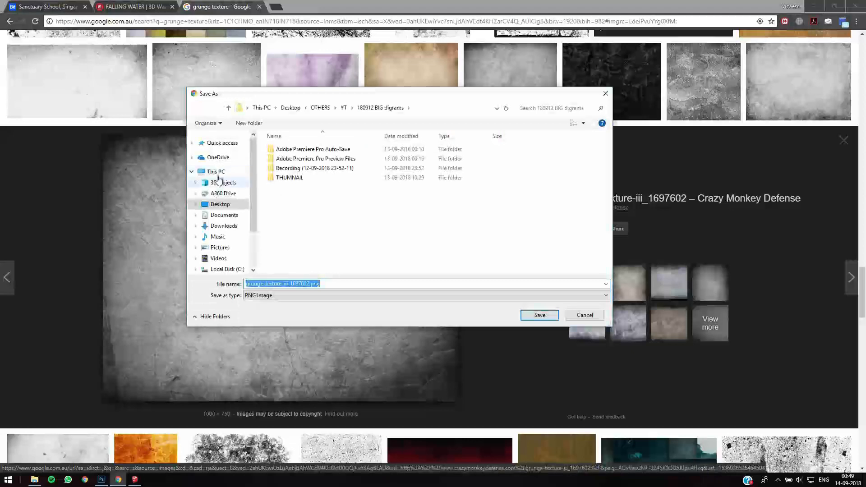
{"action": "left_click", "coordinate": [220, 204]}
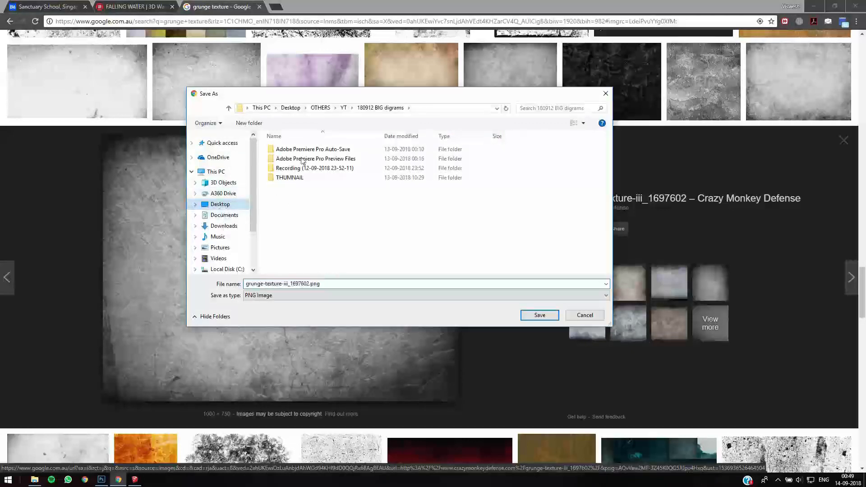
{"action": "double_click", "coordinate": [293, 170]}
{"action": "left_click", "coordinate": [291, 150]}
{"action": "key", "text": "Return"}
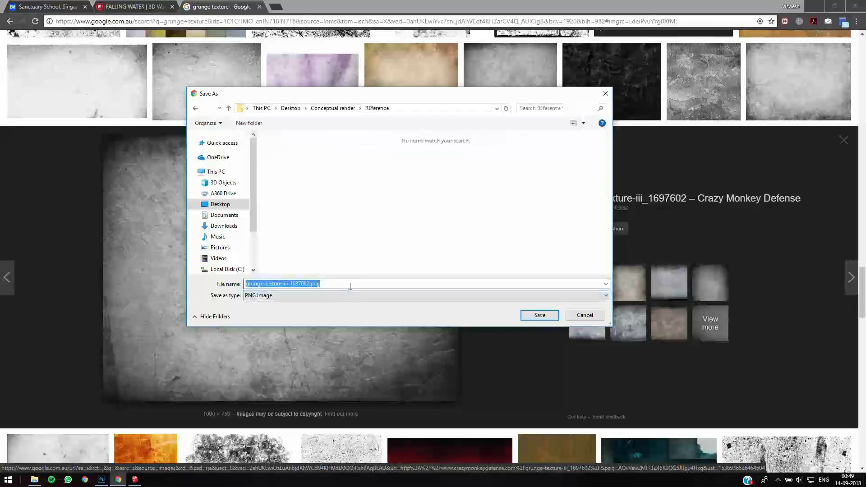
{"action": "type", "text": "Grung"}
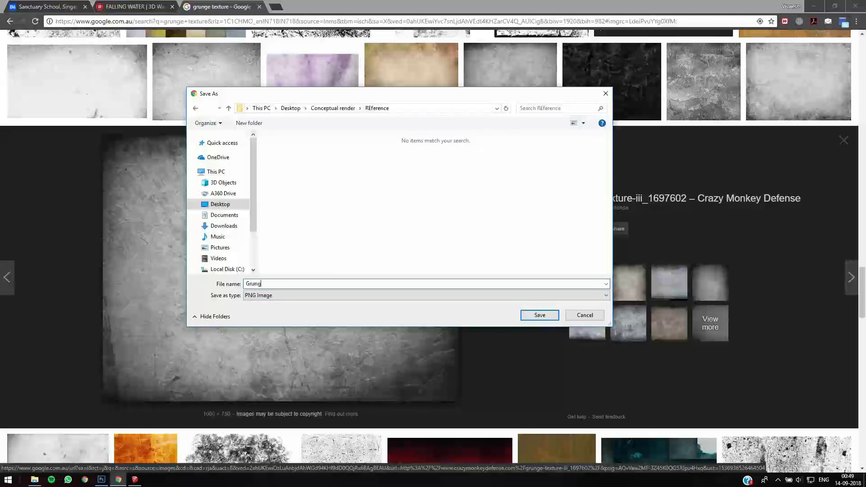
{"action": "key", "text": "Return"}
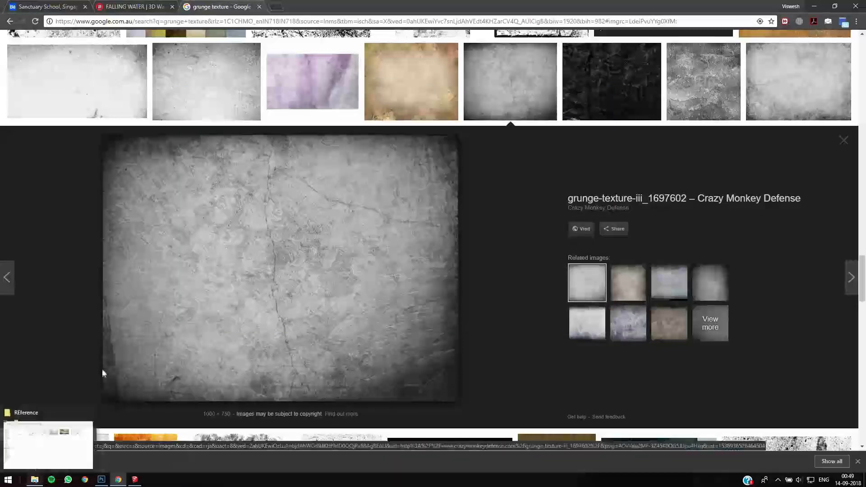
- Place Grunge.png from the REference folder into the hidden line.jpg document in Photoshop and scale it to cover the whole canvas
{"action": "left_click", "coordinate": [35, 480]}
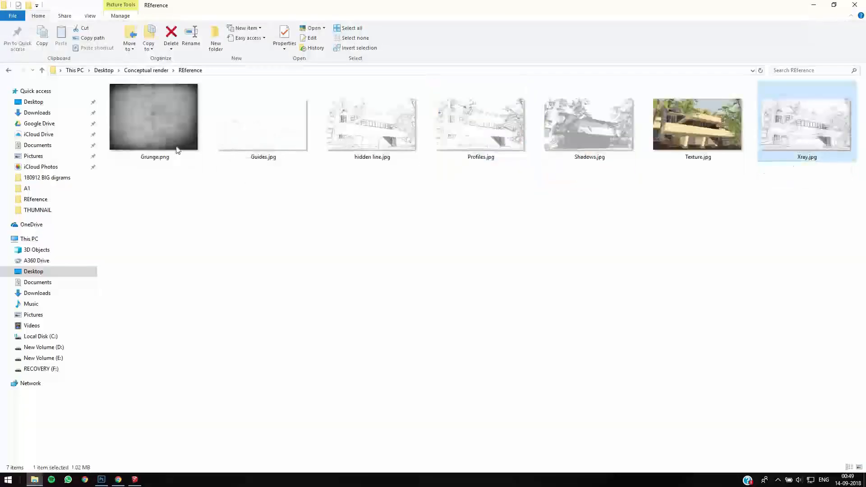
{"action": "left_click", "coordinate": [180, 147]}
{"action": "left_click_drag", "start_coordinate": [137, 346], "coordinate": [351, 308]}
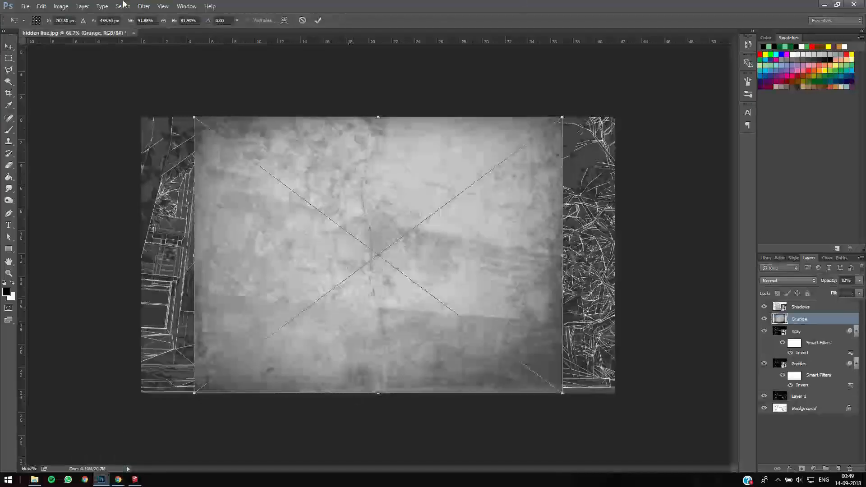
{"action": "left_click_drag", "start_coordinate": [574, 400], "coordinate": [514, 271], "text": "ctrl+alt+shift"}
{"action": "key", "text": "ctrl+z"}
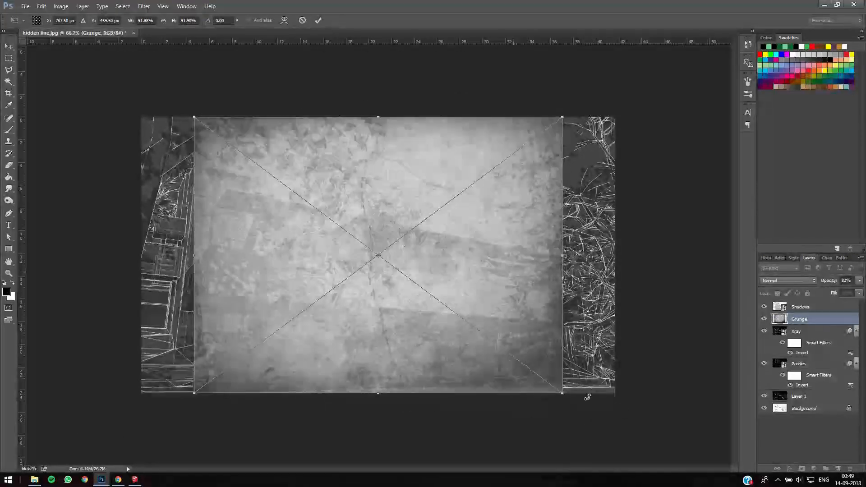
{"action": "left_click_drag", "start_coordinate": [592, 421], "coordinate": [614, 442], "text": "alt+shift"}
{"action": "key", "text": "Return"}
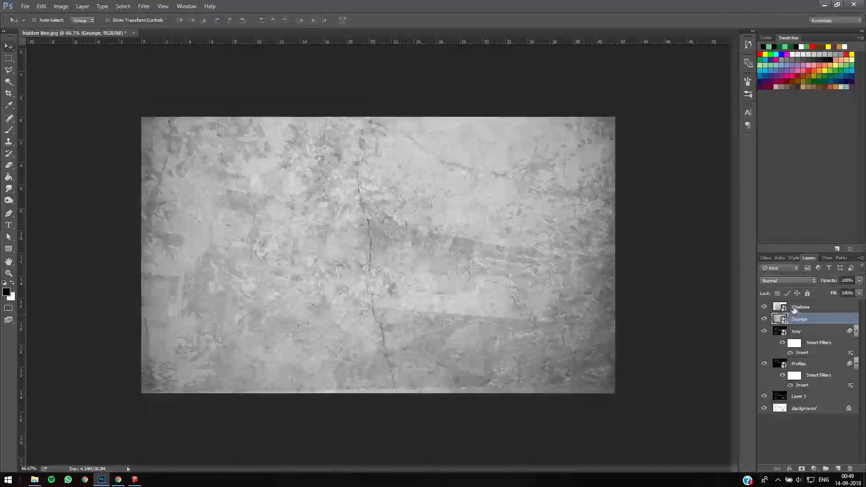
- Set the Grunge layer's blend mode to Overlay and move it above the Shadows layer
{"action": "left_click", "coordinate": [792, 282]}
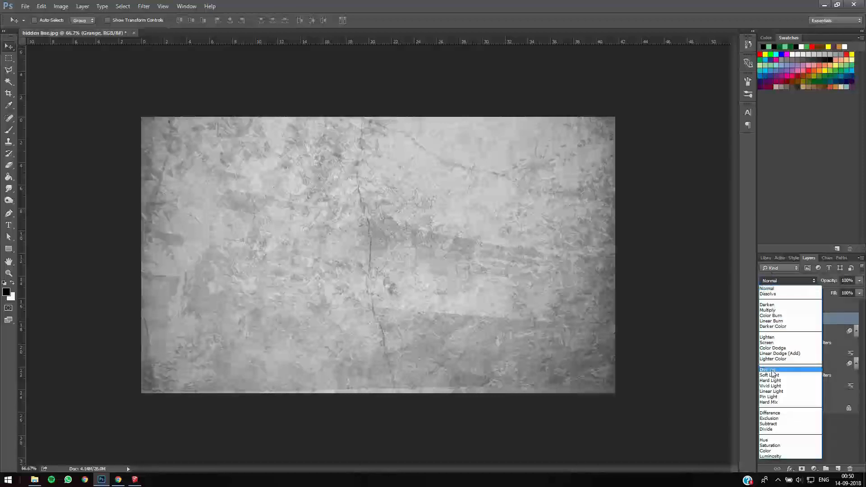
{"action": "left_click", "coordinate": [770, 370]}
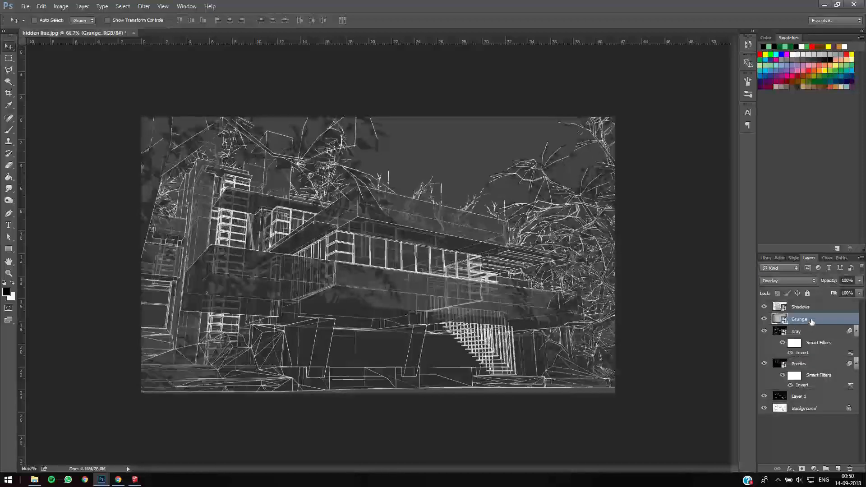
{"action": "left_click_drag", "start_coordinate": [811, 307], "coordinate": [811, 306]}
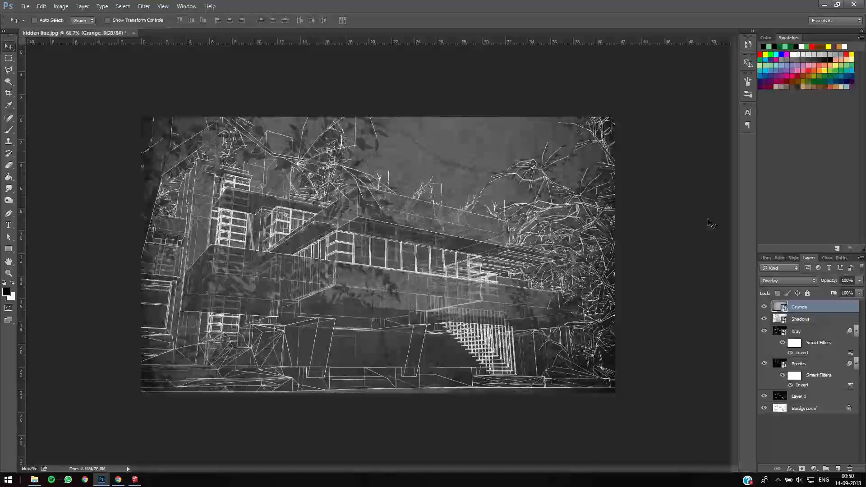
- Lower the Xray layer's opacity to make its see-through lines fainter, keeping the Normal blend mode
{"action": "left_click", "coordinate": [807, 324]}
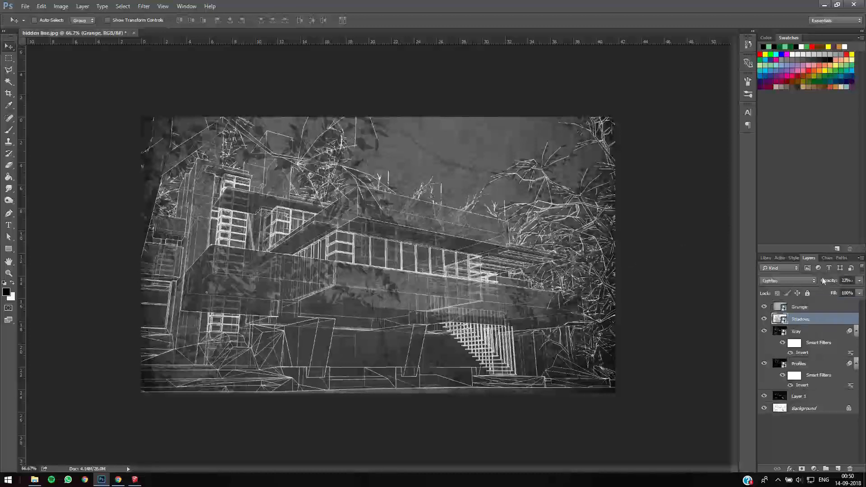
{"action": "key", "text": "alt+bracketleft"}
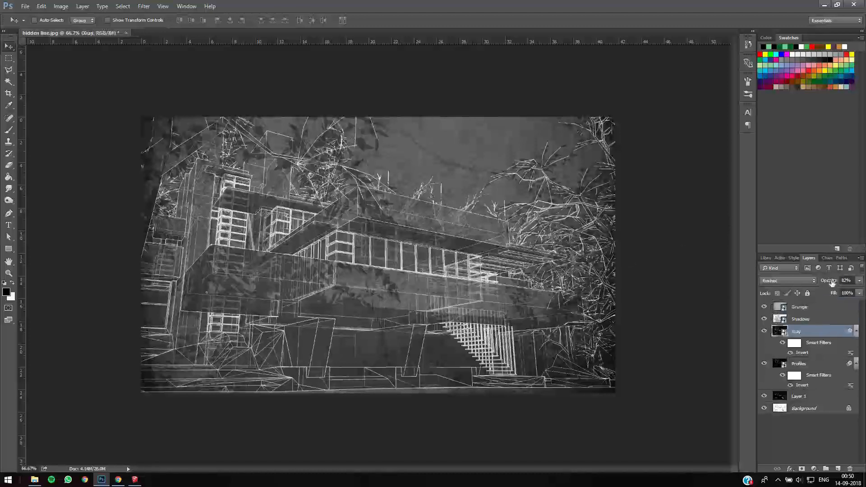
{"action": "left_click", "coordinate": [828, 281]}
{"action": "left_click_drag", "start_coordinate": [812, 285], "coordinate": [813, 285]}
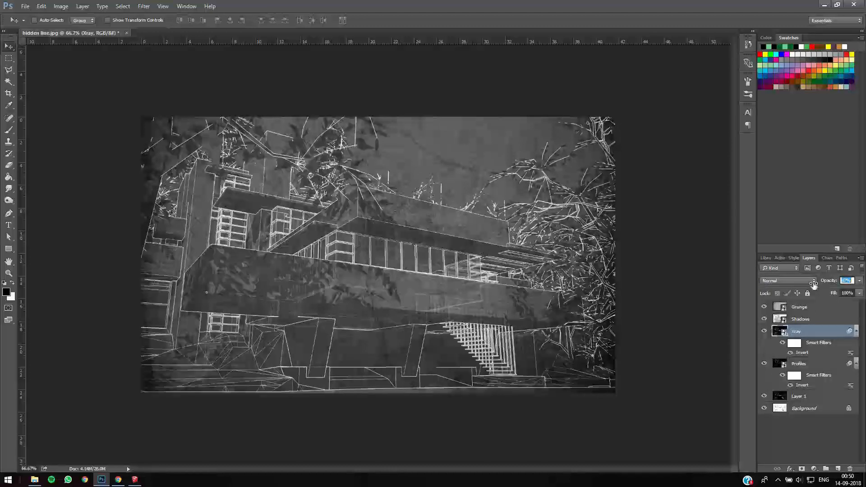
{"action": "left_click", "coordinate": [800, 280]}
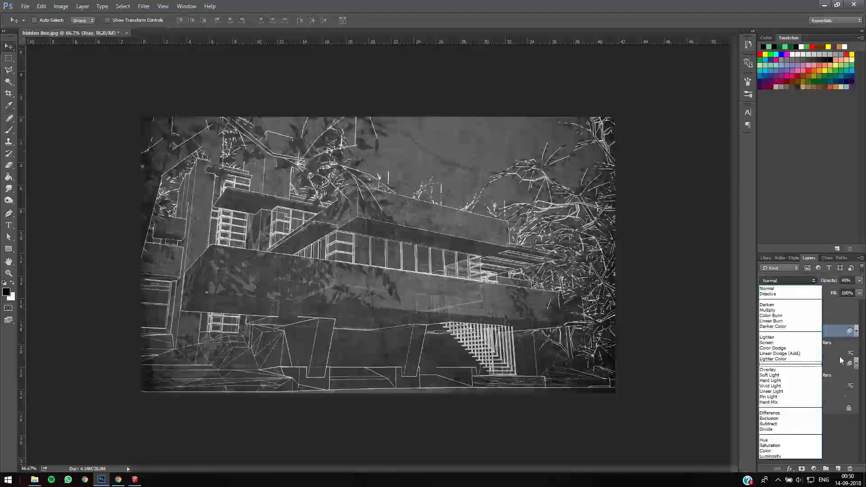
{"action": "left_click", "coordinate": [805, 361]}
- Set the Profiles layer's opacity to 37%, comparing the image with the layer hidden and shown
{"action": "left_click", "coordinate": [806, 363]}
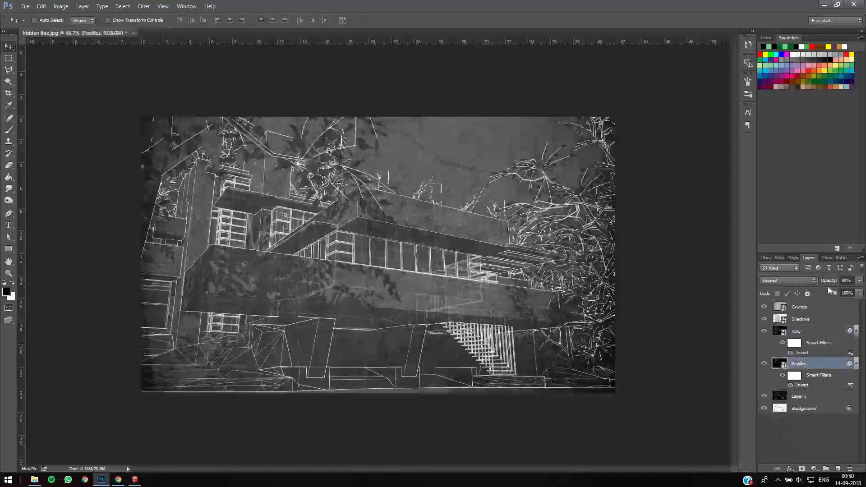
{"action": "left_click_drag", "start_coordinate": [828, 282], "coordinate": [824, 283]}
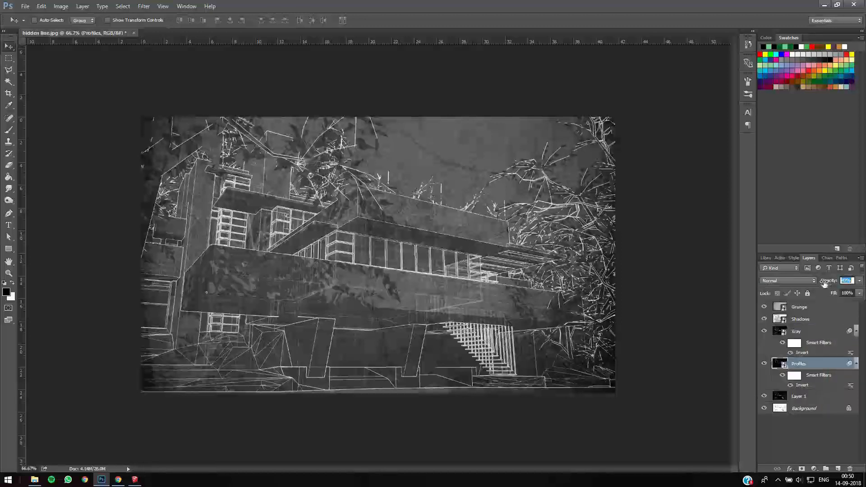
{"action": "left_click_drag", "start_coordinate": [801, 282], "coordinate": [809, 282]}
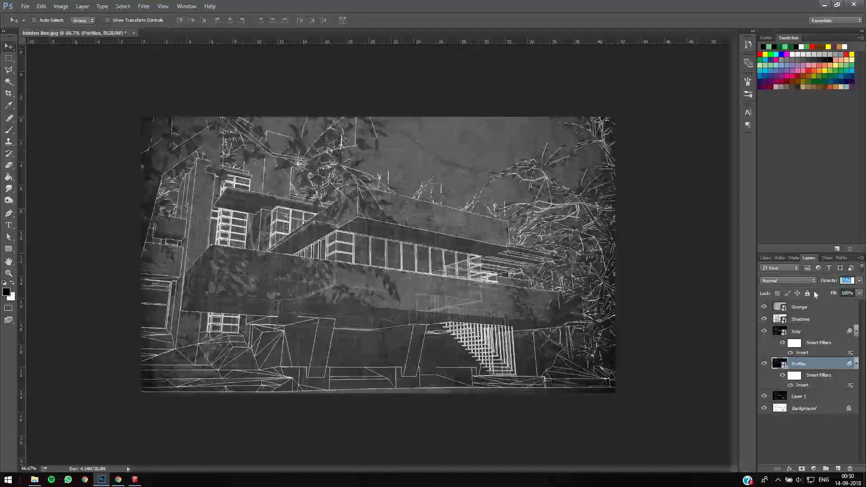
{"action": "left_click", "coordinate": [764, 364]}
{"action": "left_click", "coordinate": [764, 363]}
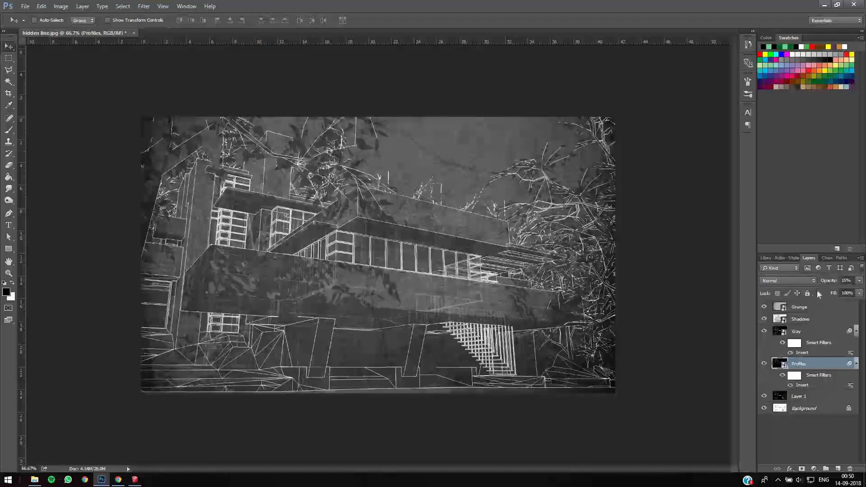
{"action": "left_click", "coordinate": [846, 280]}
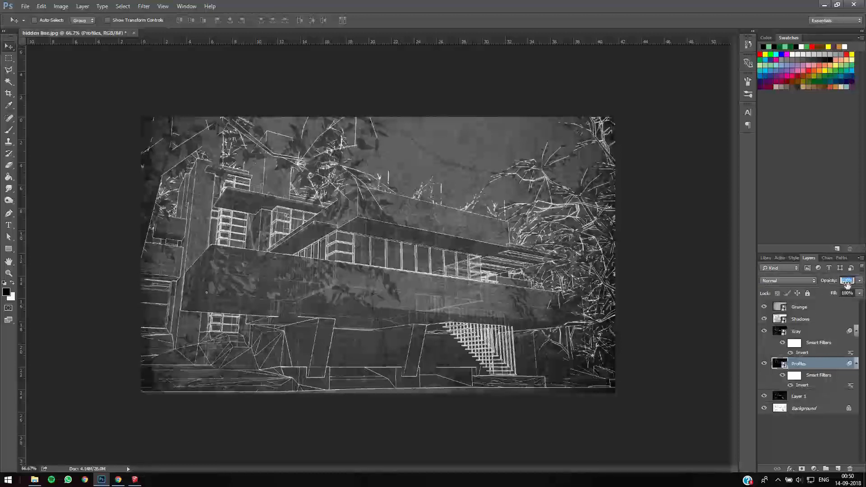
{"action": "left_click_drag", "start_coordinate": [847, 285], "coordinate": [838, 287]}
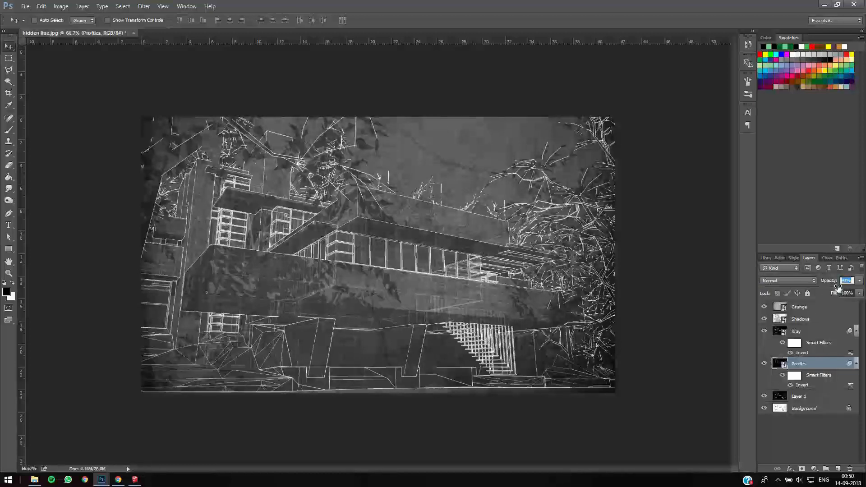
- Compare the image with Layer 1 hidden and shown, and test its opacity, leaving it at 100%
{"action": "left_click", "coordinate": [766, 399]}
{"action": "left_click", "coordinate": [764, 397]}
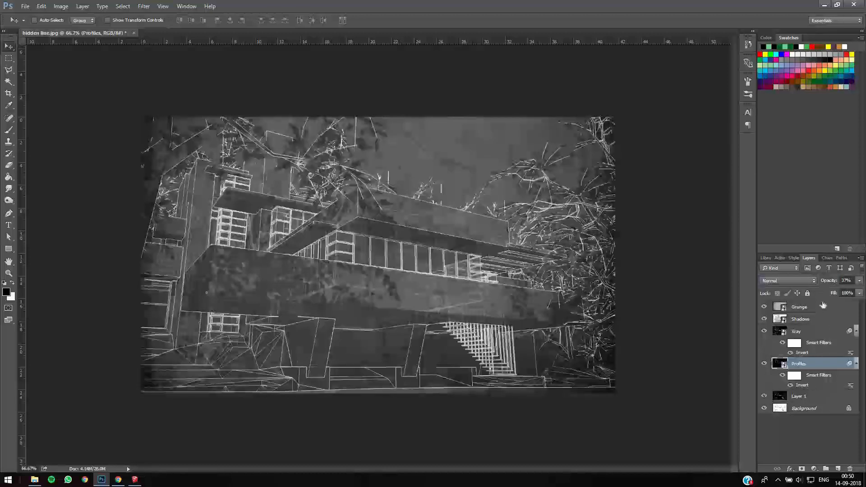
{"action": "left_click", "coordinate": [807, 397]}
{"action": "left_click_drag", "start_coordinate": [823, 284], "coordinate": [849, 281]}
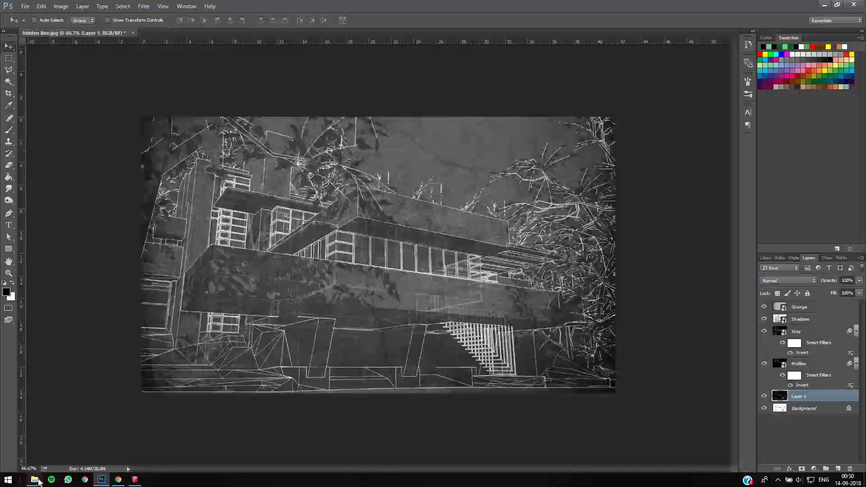
- Place Guides.jpg from the REference folder into the document and move its layer above the Grunge layer
{"action": "mouse_move", "coordinate": [39, 481]}
{"action": "left_click", "coordinate": [60, 455]}
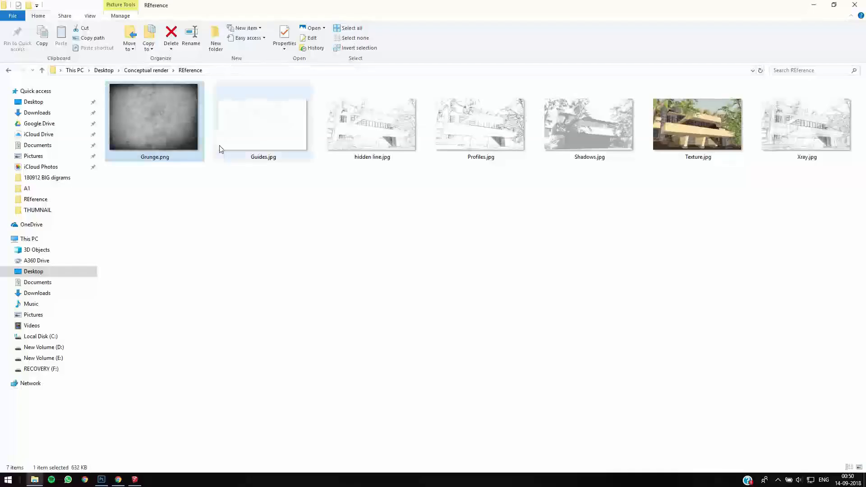
{"action": "left_click", "coordinate": [268, 160]}
{"action": "left_click_drag", "start_coordinate": [267, 129], "coordinate": [331, 386]}
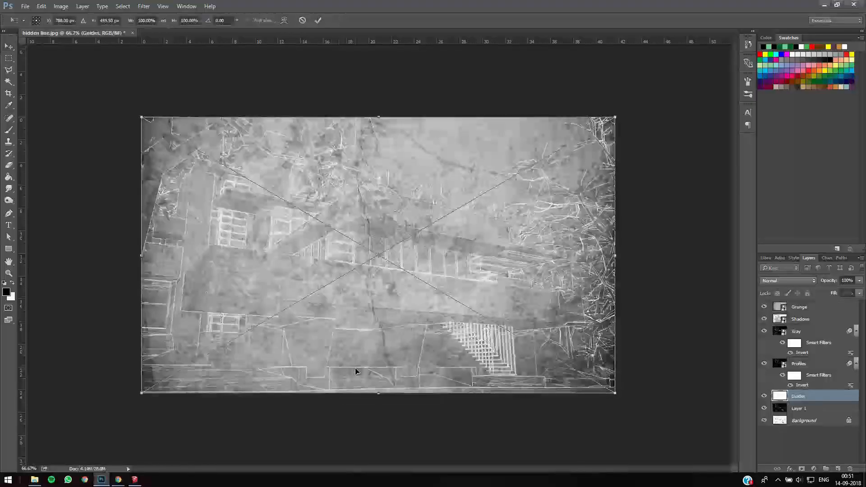
{"action": "key", "text": "Return"}
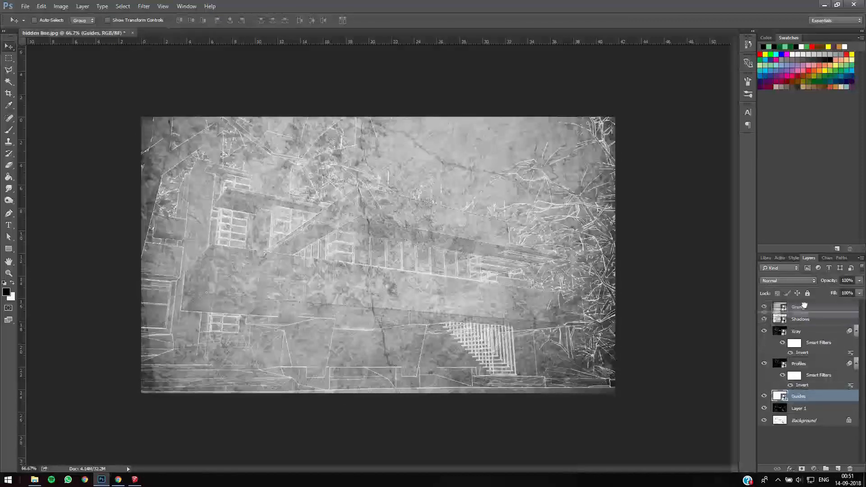
{"action": "left_click_drag", "start_coordinate": [805, 308], "coordinate": [805, 305]}
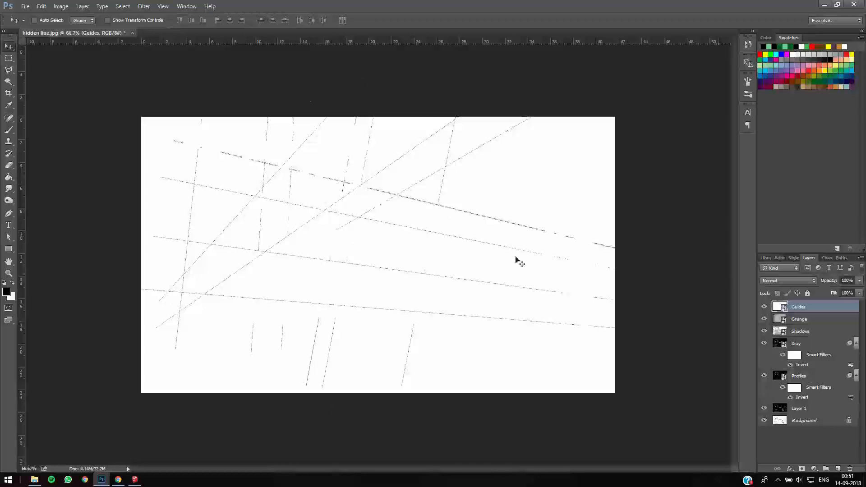
- Set the Guides layer's opacity to 56% and invert its colours
{"action": "key", "text": "p"}
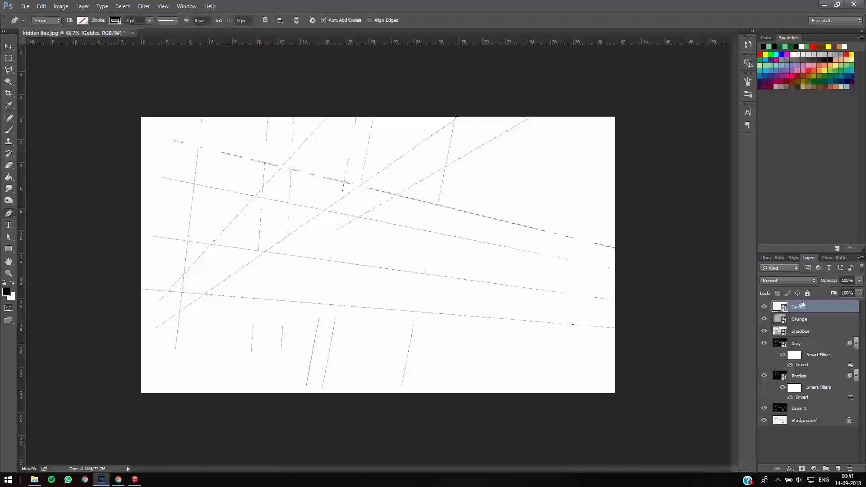
{"action": "left_click_drag", "start_coordinate": [826, 282], "coordinate": [780, 279]}
{"action": "key", "text": "ctrl+i"}
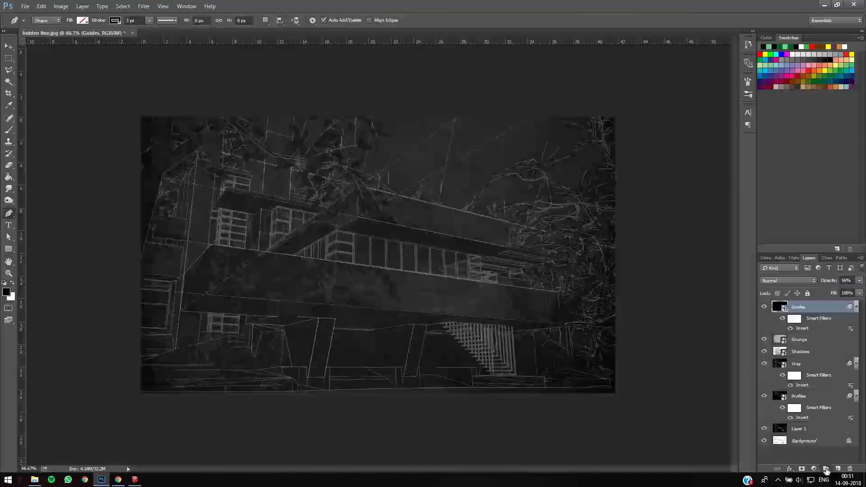
- Create a new layer group above the Guides layer and set the Pen tool's shape stroke colour to white
{"action": "left_click", "coordinate": [826, 469]}
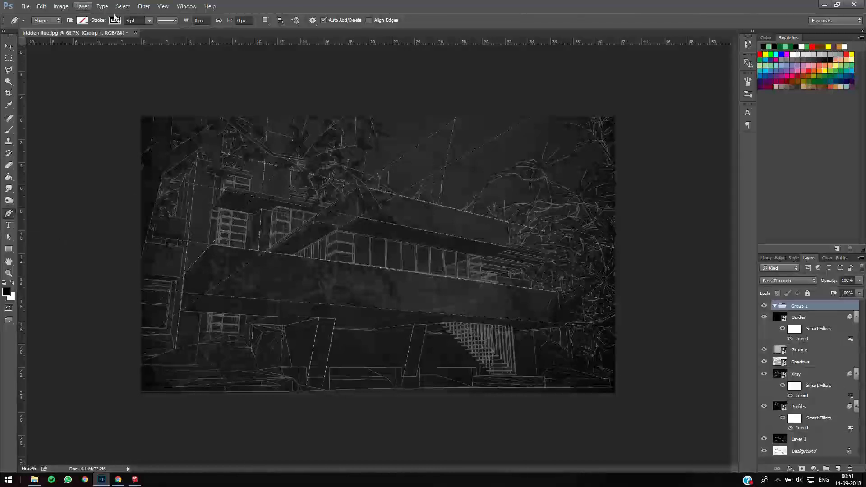
{"action": "left_click", "coordinate": [83, 20]}
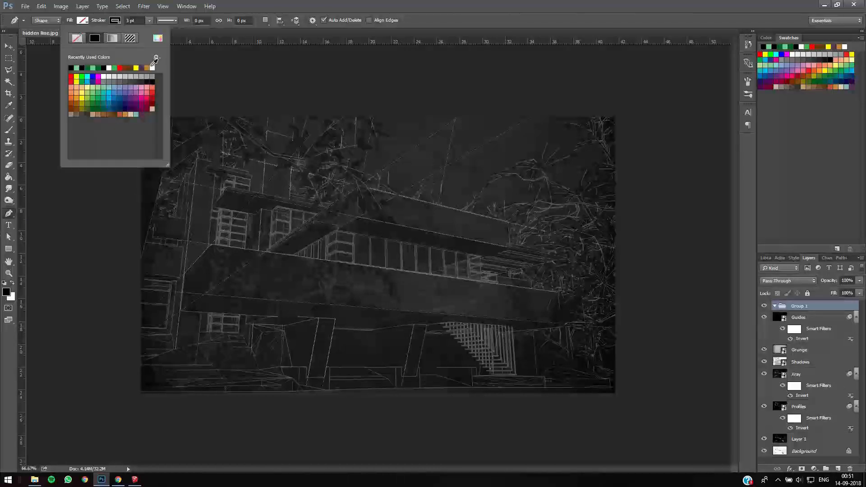
{"action": "left_click", "coordinate": [152, 67]}
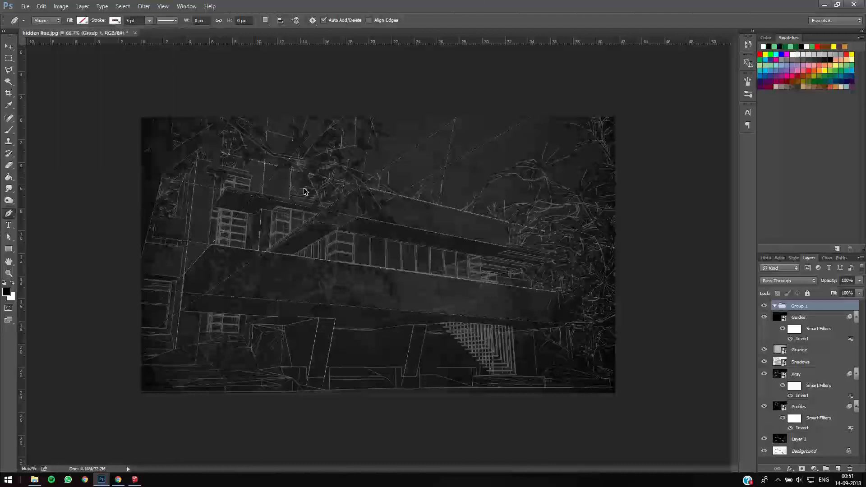
- Trace the steepest diagonal guide with a white 3 pt line from above the canvas to its lower left side, about 659 by 723 px
{"action": "scroll", "coordinate": [306, 193], "scroll_direction": "up", "scroll_amount": 3, "text": "alt"}
{"action": "scroll", "coordinate": [290, 150], "scroll_direction": "down", "scroll_amount": 2, "text": "alt"}
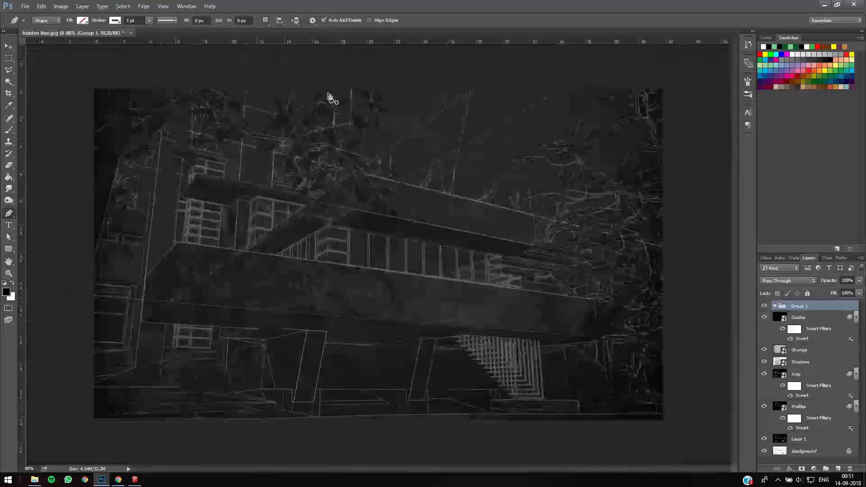
{"action": "left_click", "coordinate": [120, 315]}
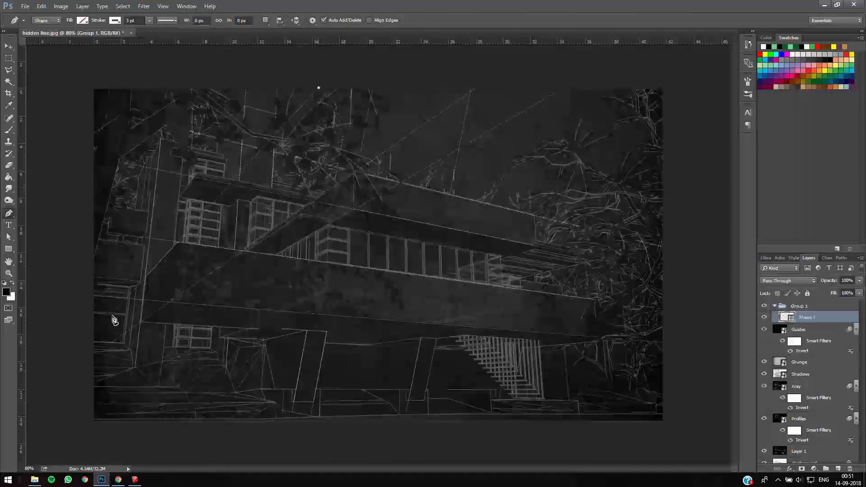
{"action": "left_click", "coordinate": [80, 349]}
{"action": "key", "text": "v"}
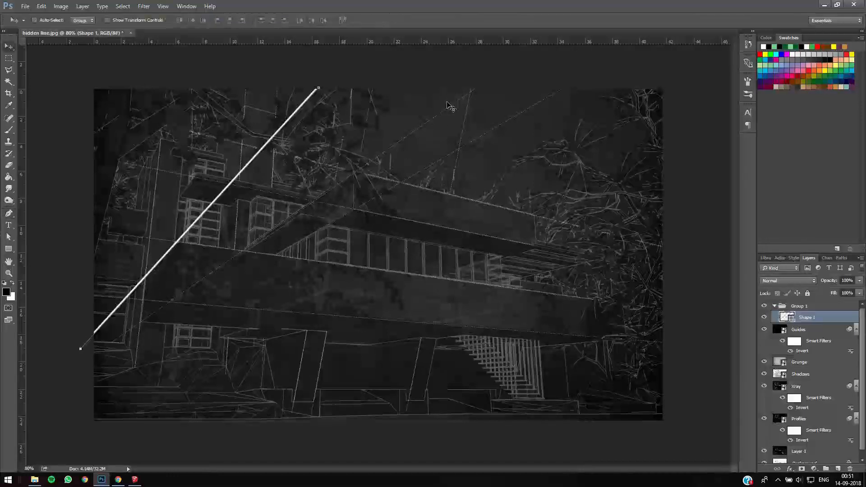
{"action": "key", "text": "p"}
{"action": "left_click_drag", "start_coordinate": [812, 315], "coordinate": [813, 307]}
{"action": "key", "text": "Return"}
{"action": "key", "text": "a"}
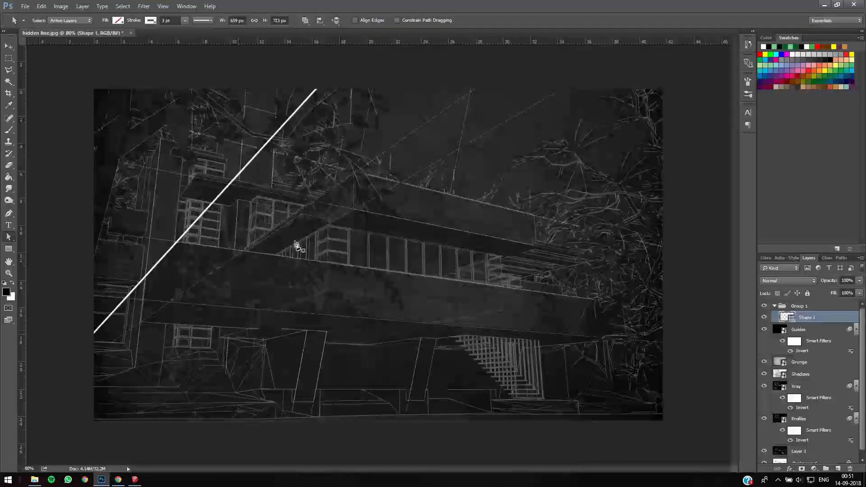
- Trace the middle diagonal guide through the upper balcony's corner with a white line about 1195 px wide and 834 px high
{"action": "key", "text": "p"}
{"action": "left_click", "coordinate": [480, 85]}
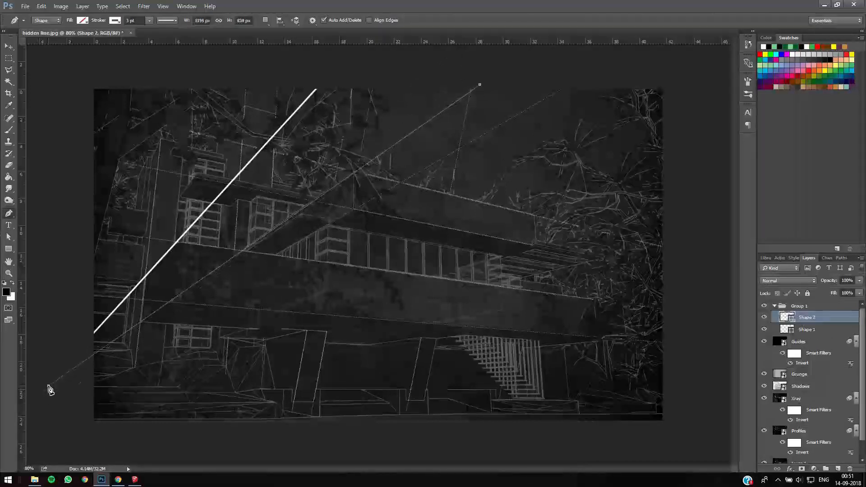
{"action": "left_click", "coordinate": [49, 389]}
{"action": "left_click", "coordinate": [72, 355], "text": "ctrl"}
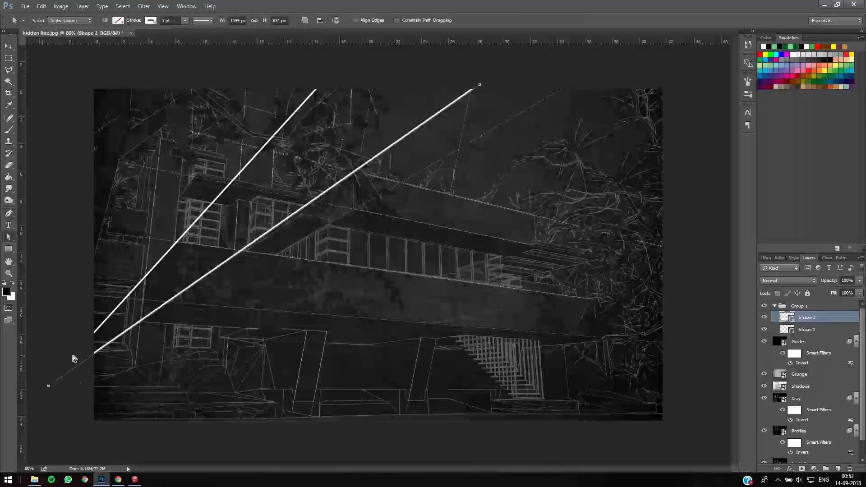
- Trace the shallowest diagonal guide across the upper balcony's underside with a white line about 1408 px wide and 800 px high
{"action": "left_click", "coordinate": [575, 85]}
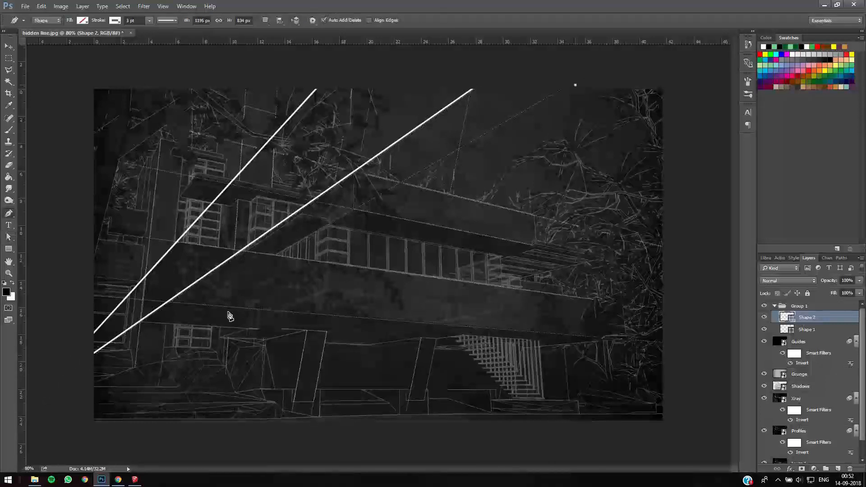
{"action": "left_click", "coordinate": [67, 374]}
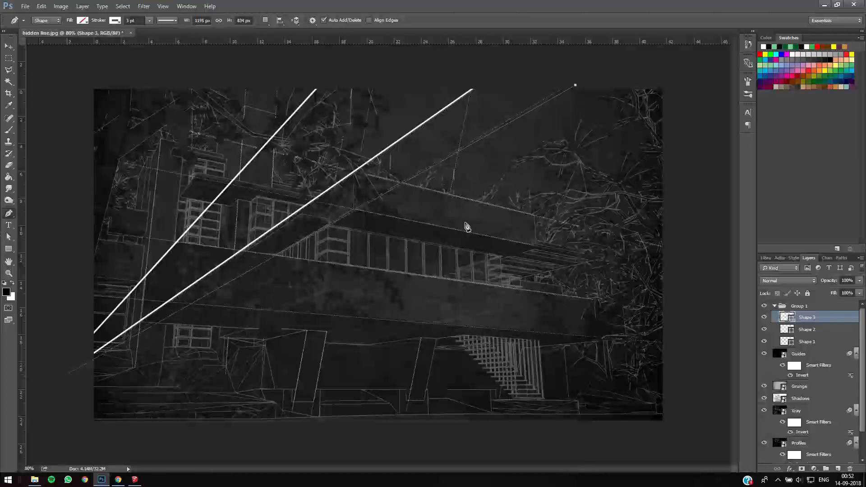
{"action": "left_click", "coordinate": [574, 85], "text": "ctrl"}
{"action": "left_click_drag", "start_coordinate": [575, 83], "coordinate": [575, 82], "text": "ctrl"}
{"action": "left_click", "coordinate": [609, 80], "text": "ctrl"}
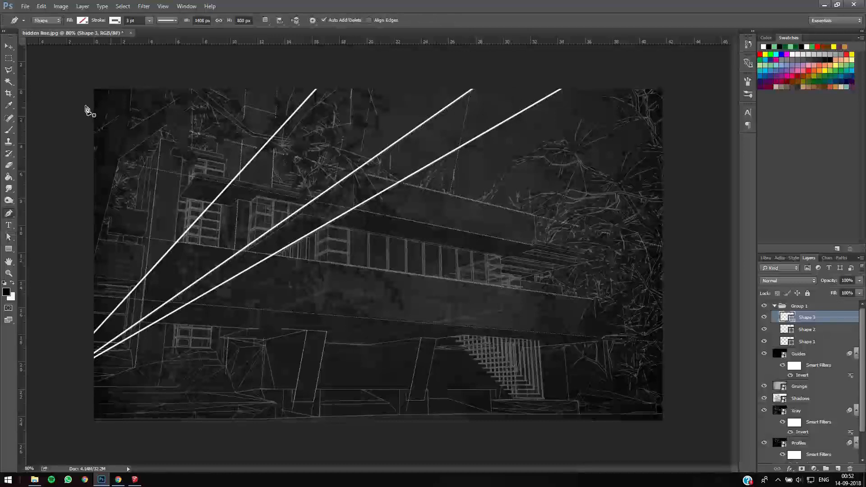
- Draw a white line about 1740 px wide across the whole canvas along the upper balcony's top edge
{"action": "left_click", "coordinate": [82, 102]}
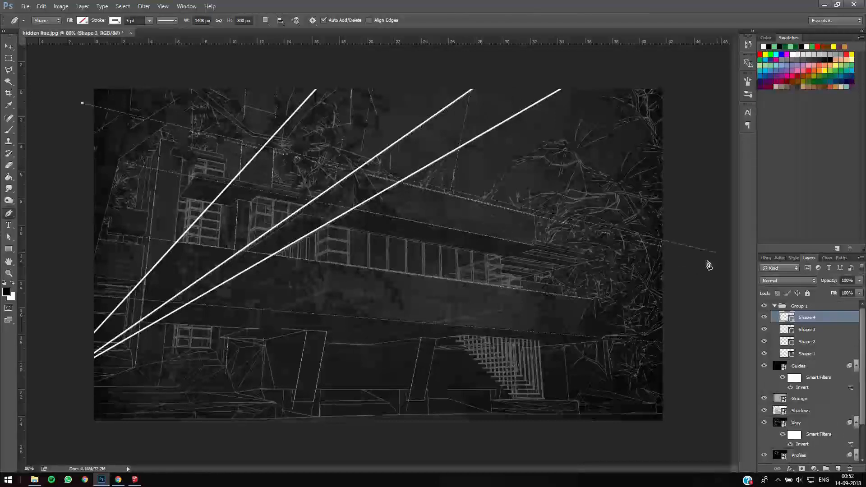
{"action": "left_click", "coordinate": [707, 257]}
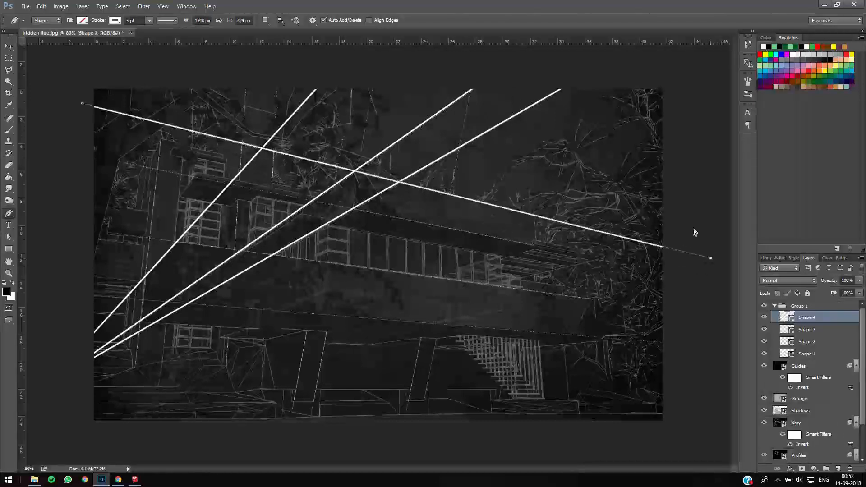
{"action": "left_click", "coordinate": [688, 239], "text": "ctrl"}
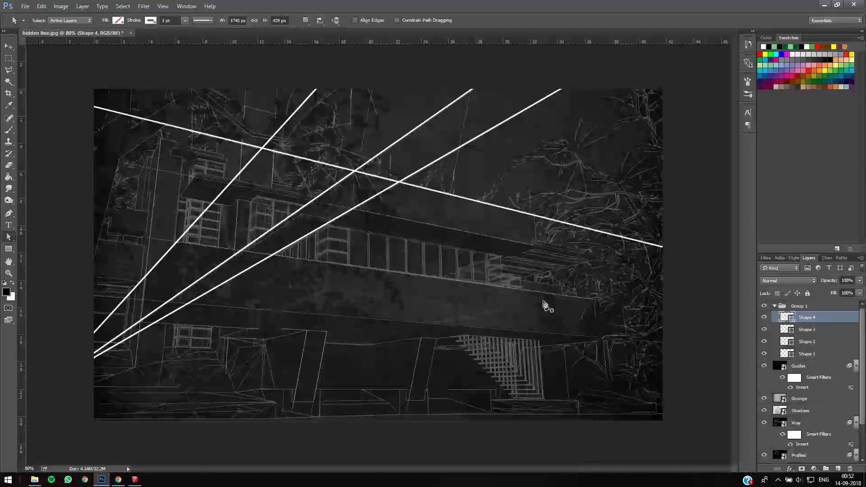
- Draw a white line about 1767 px wide across the canvas along the lower balcony's bottom edge and check its left anchor's alignment
{"action": "left_click", "coordinate": [66, 295]}
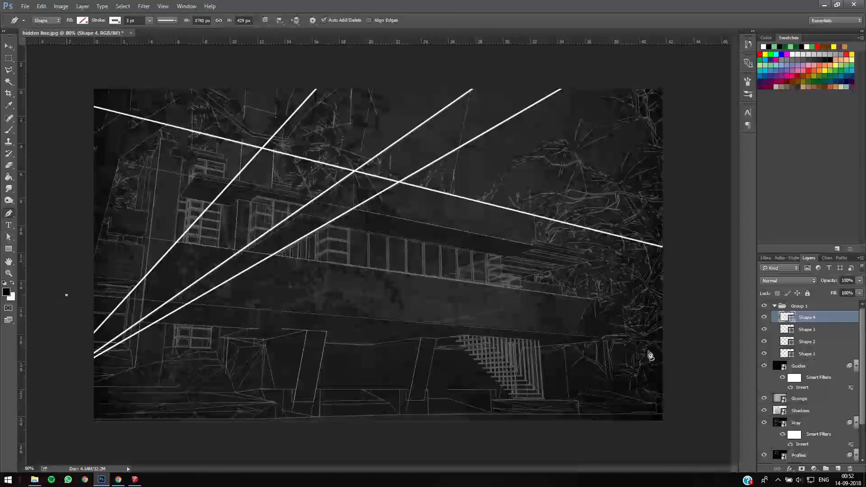
{"action": "left_click", "coordinate": [704, 344]}
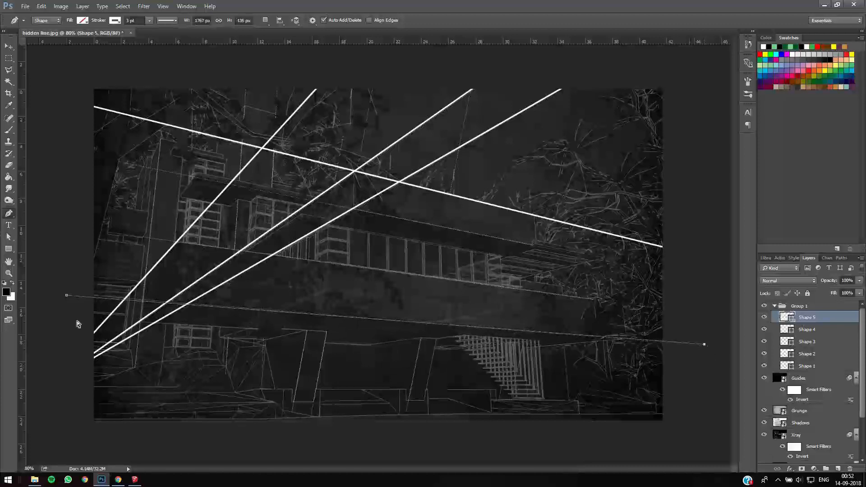
{"action": "left_click", "coordinate": [66, 298], "text": "ctrl"}
{"action": "left_click_drag", "start_coordinate": [63, 293], "coordinate": [58, 296], "text": "ctrl"}
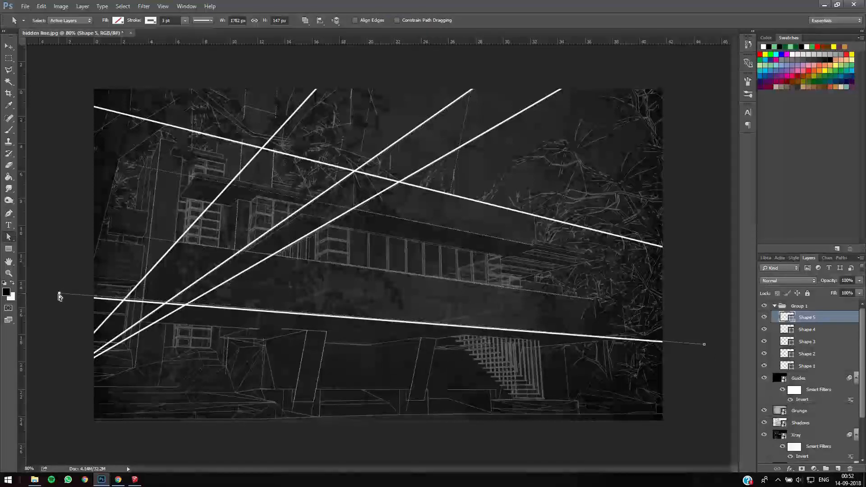
{"action": "left_click", "coordinate": [70, 275], "text": "ctrl"}
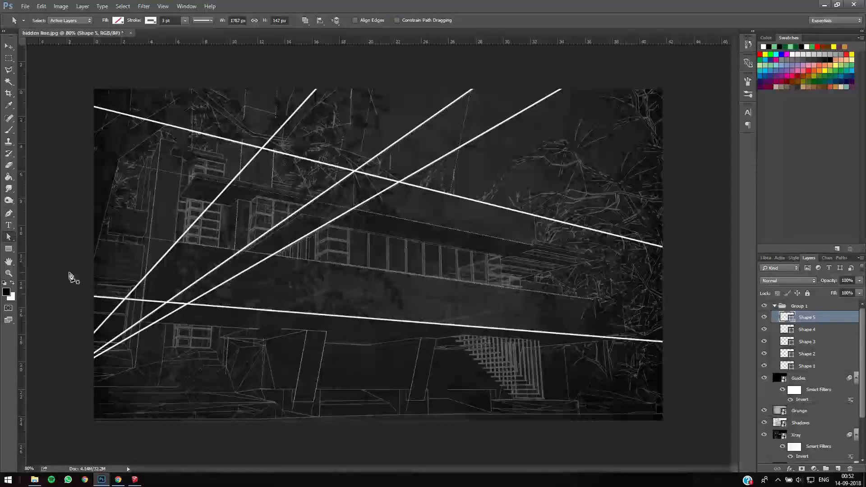
- Draw white lines along the lower balcony's top edge, about 1731 px wide, and the upper balcony's bottom edge, about 1781 px wide
{"action": "left_click", "coordinate": [65, 230]}
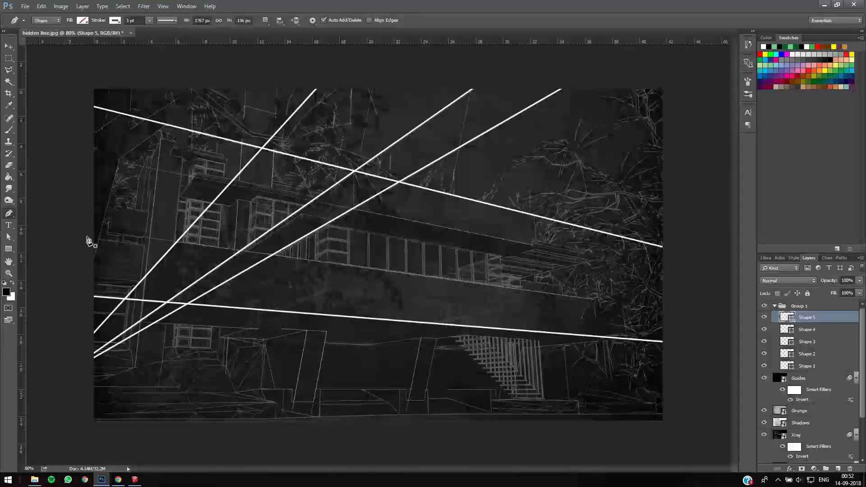
{"action": "left_click", "coordinate": [690, 312]}
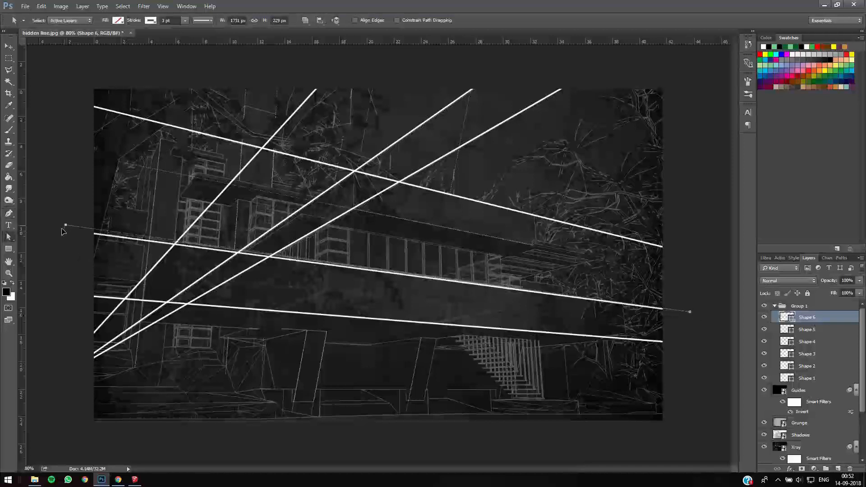
{"action": "left_click", "coordinate": [58, 198], "text": "ctrl"}
{"action": "left_click", "coordinate": [69, 146]}
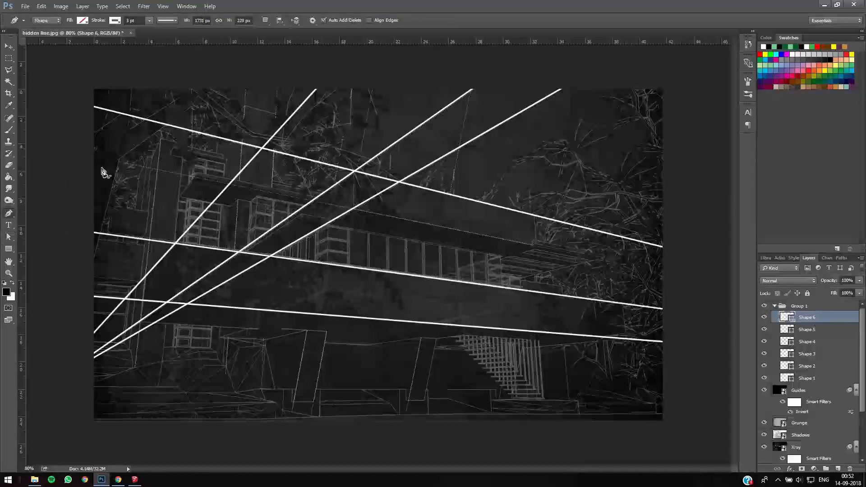
{"action": "left_click", "coordinate": [711, 283]}
{"action": "left_click", "coordinate": [714, 266], "text": "ctrl"}
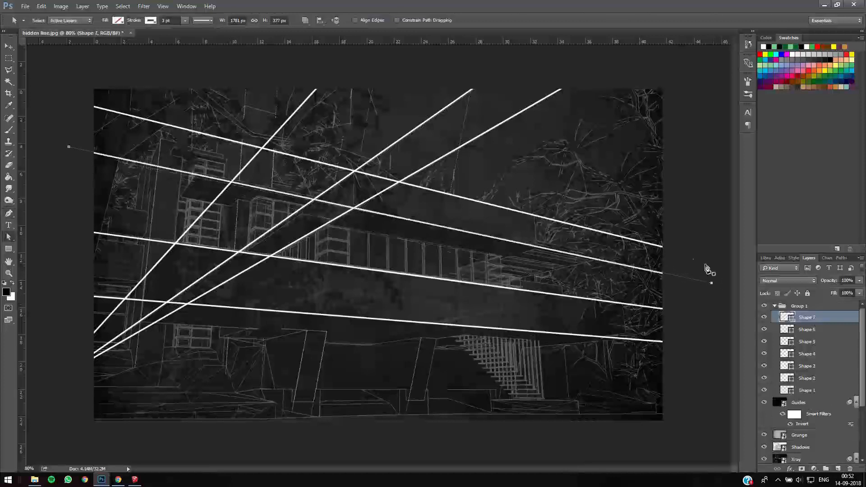
- Draw a steep white line about 1057 px high through the upper balcony's left corner and nudge its top anchor left onto the guide
{"action": "left_click", "coordinate": [378, 76]}
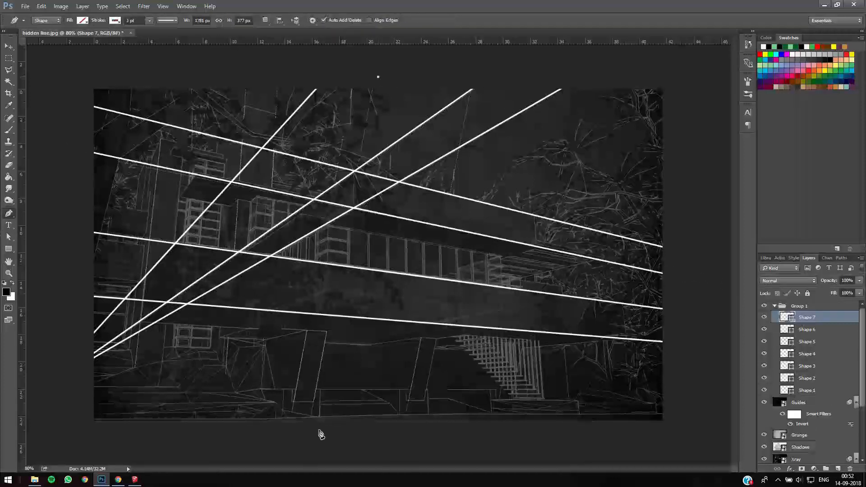
{"action": "left_click", "coordinate": [303, 456]}
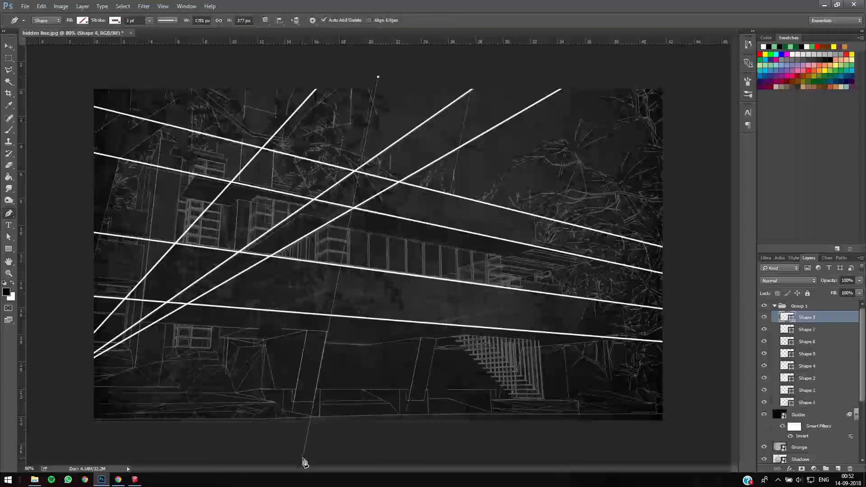
{"action": "left_click", "coordinate": [374, 75]}
{"action": "left_click", "coordinate": [386, 80]}
{"action": "key", "text": "p"}
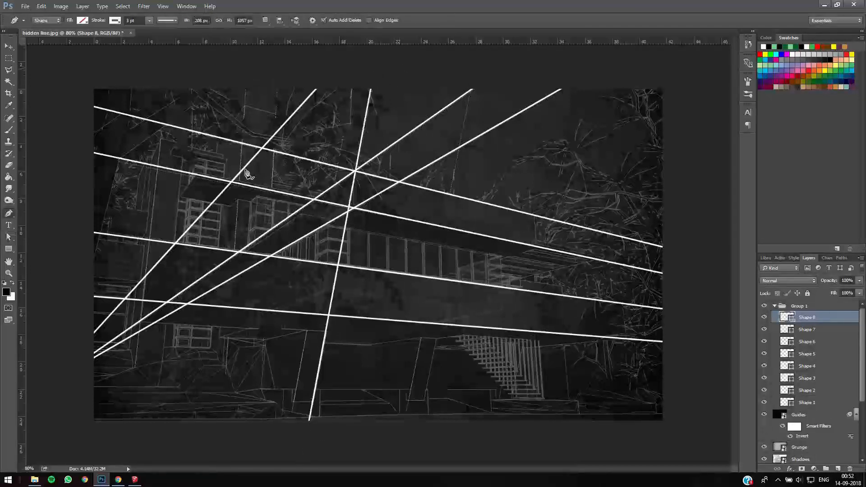
- Trace the leftmost near-vertical guide beside the left windows with a white line about 76 px wide and 1085 px high
{"action": "left_click", "coordinate": [247, 68]}
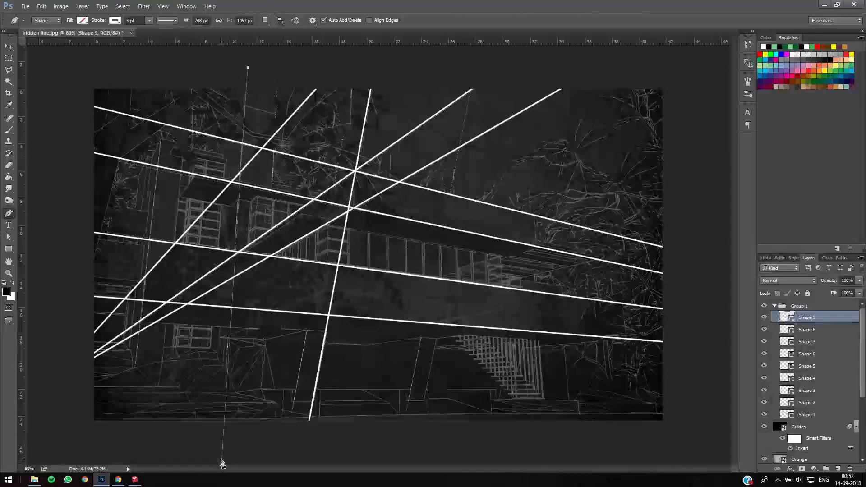
{"action": "left_click", "coordinate": [220, 459]}
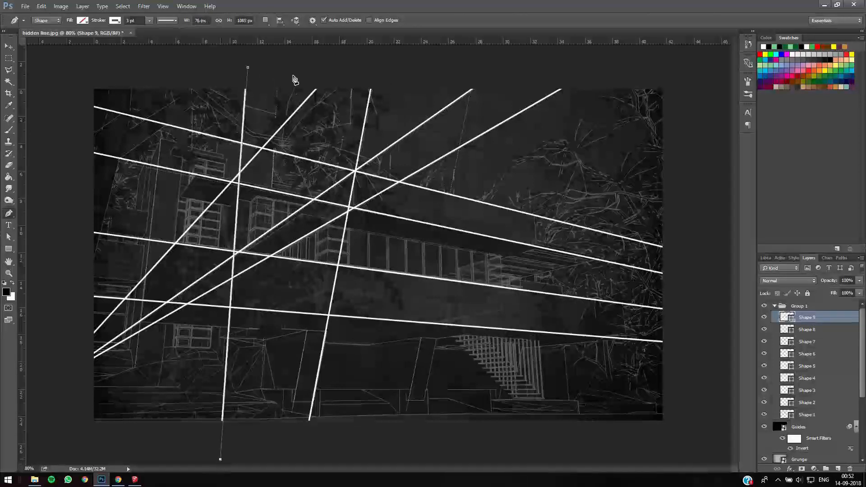
{"action": "key", "text": "a"}
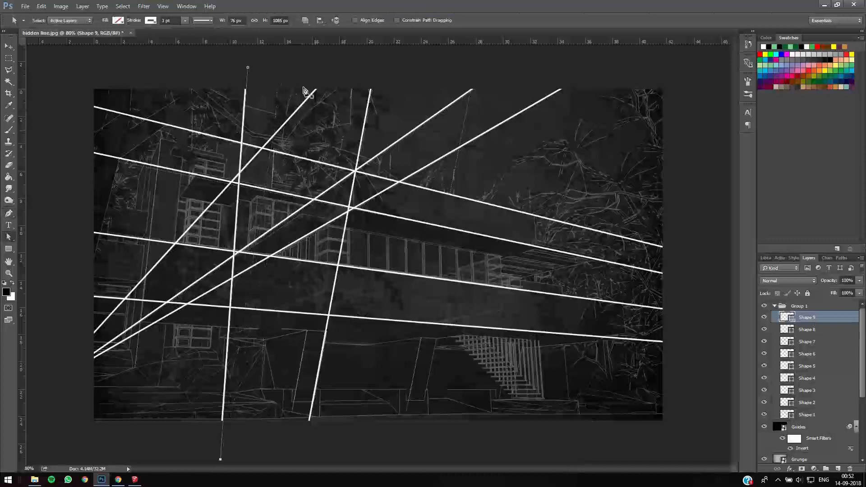
- Draw another near-vertical white line about 1067 px high just right of the previous one and shift it slightly right onto the guide
{"action": "key", "text": "p"}
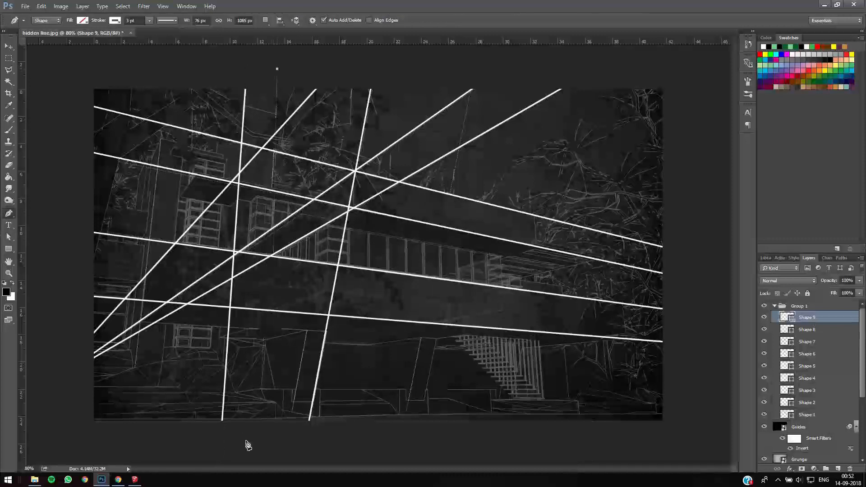
{"action": "left_click", "coordinate": [253, 454]}
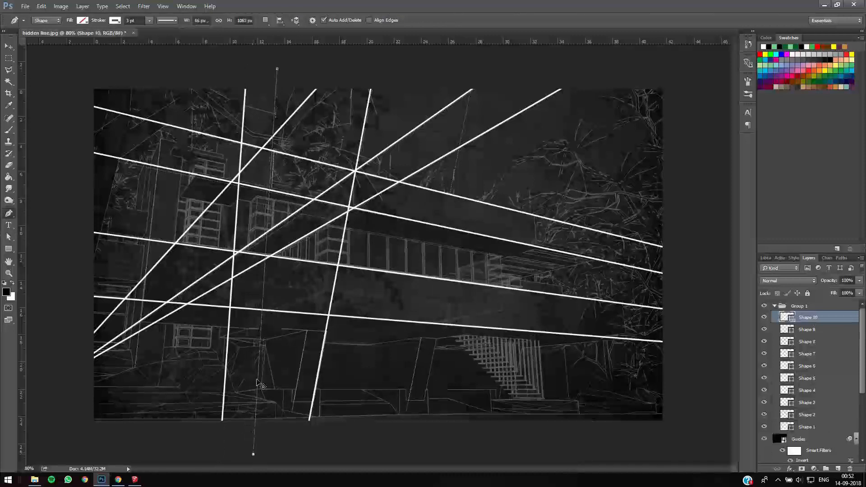
{"action": "key", "text": "v"}
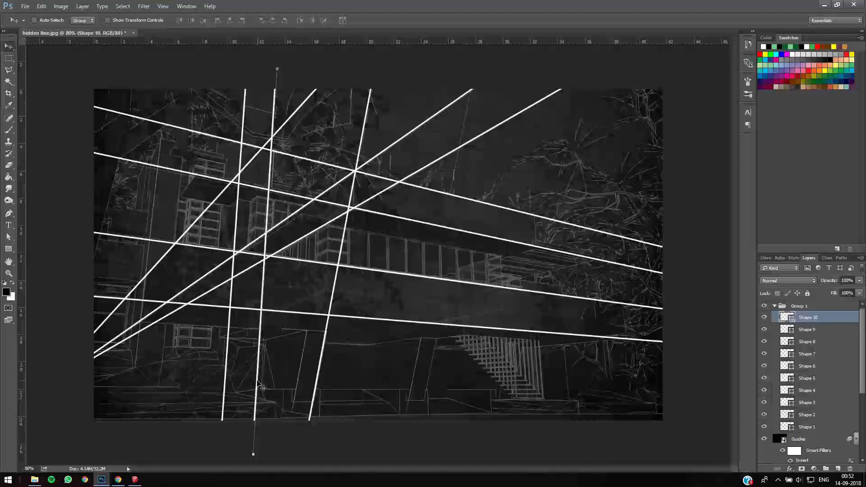
{"action": "left_click_drag", "start_coordinate": [263, 348], "coordinate": [267, 353]}
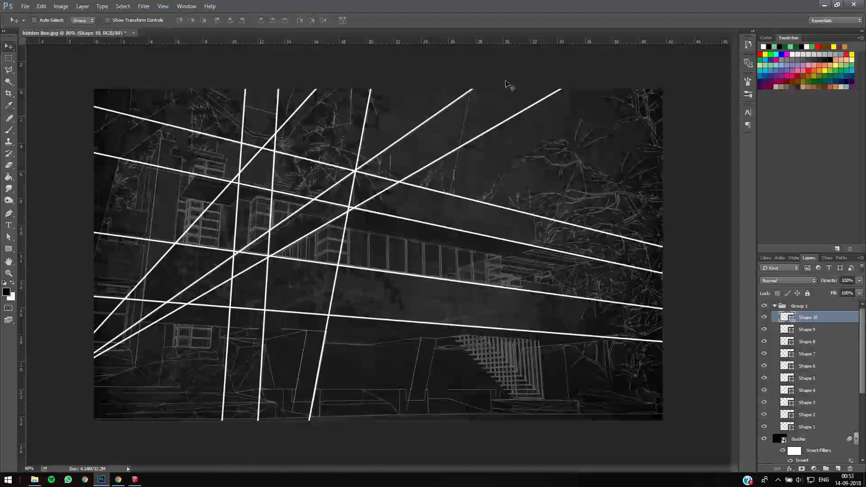
- Trace the steep guide crossing the middle of both balconies with a white line, adjusting its top anchor to about 212 by 1063 px
{"action": "key", "text": "p"}
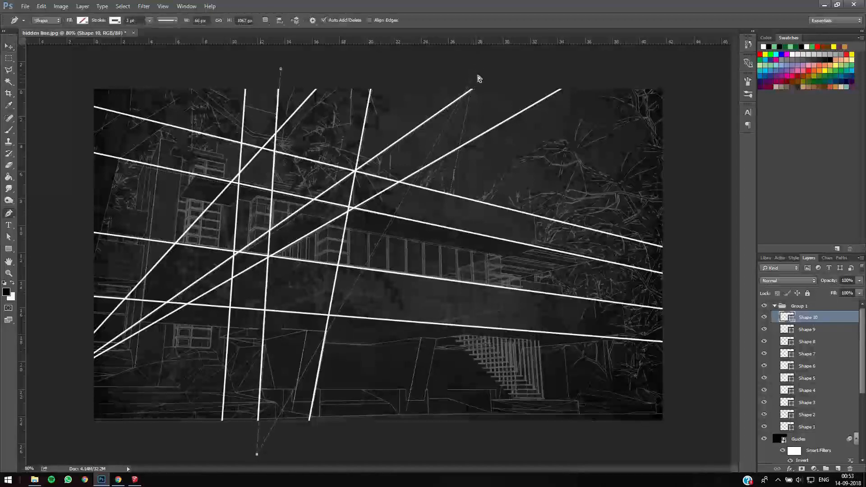
{"action": "left_click", "coordinate": [472, 71]}
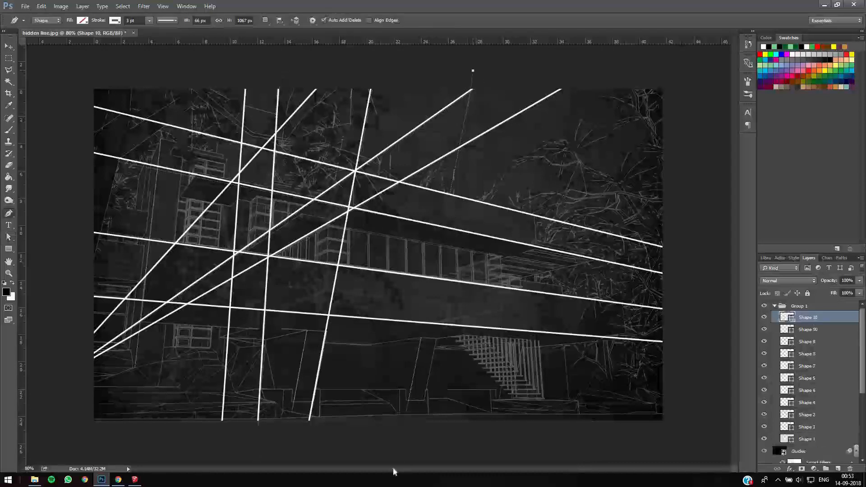
{"action": "left_click", "coordinate": [399, 453]}
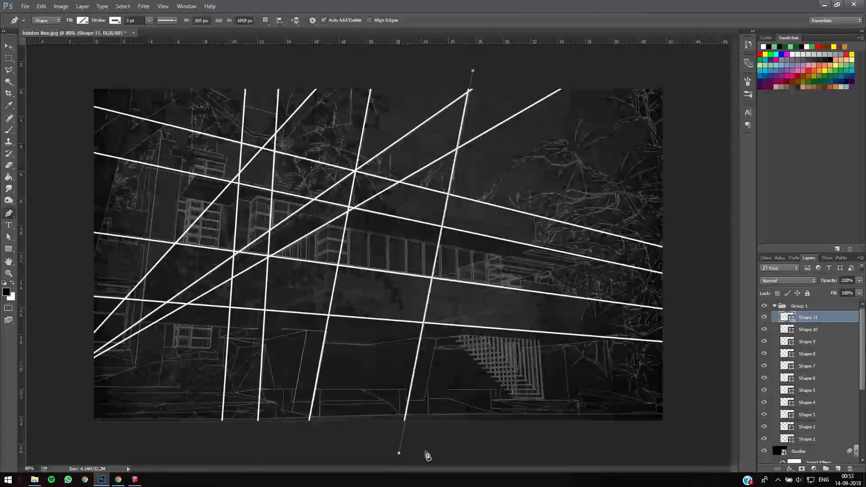
{"action": "key", "text": "a"}
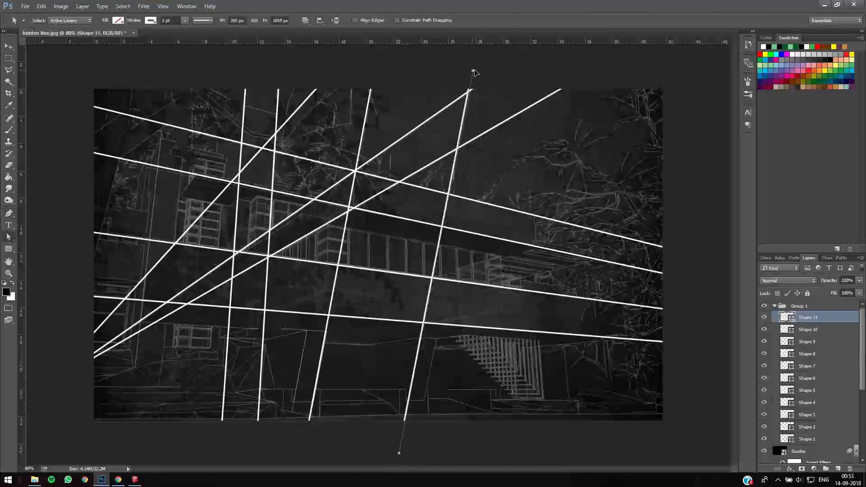
{"action": "left_click", "coordinate": [563, 136]}
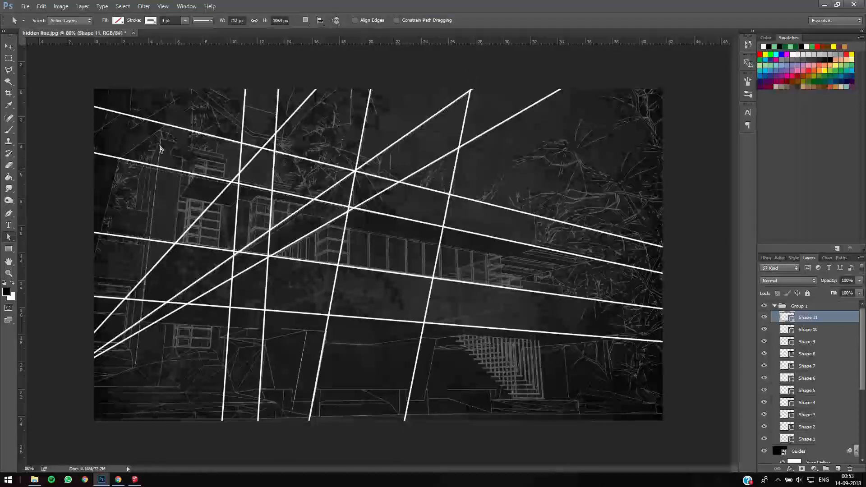
- Trace the leftmost steep guide with a straight white line about 125 px wide and 1027 px high
{"action": "key", "text": "p"}
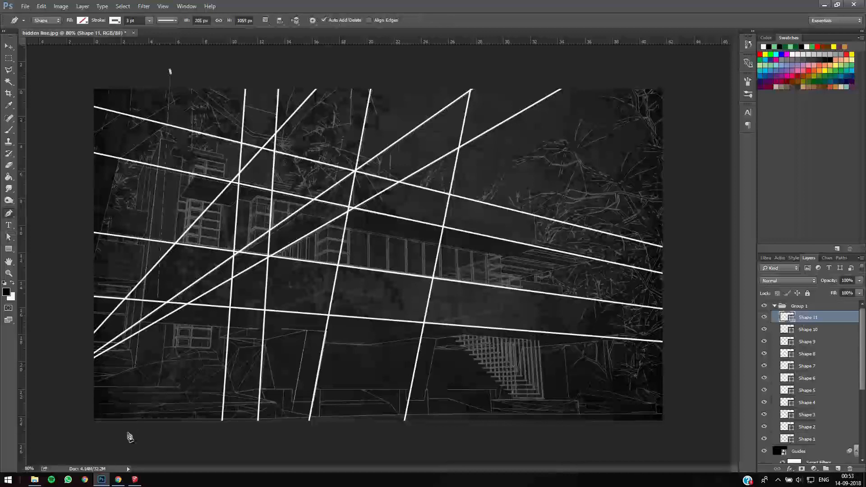
{"action": "left_click", "coordinate": [128, 443]}
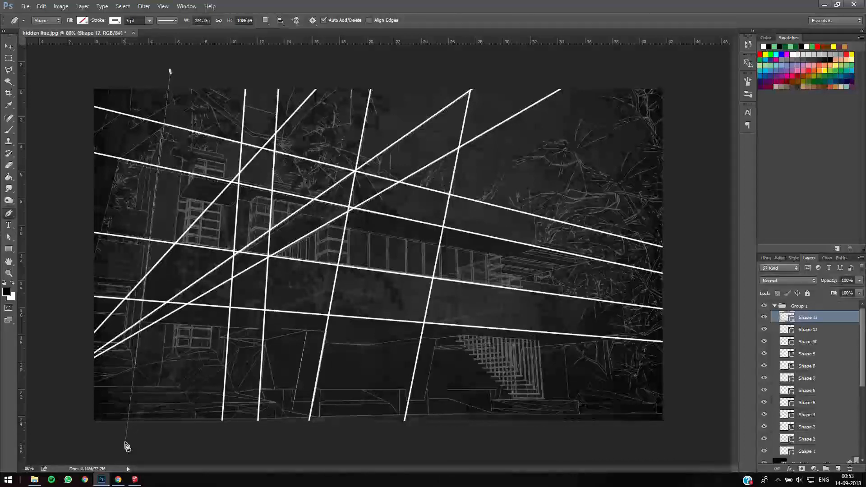
{"action": "key", "text": "a"}
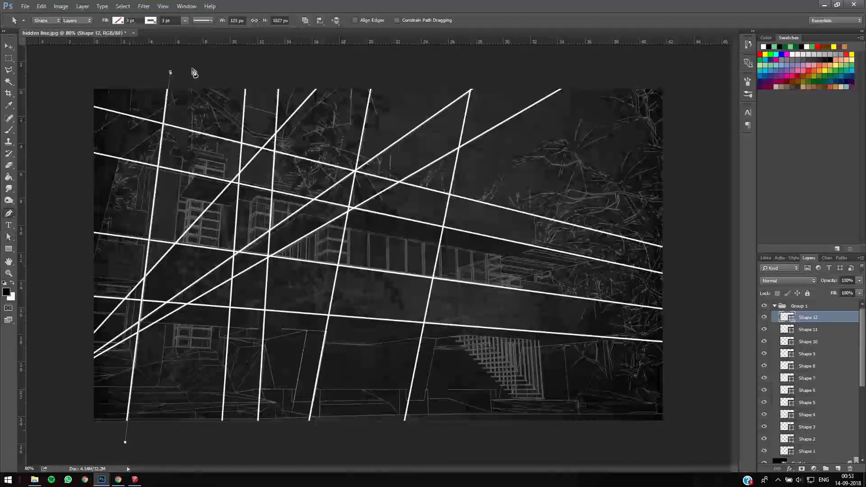
- Draw a steep white line about 114 px wide and 1068 px high along the guide at the left edge of the upper-left windows
{"action": "left_click", "coordinate": [202, 70], "text": "ctrl"}
{"action": "left_click", "coordinate": [194, 68]}
{"action": "left_click", "coordinate": [153, 455]}
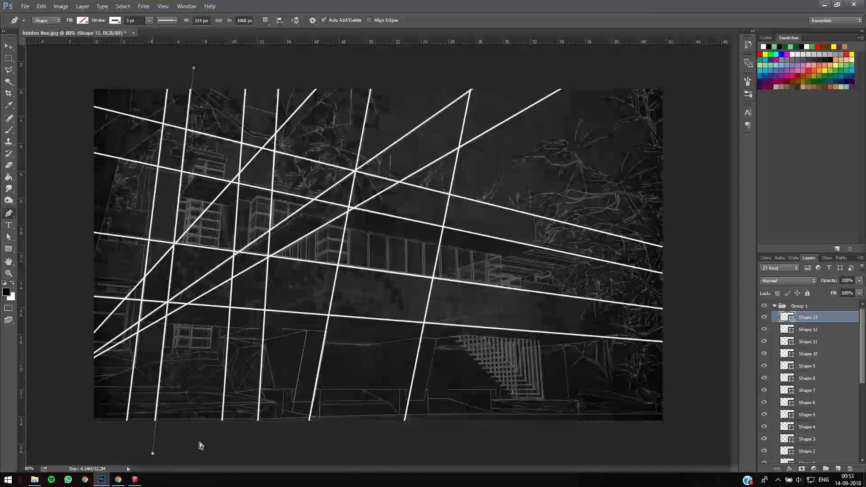
{"action": "key", "text": "a"}
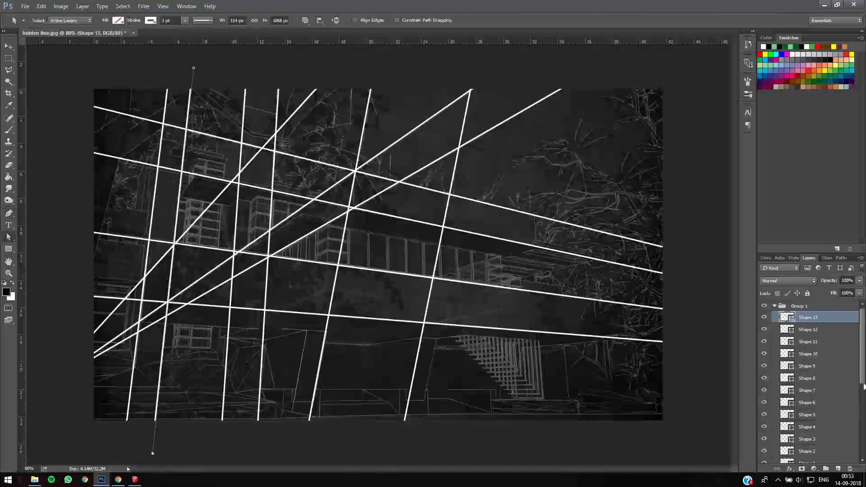
- Rename the group holding the traced lines as Sketch lines
{"action": "scroll", "coordinate": [856, 361], "scroll_direction": "down", "scroll_amount": 5}
{"action": "scroll", "coordinate": [807, 312], "scroll_direction": "up", "scroll_amount": 5}
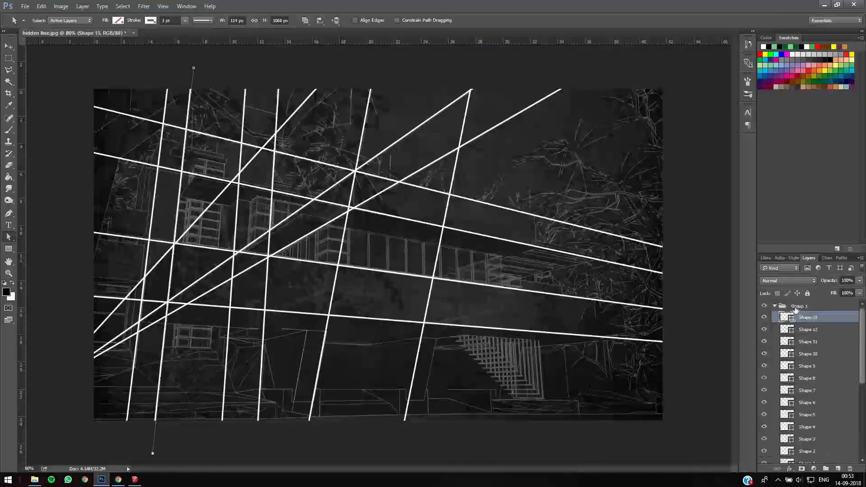
{"action": "double_click", "coordinate": [795, 307]}
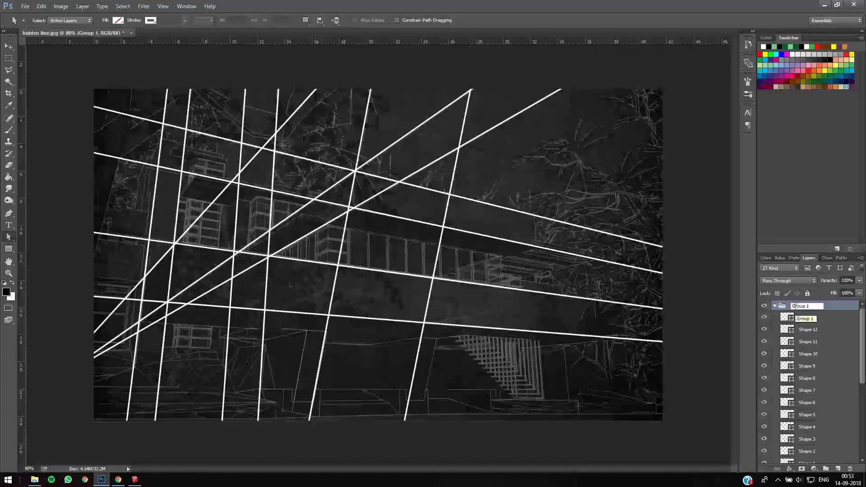
{"action": "type", "text": "Sketch lines"}
{"action": "left_click", "coordinate": [772, 312]}
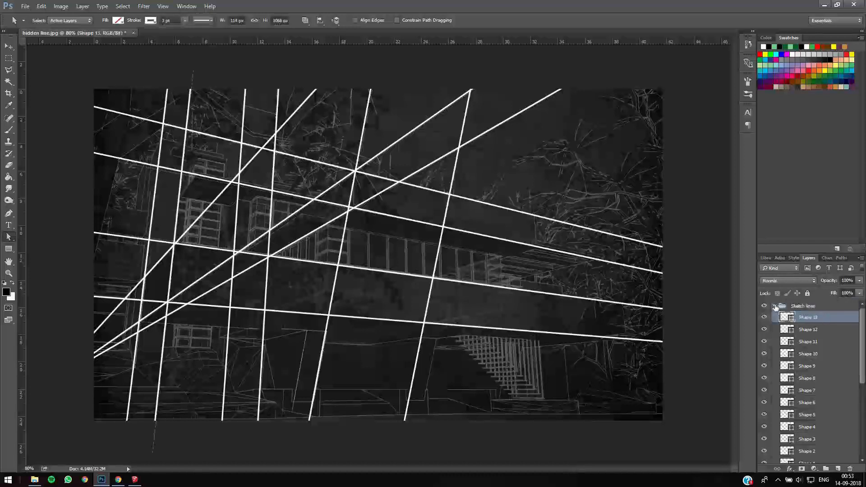
- Select all the line shapes in the Sketch lines group and set their stroke width to 2 pt
{"action": "left_click", "coordinate": [775, 306]}
{"action": "left_click", "coordinate": [775, 306]}
{"action": "left_click", "coordinate": [831, 318]}
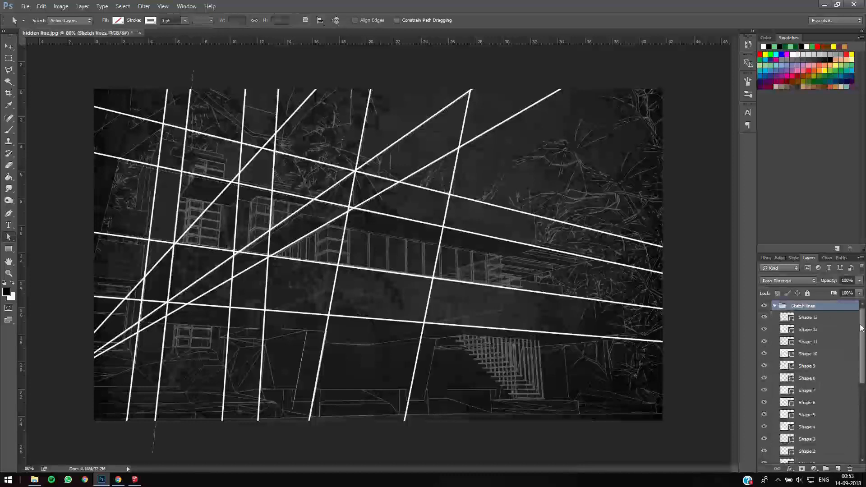
{"action": "left_click_drag", "start_coordinate": [862, 327], "coordinate": [864, 399]}
{"action": "scroll", "coordinate": [820, 383], "scroll_direction": "up", "scroll_amount": 5}
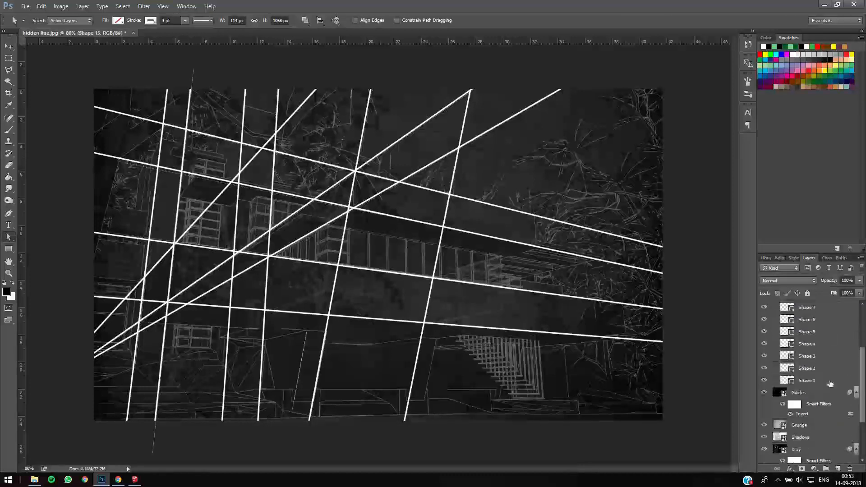
{"action": "left_click", "coordinate": [819, 382], "text": "shift"}
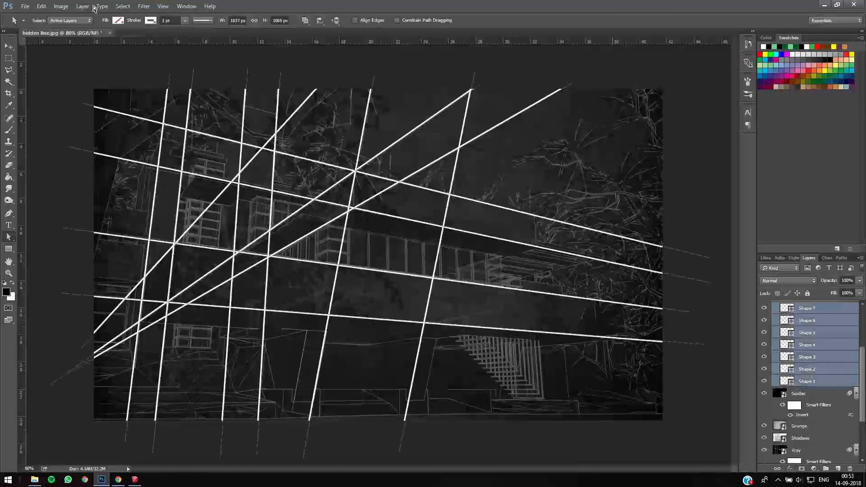
{"action": "left_click_drag", "start_coordinate": [172, 20], "coordinate": [133, 18]}
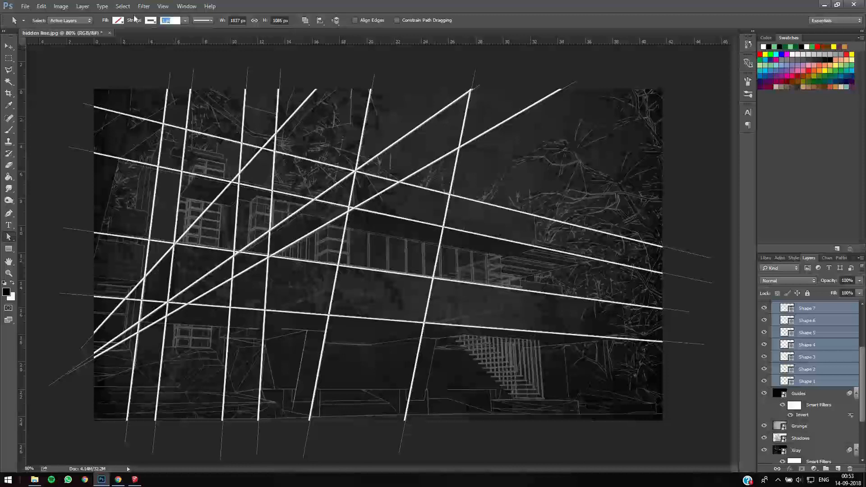
{"action": "type", "text": "2"}
{"action": "key", "text": "Return"}
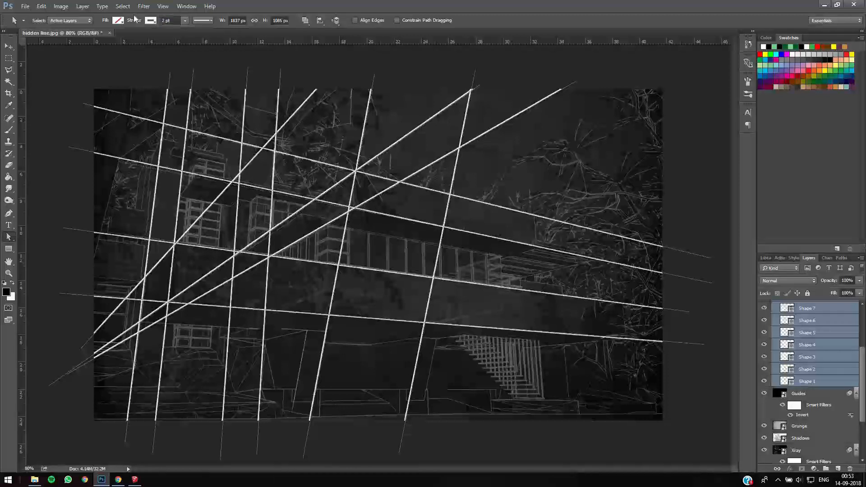
- Thin the stroke of all selected line shapes to 1.5 pt and deselect their paths
{"action": "key", "text": "Return"}
{"action": "type", "text": "1.5"}
{"action": "key", "text": "Return"}
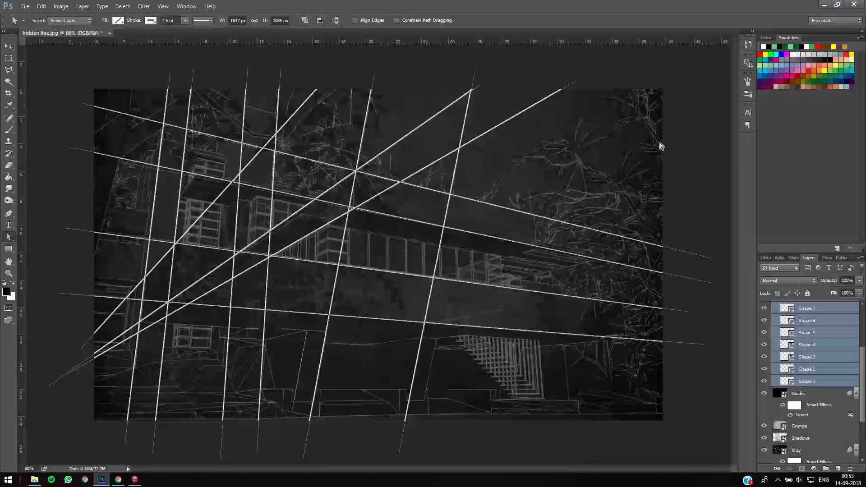
{"action": "left_click", "coordinate": [710, 169]}
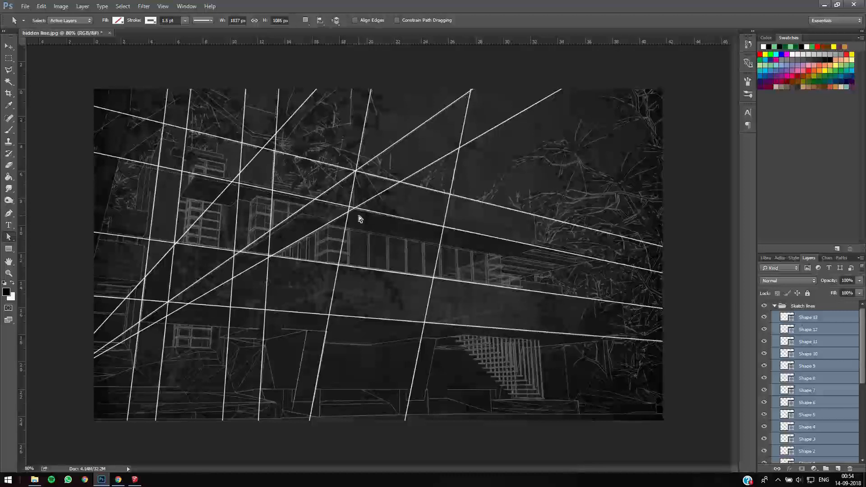
- Collapse the Sketch lines group and hide the Guides layer
{"action": "left_click", "coordinate": [775, 306]}
{"action": "left_click", "coordinate": [798, 319]}
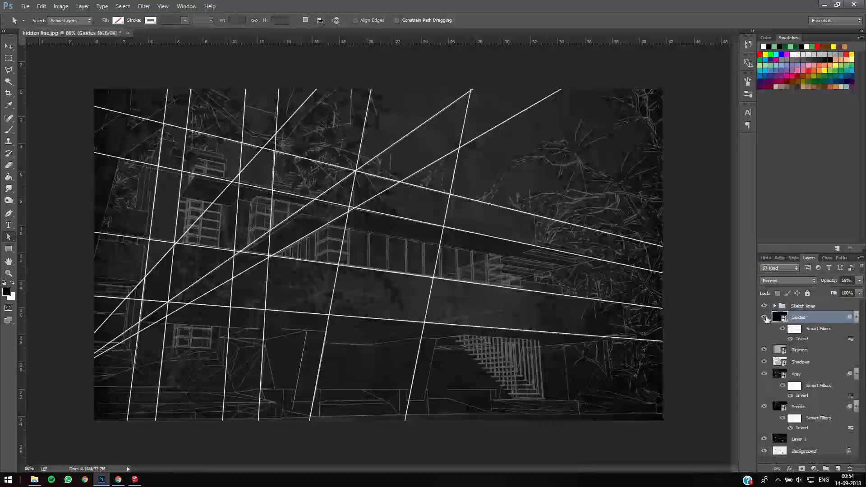
{"action": "left_click", "coordinate": [764, 317]}
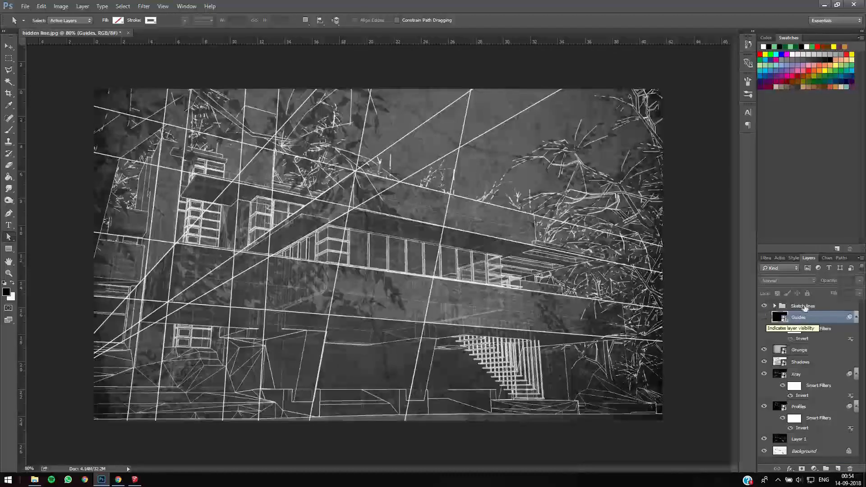
- Lower the Sketch lines group's opacity to 54% and add a layer mask to it
{"action": "left_click", "coordinate": [826, 306]}
{"action": "left_click", "coordinate": [831, 282]}
{"action": "left_click_drag", "start_coordinate": [828, 282], "coordinate": [812, 283]}
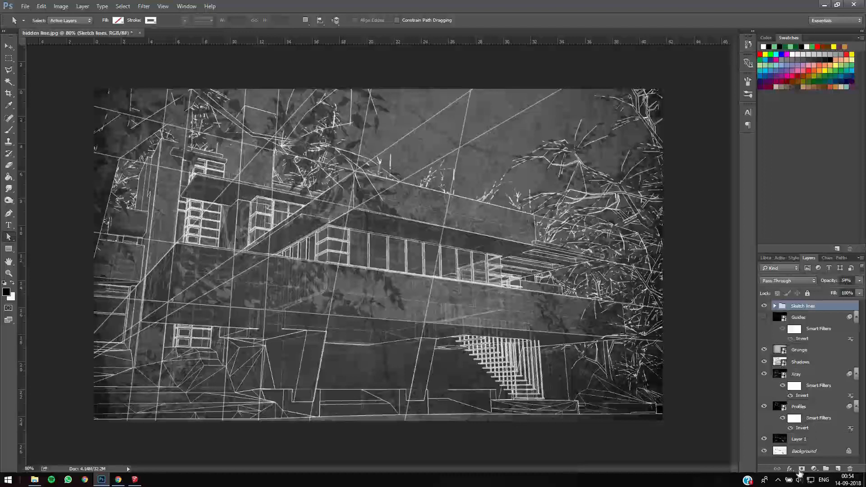
{"action": "left_click", "coordinate": [802, 469]}
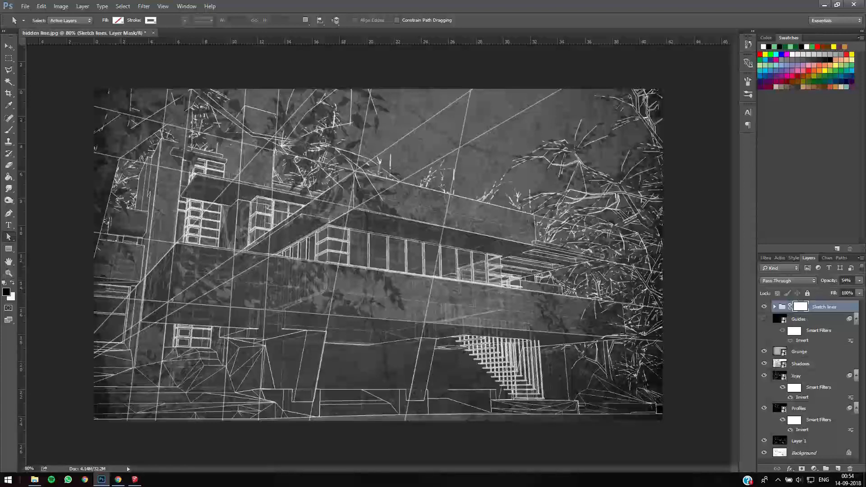
- Try hiding the sketch lines over the sky by painting black on the group's mask, and restore them with white
{"action": "key", "text": "b"}
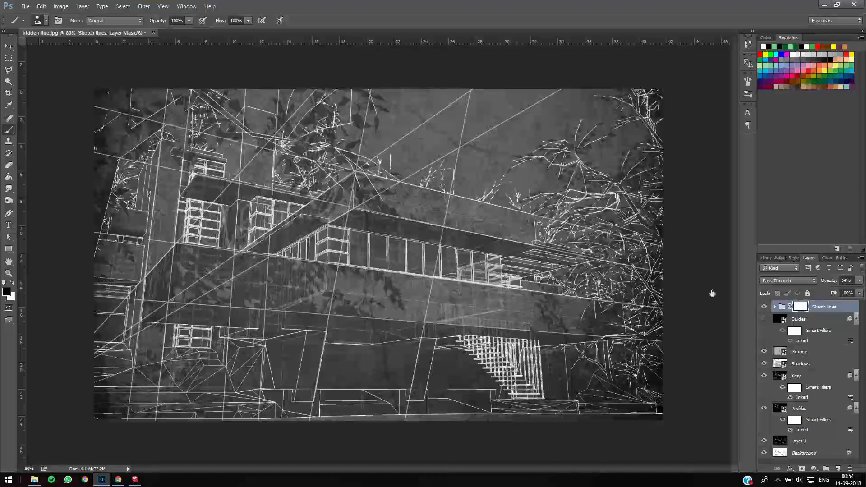
{"action": "left_click_drag", "start_coordinate": [542, 99], "coordinate": [534, 107]}
{"action": "mouse_move", "coordinate": [495, 127]}
{"action": "left_mouse_down"}
{"action": "mouse_move", "coordinate": [424, 182]}
{"action": "mouse_move", "coordinate": [451, 106]}
{"action": "left_mouse_up"}
{"action": "left_click_drag", "start_coordinate": [473, 216], "coordinate": [361, 175]}
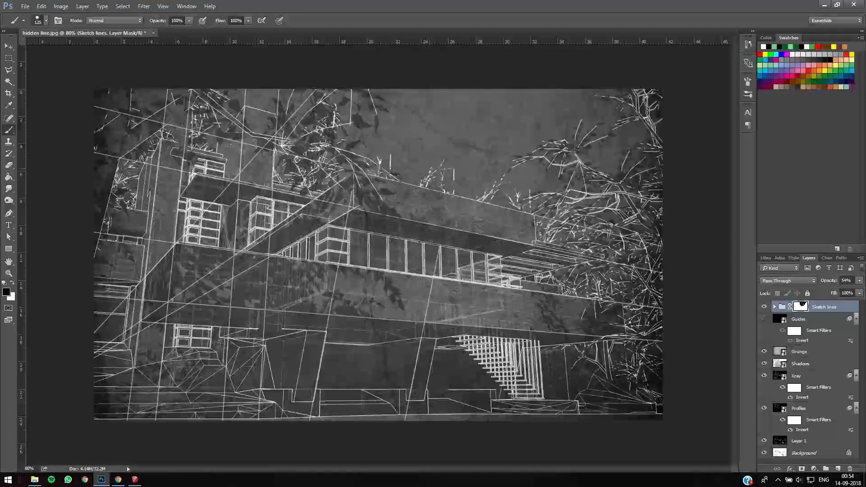
{"action": "key", "text": "x"}
{"action": "mouse_move", "coordinate": [529, 105]}
{"action": "left_mouse_down"}
{"action": "mouse_move", "coordinate": [384, 180]}
{"action": "mouse_move", "coordinate": [444, 131]}
{"action": "mouse_move", "coordinate": [485, 135]}
{"action": "left_mouse_up"}
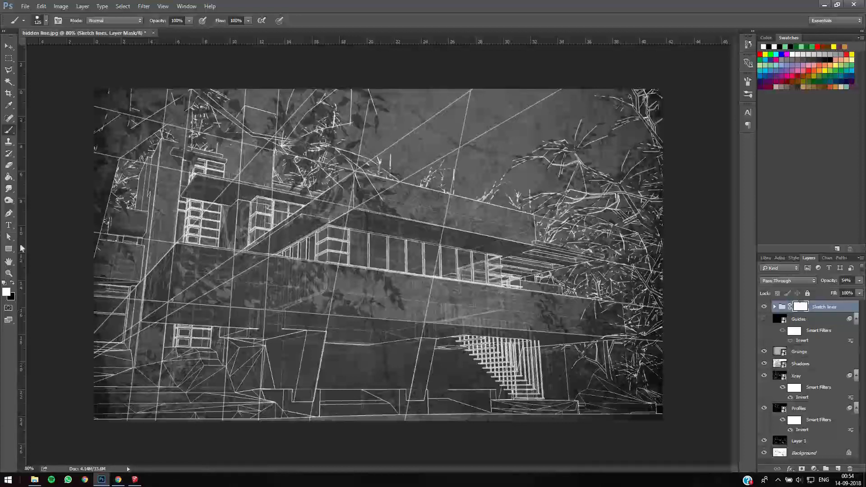
- Choose a soft round brush and set its opacity to 29%
{"action": "left_click", "coordinate": [46, 20]}
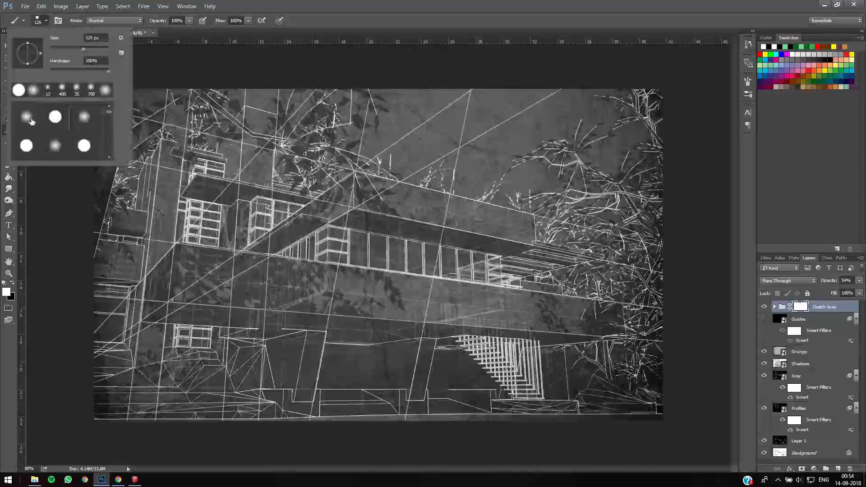
{"action": "left_click", "coordinate": [77, 282]}
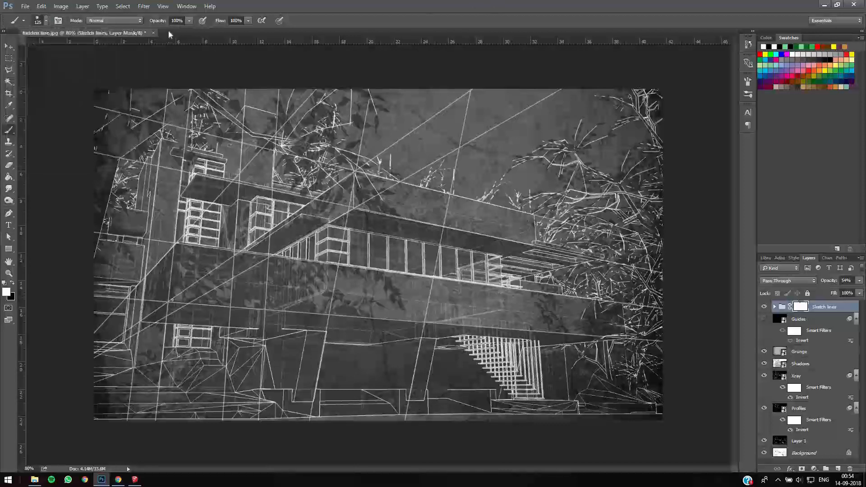
{"action": "left_click", "coordinate": [189, 21]}
{"action": "left_click_drag", "start_coordinate": [184, 31], "coordinate": [162, 37]}
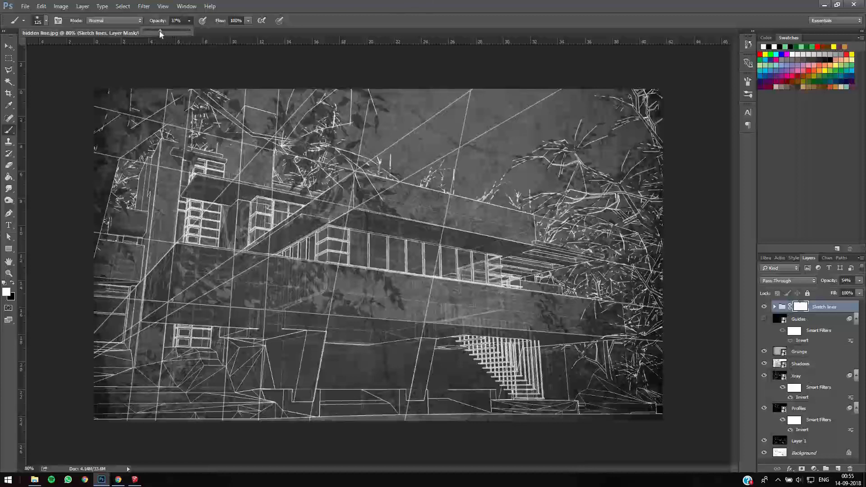
{"action": "left_click_drag", "start_coordinate": [160, 34], "coordinate": [157, 33]}
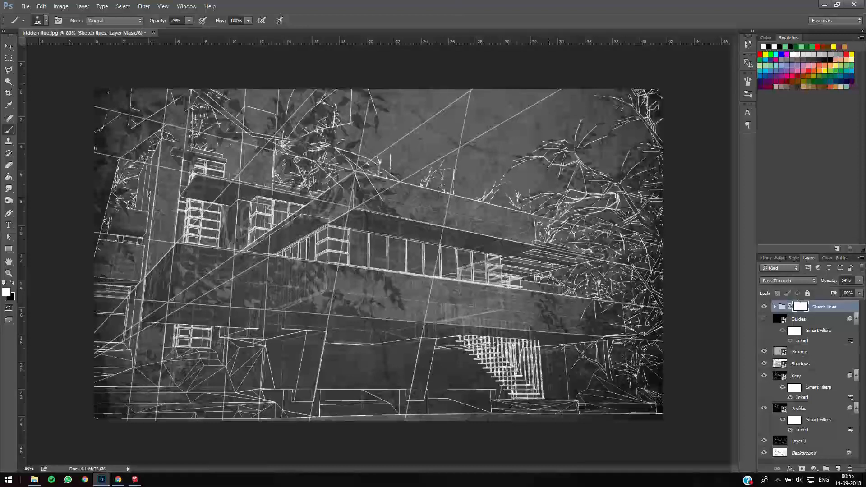
- Paint soft black on the Sketch lines mask to fade the line ends in the upper sky and the lower-left foreground
{"action": "key", "text": "x"}
{"action": "left_click_drag", "start_coordinate": [541, 75], "coordinate": [466, 78]}
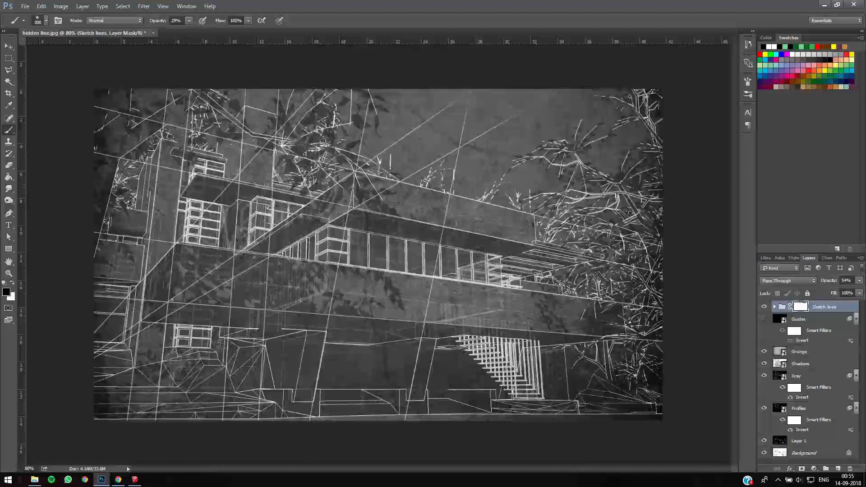
{"action": "left_click_drag", "start_coordinate": [311, 428], "coordinate": [196, 371]}
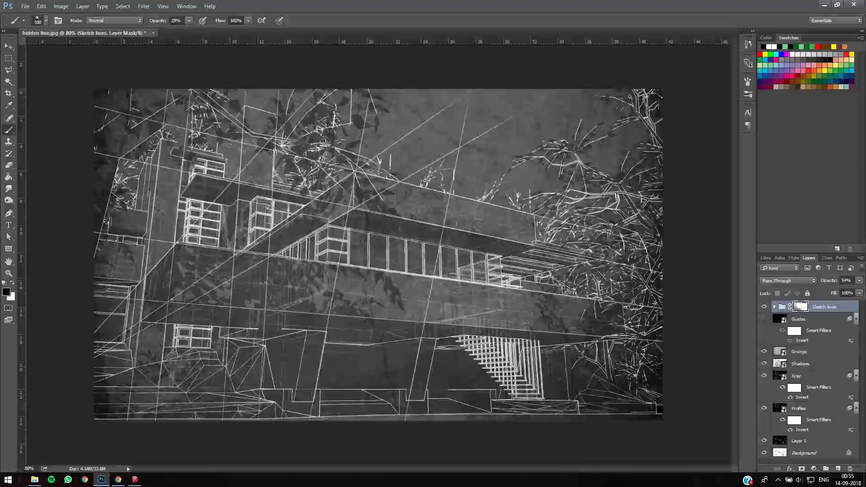
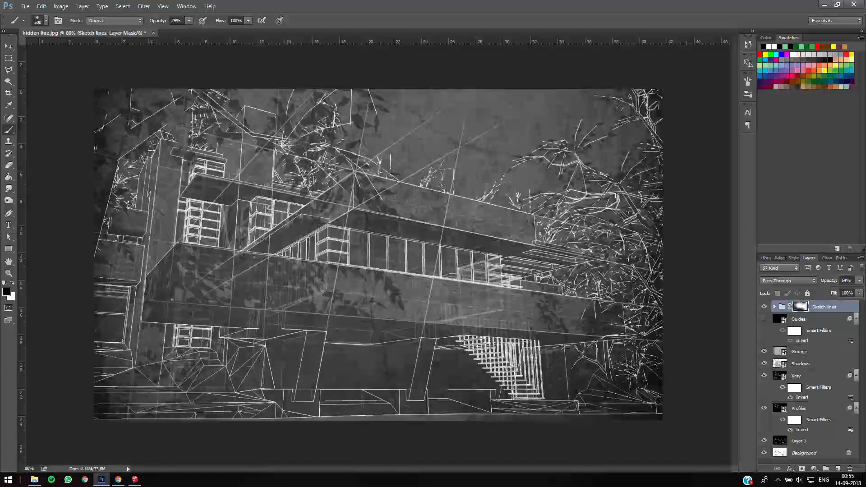
- Paint white on the Sketch lines mask to bring back part of the faded line ends in the sky
{"action": "key", "text": "x"}
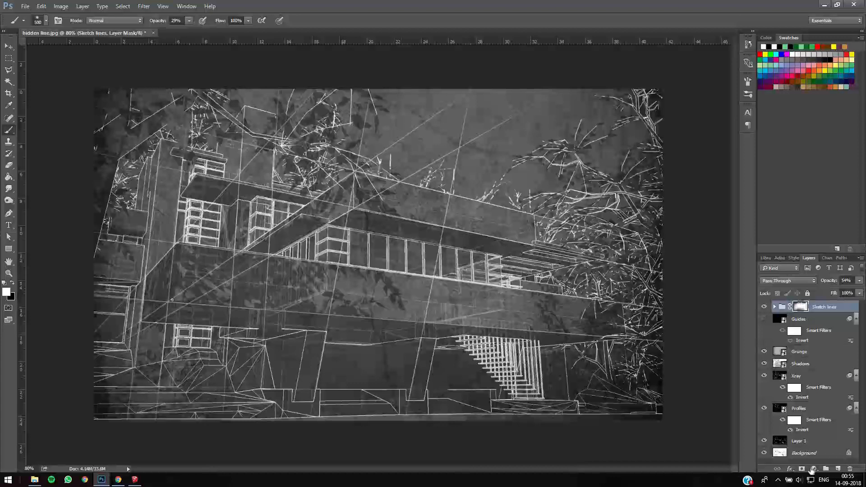
{"action": "key", "text": "x"}
- Duplicate the Grunge layer, lower the copy's opacity to 25%, and compare the image with and without it
{"action": "left_click", "coordinate": [799, 351]}
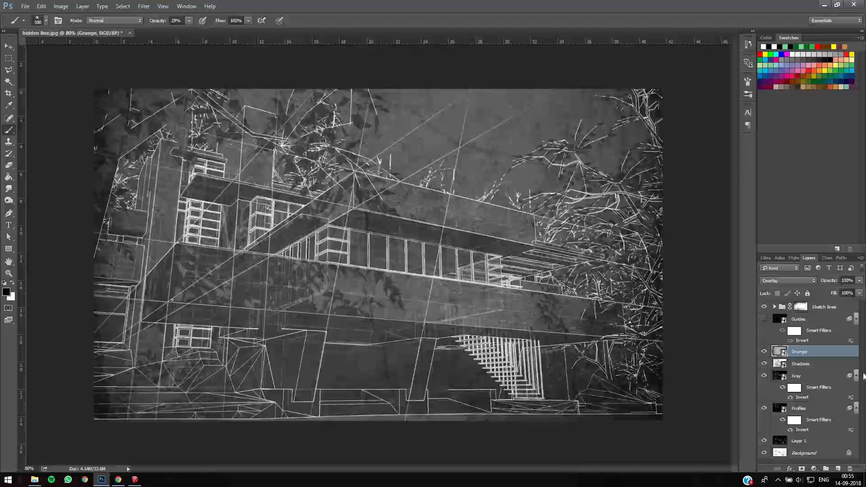
{"action": "key", "text": "ctrl+j"}
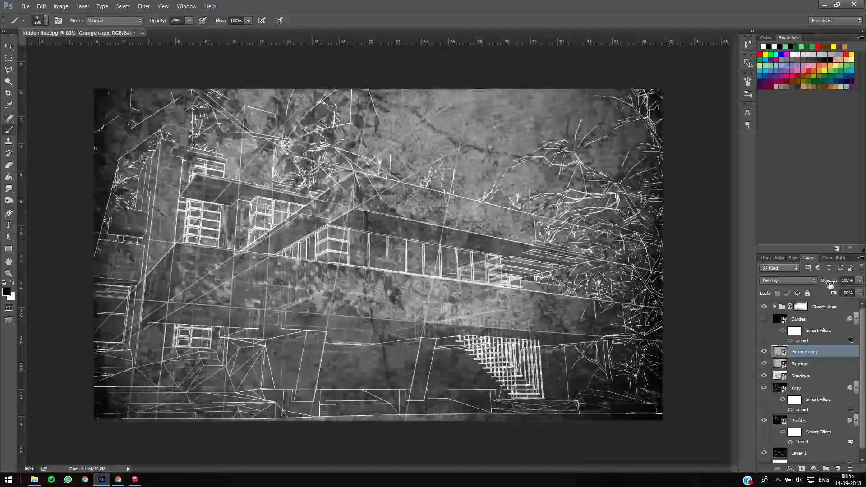
{"action": "left_click_drag", "start_coordinate": [814, 282], "coordinate": [797, 283]}
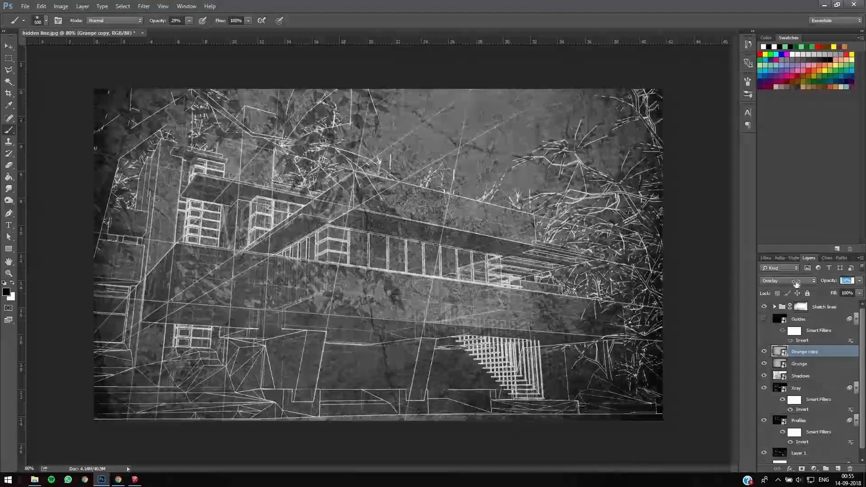
{"action": "type", "text": "25"}
{"action": "key", "text": "Return"}
{"action": "left_click", "coordinate": [764, 352]}
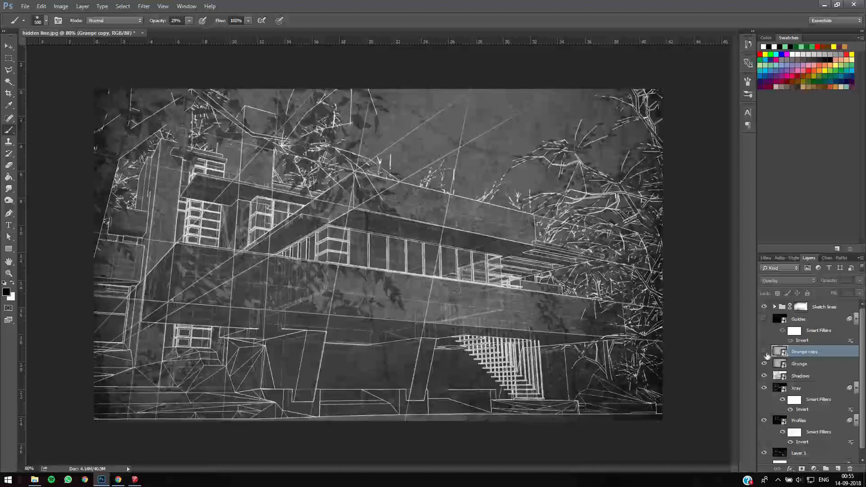
{"action": "left_click", "coordinate": [764, 352]}
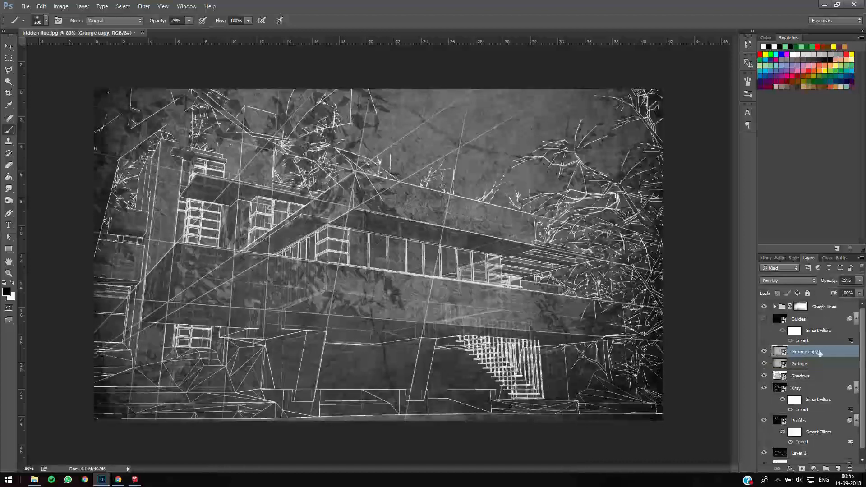
- Add a Levels adjustment layer above the Sketch lines group with midtones at 0.83 and the white input level at 237
{"action": "left_click", "coordinate": [801, 307]}
{"action": "left_click", "coordinate": [814, 468]}
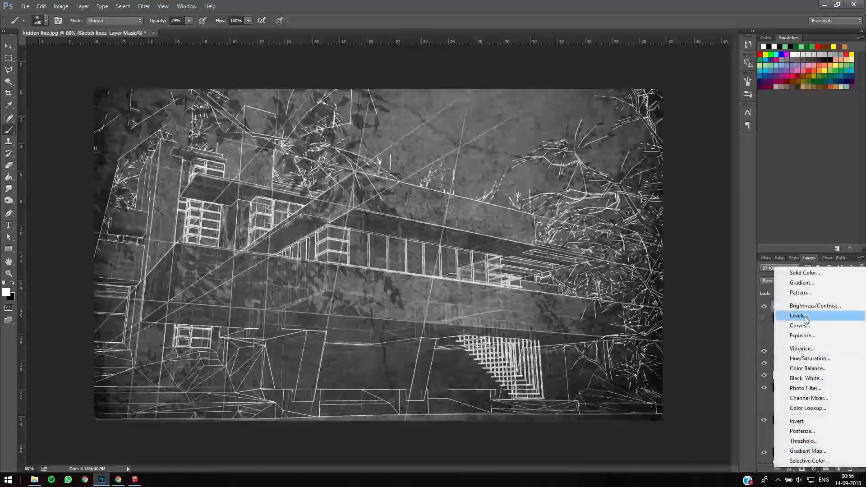
{"action": "left_click", "coordinate": [805, 317]}
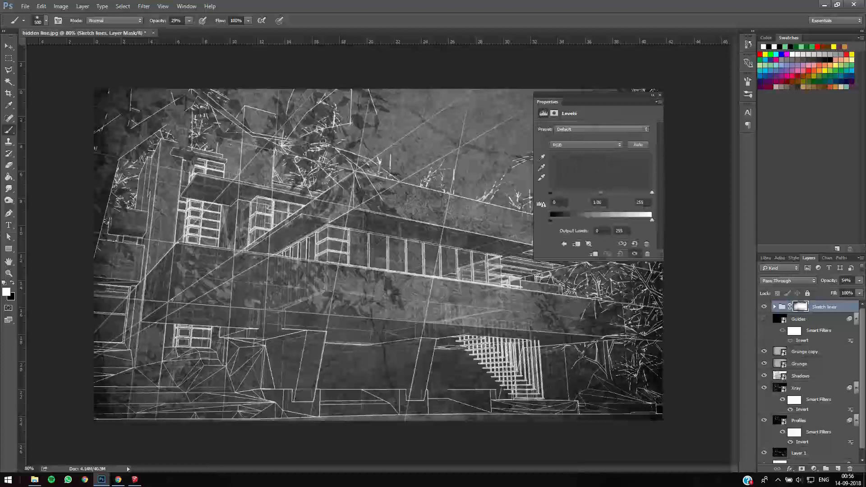
{"action": "left_click_drag", "start_coordinate": [598, 198], "coordinate": [606, 195]}
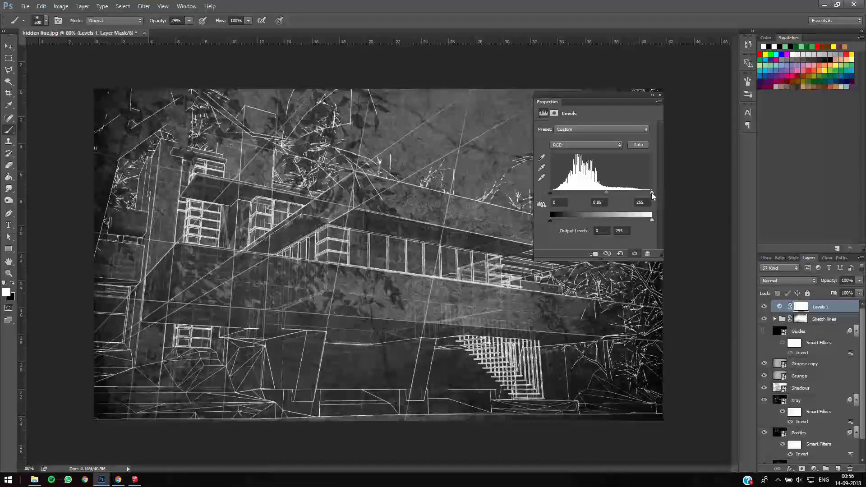
{"action": "left_click_drag", "start_coordinate": [648, 196], "coordinate": [603, 192]}
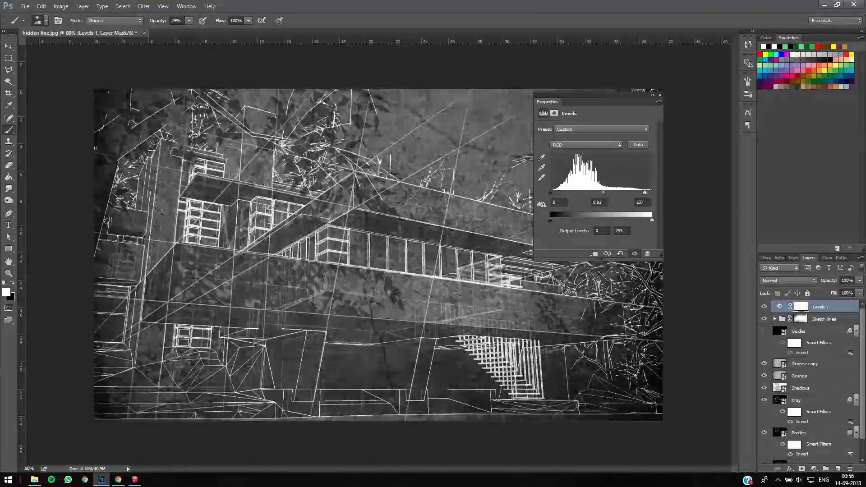
{"action": "left_click", "coordinate": [659, 95]}
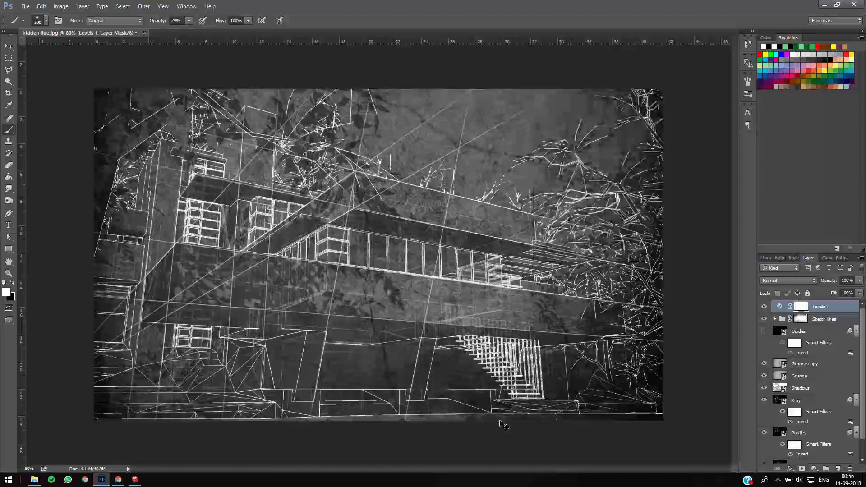
{"action": "key", "text": "v"}
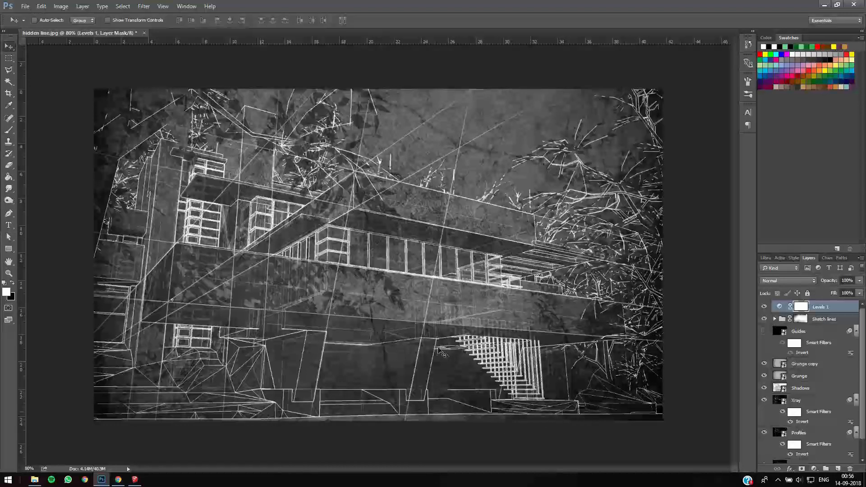
- Switch to Chrome and run a Google image search for "people silhouette png" in a new tab
{"action": "left_click", "coordinate": [118, 480]}
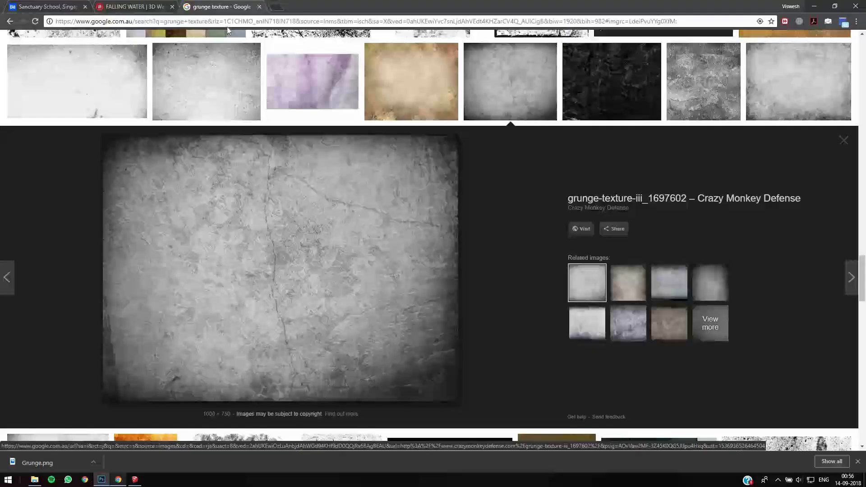
{"action": "left_click", "coordinate": [276, 8]}
{"action": "type", "text": "peol"}
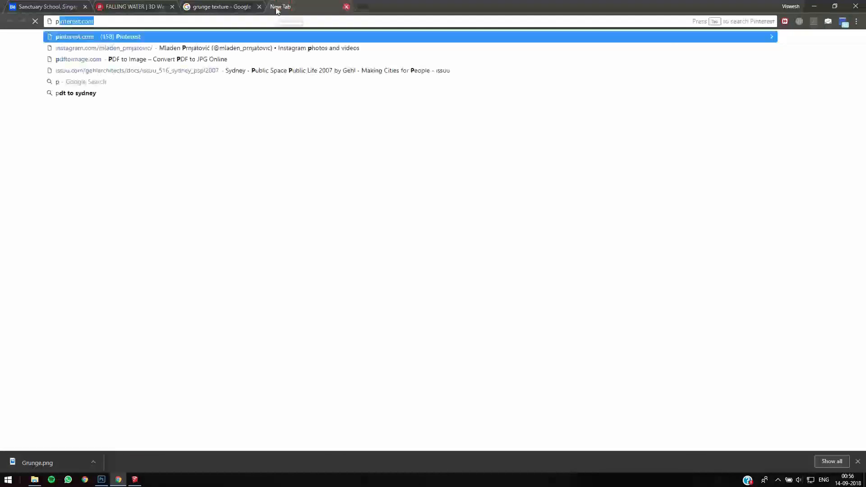
{"action": "key", "text": "Down"}
{"action": "type", "text": "sil"}
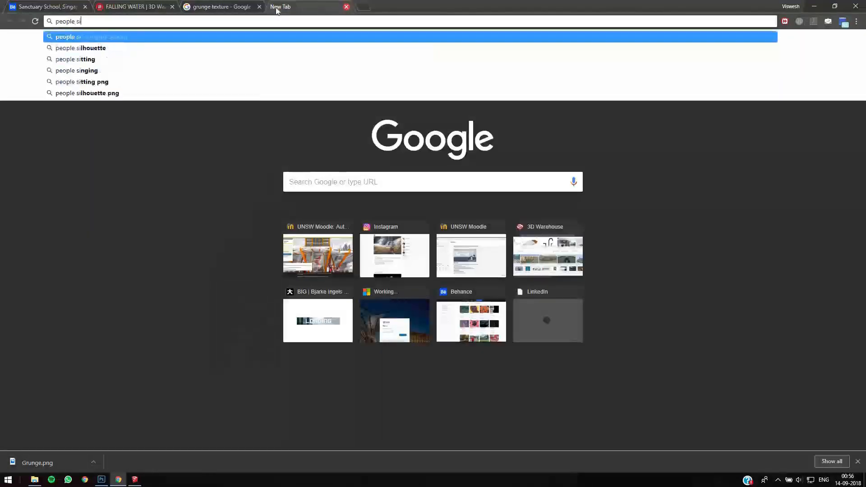
{"action": "key", "text": "Down"}
{"action": "key", "text": "Down"}
{"action": "key", "text": "Return"}
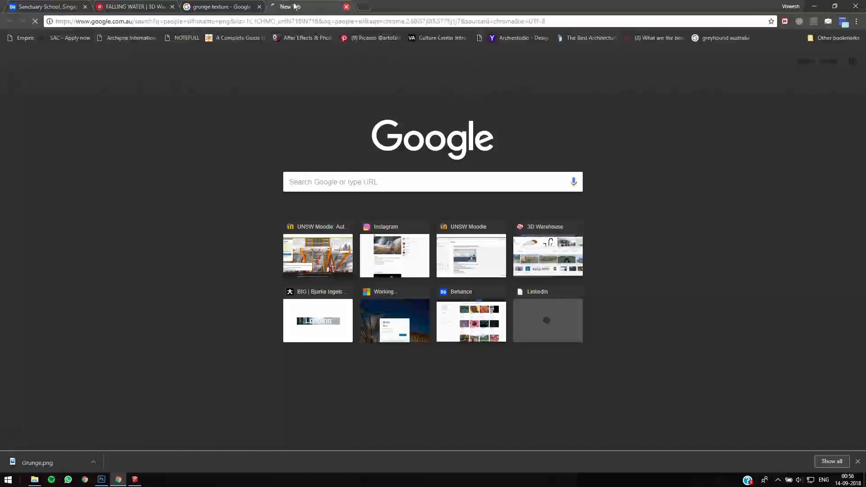
{"action": "left_click", "coordinate": [107, 75]}
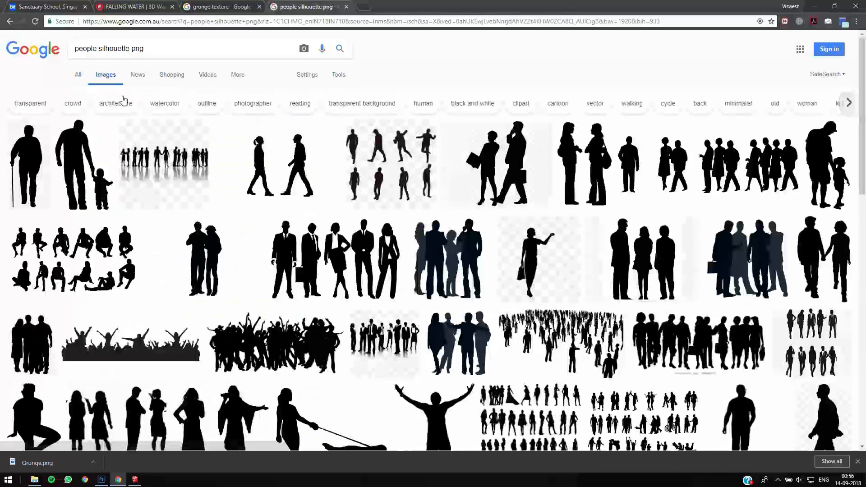
- Browse the silhouette images, and change the image search to "people silhouette"
{"action": "left_click", "coordinate": [147, 52]}
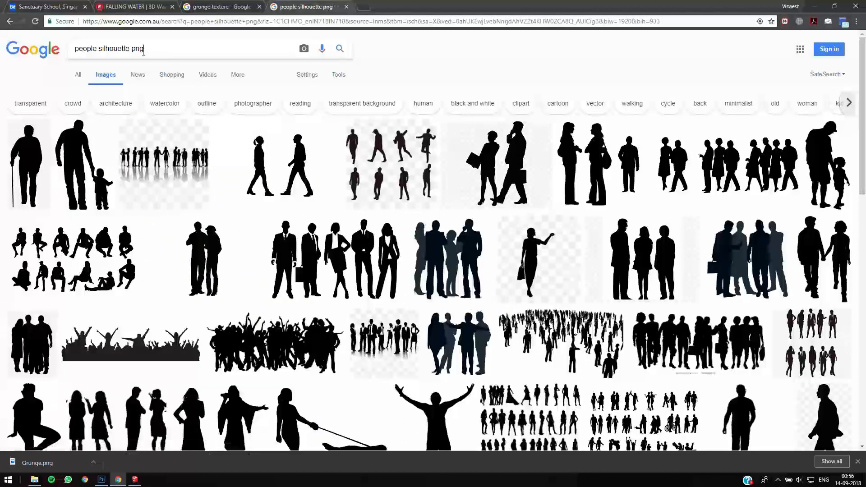
{"action": "scroll", "coordinate": [471, 178], "scroll_direction": "down", "scroll_amount": 2}
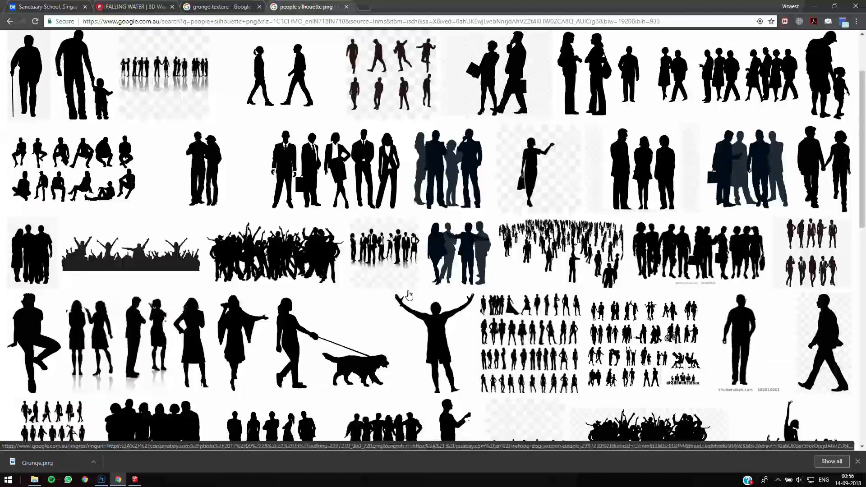
{"action": "scroll", "coordinate": [727, 294], "scroll_direction": "down", "scroll_amount": 3}
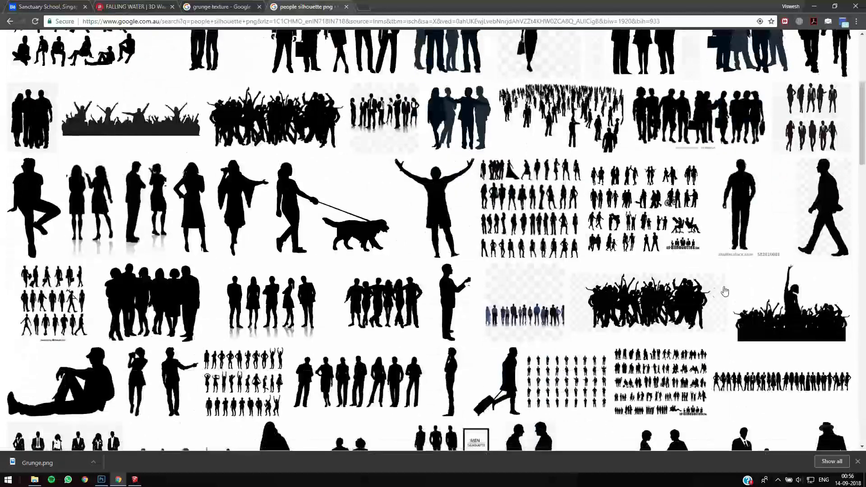
{"action": "scroll", "coordinate": [283, 277], "scroll_direction": "down", "scroll_amount": 4}
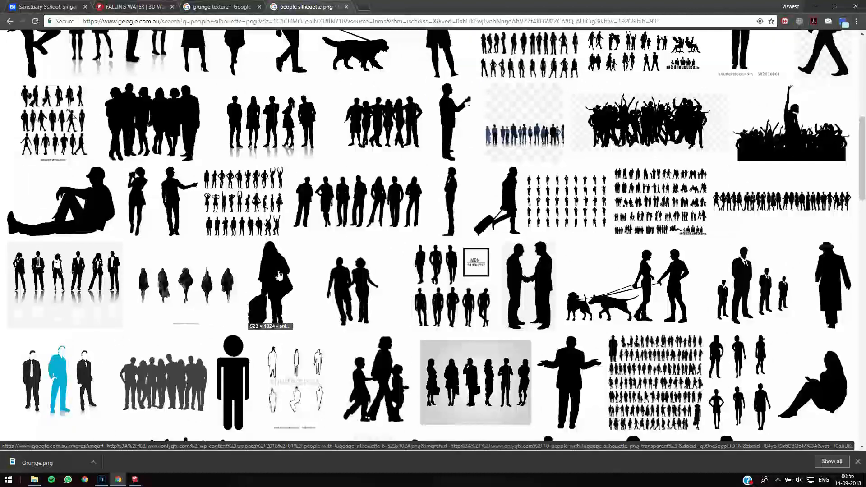
{"action": "scroll", "coordinate": [271, 270], "scroll_direction": "up", "scroll_amount": 5}
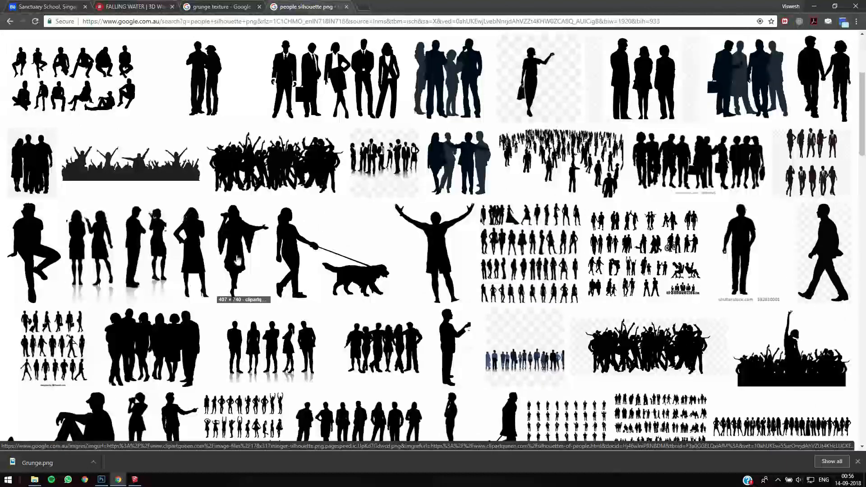
{"action": "scroll", "coordinate": [237, 260], "scroll_direction": "up", "scroll_amount": 4}
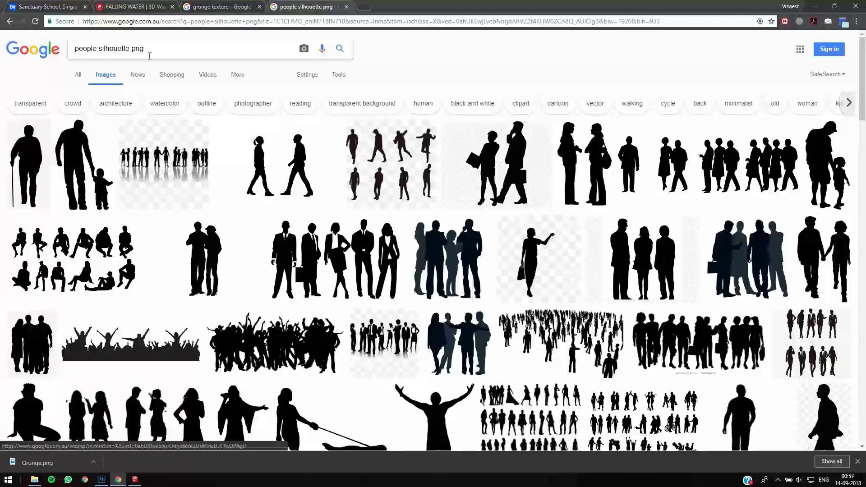
{"action": "left_click_drag", "start_coordinate": [146, 50], "coordinate": [132, 51]}
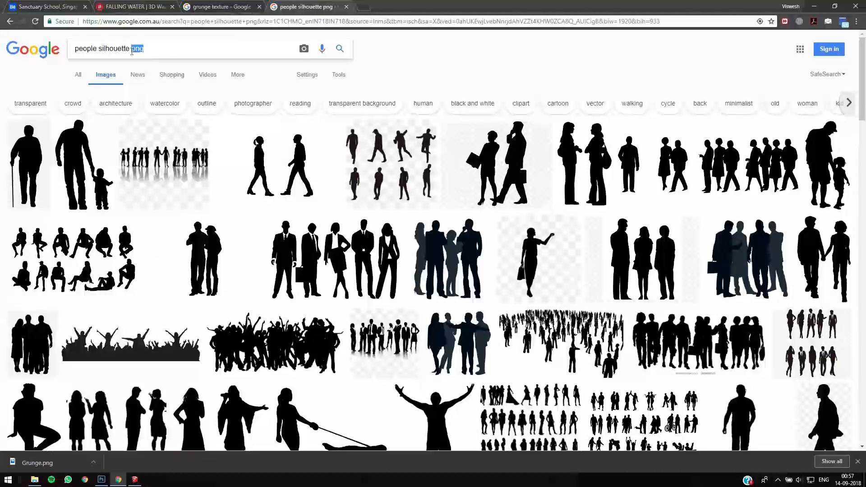
{"action": "key", "text": "BackSpace"}
{"action": "key", "text": "Return"}
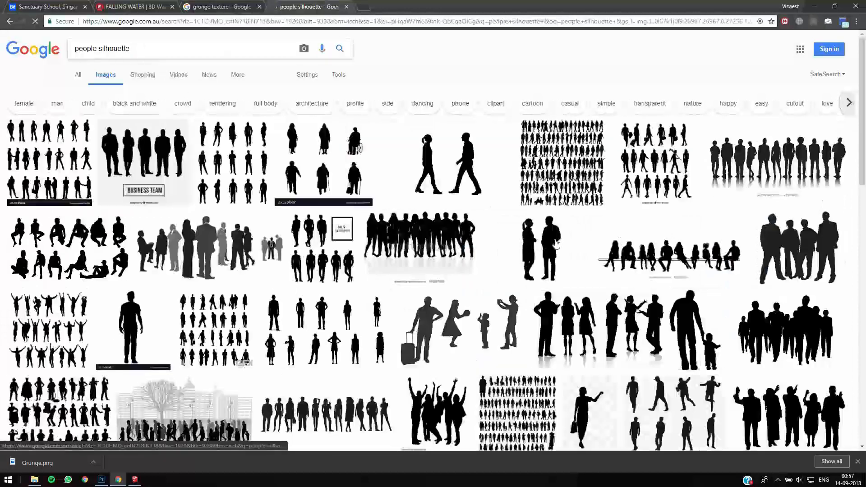
- Copy the VectorStock image of the standing man silhouette and paste it into the Photoshop document
{"action": "left_click", "coordinate": [135, 325]}
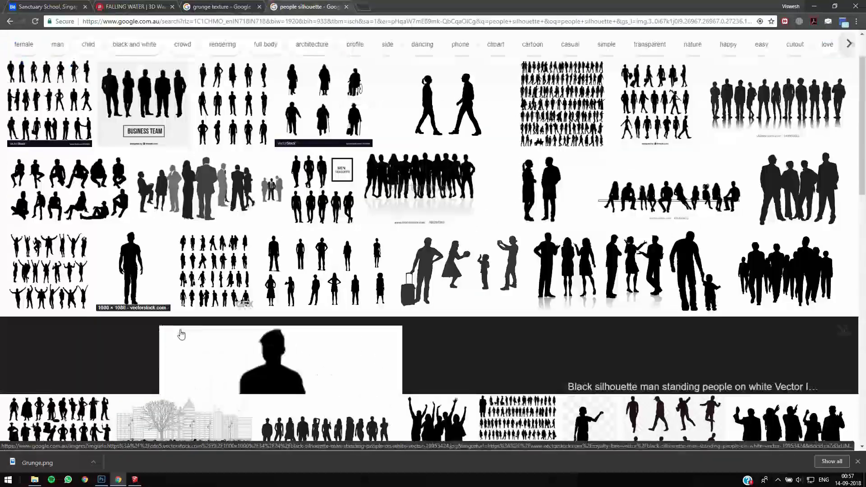
{"action": "right_click", "coordinate": [287, 251]}
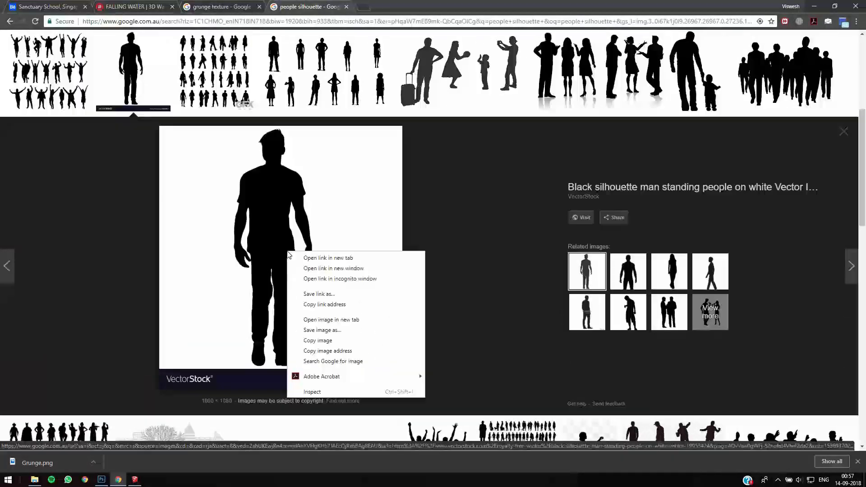
{"action": "left_click", "coordinate": [341, 342]}
{"action": "key", "text": "alt+Tab"}
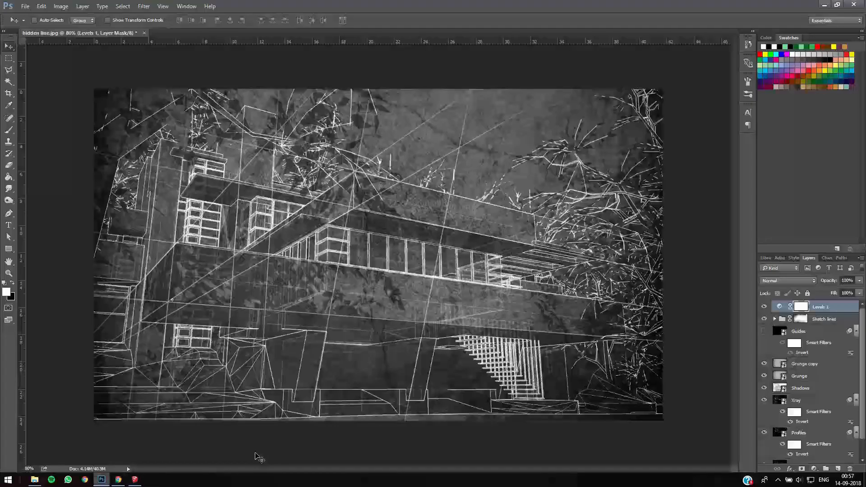
{"action": "key", "text": "ctrl+v"}
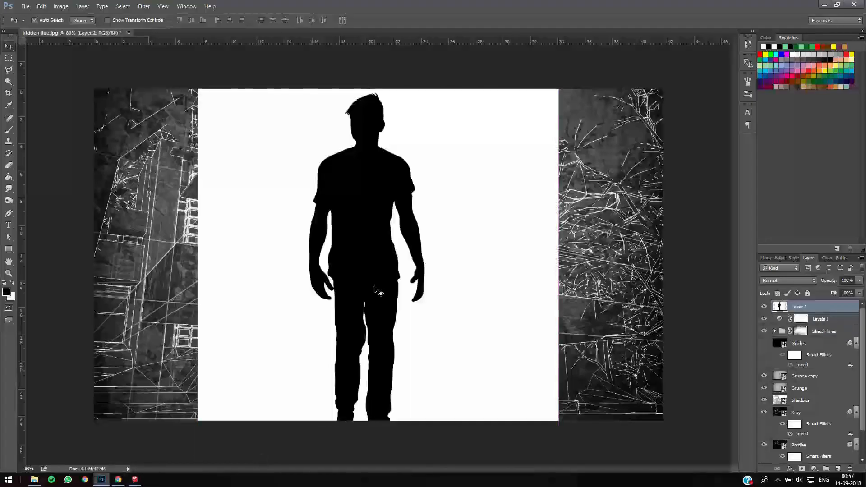
- Scale the pasted silhouette image down until the whole figure and its banner fit inside the canvas
{"action": "key", "text": "ctrl+t"}
{"action": "key", "text": "ctrl+0"}
{"action": "left_click_drag", "start_coordinate": [475, 389], "coordinate": [400, 294], "text": "shift"}
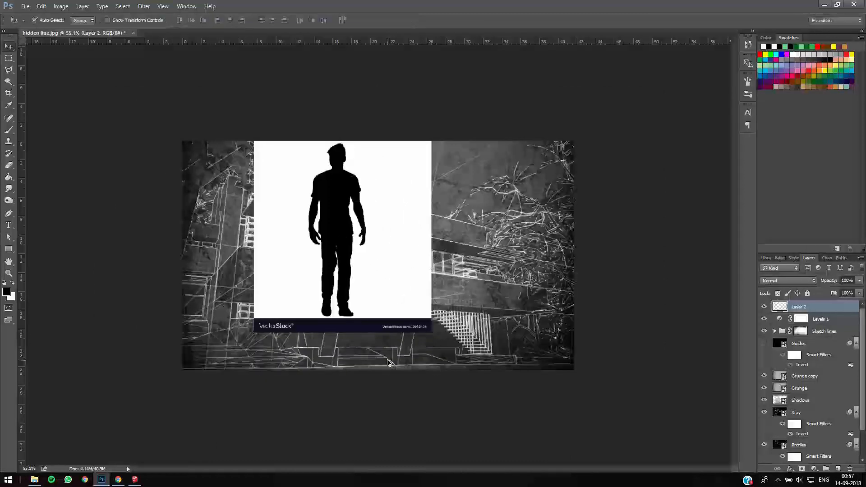
{"action": "key", "text": "Return"}
{"action": "key", "text": "ctrl+0"}
- Select the white background with the Magic Wand, add the VectorStock banner to the selection, delete both and deselect
{"action": "key", "text": "w"}
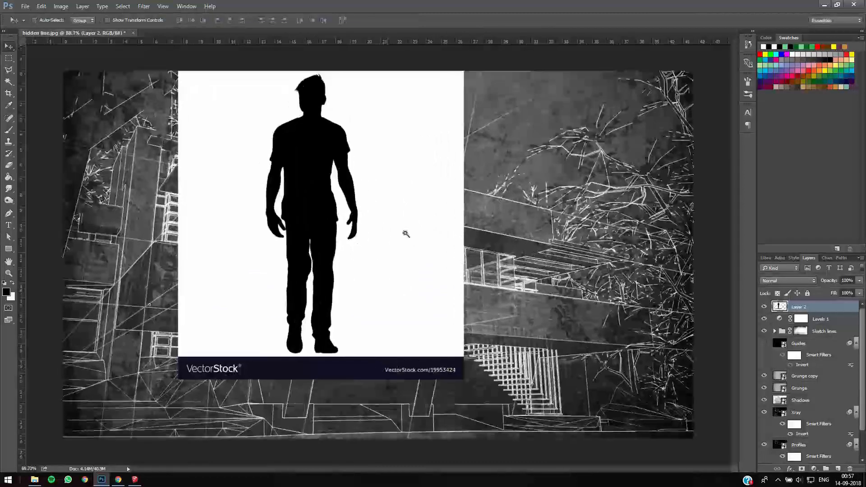
{"action": "left_click", "coordinate": [389, 269]}
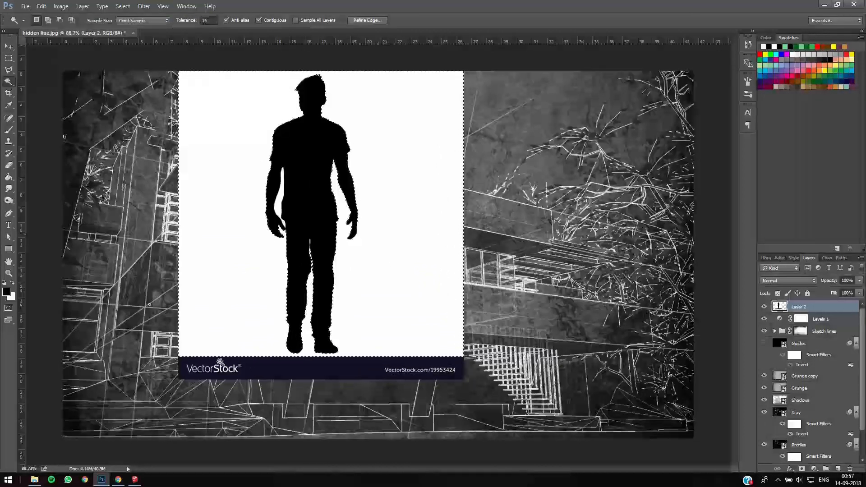
{"action": "key", "text": "m"}
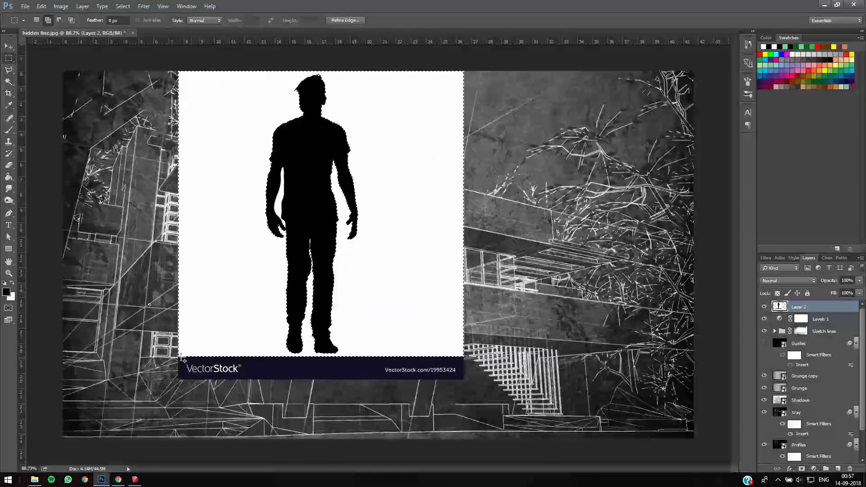
{"action": "left_click_drag", "start_coordinate": [178, 356], "coordinate": [464, 383], "text": "shift"}
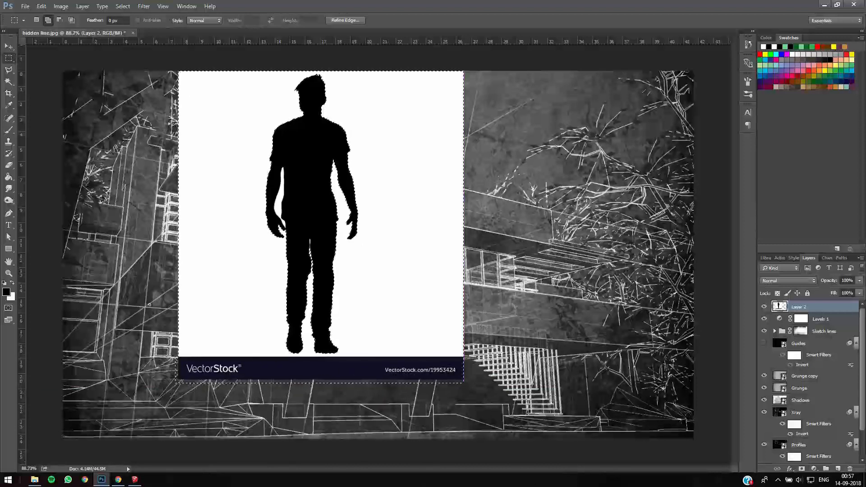
{"action": "mouse_move", "coordinate": [211, 359]}
{"action": "left_mouse_down", "text": "shift"}
{"action": "mouse_move", "coordinate": [219, 361]}
{"action": "mouse_move", "coordinate": [211, 359]}
{"action": "left_mouse_up", "text": "shift"}
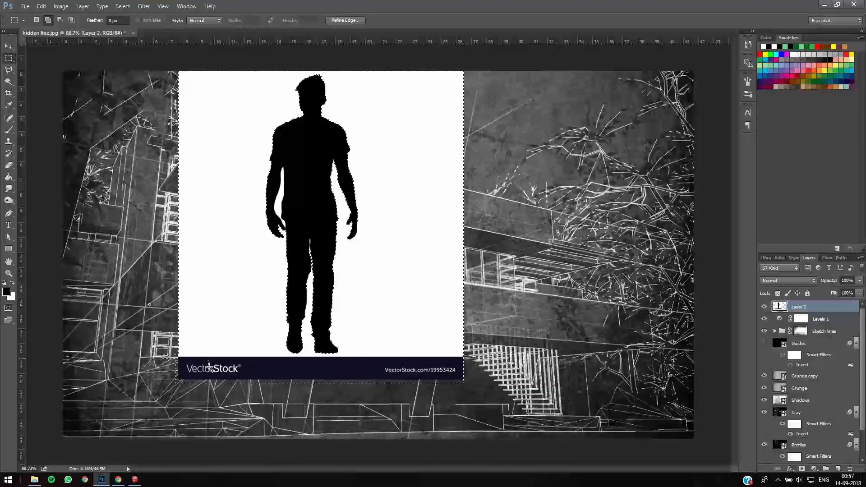
{"action": "key", "text": "Delete"}
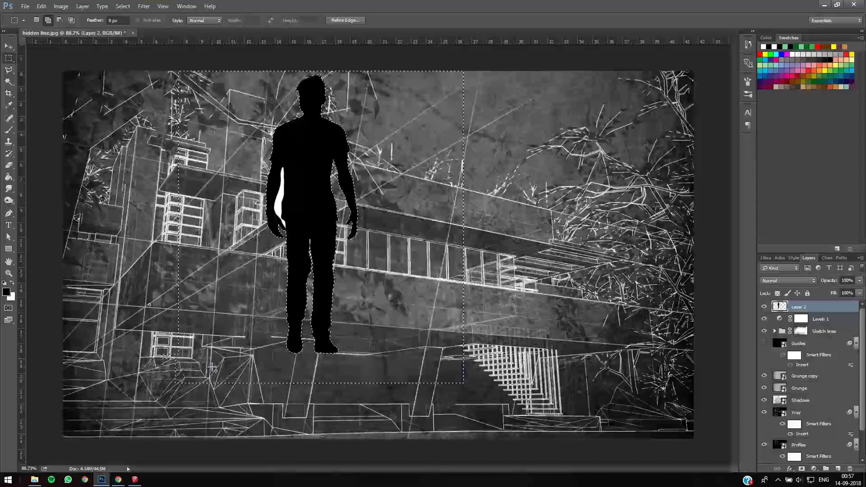
{"action": "key", "text": "ctrl+d"}
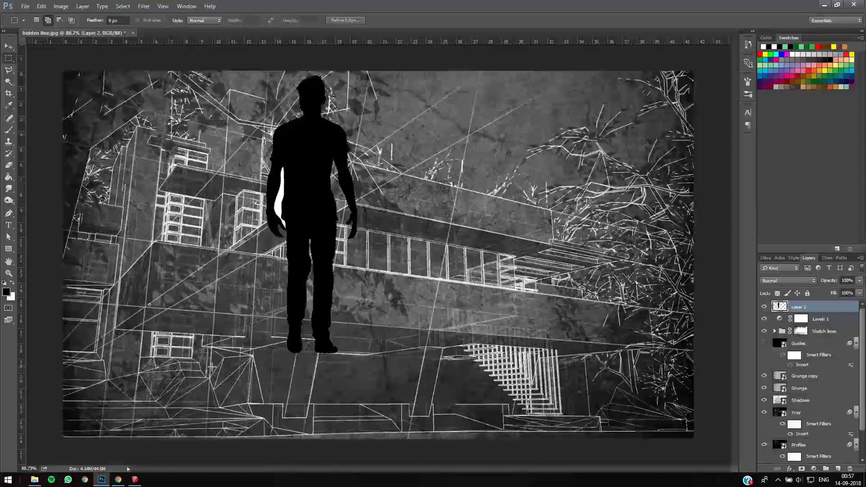
- Restore the selection, add the leftover white gap between the man's arm and torso, delete it and deselect
{"action": "key", "text": "ctrl+z"}
{"action": "left_click", "coordinate": [8, 81]}
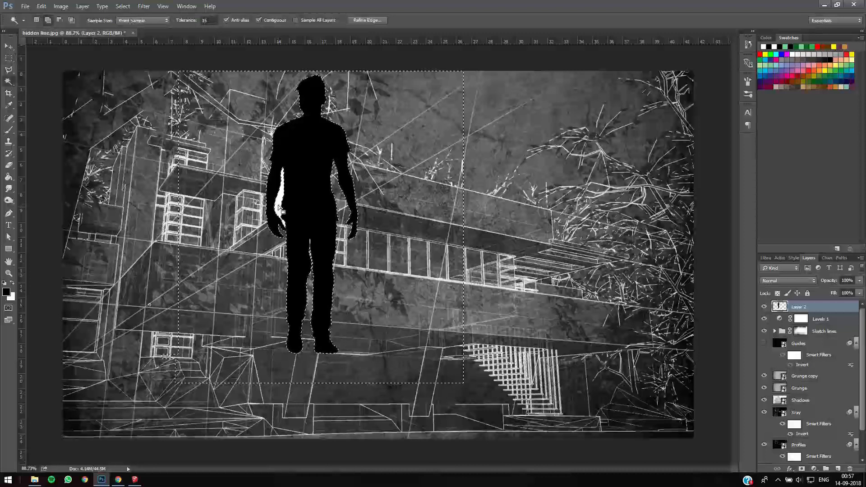
{"action": "key", "text": "Delete"}
{"action": "key", "text": "ctrl+d"}
- Move the man silhouette down onto the foreground of the building and invert it to white
{"action": "key", "text": "v"}
{"action": "left_click_drag", "start_coordinate": [298, 171], "coordinate": [332, 222]}
{"action": "key", "text": "ctrl+i"}
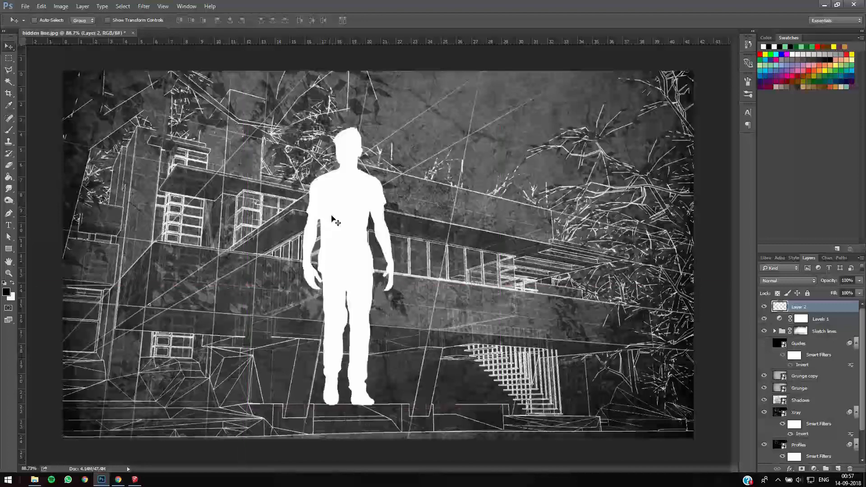
- Scale the white silhouette down to human scale and place it on the ground line beside the staircase
{"action": "key", "text": "ctrl+0"}
{"action": "key", "text": "ctrl+minus"}
{"action": "key", "text": "ctrl+minus"}
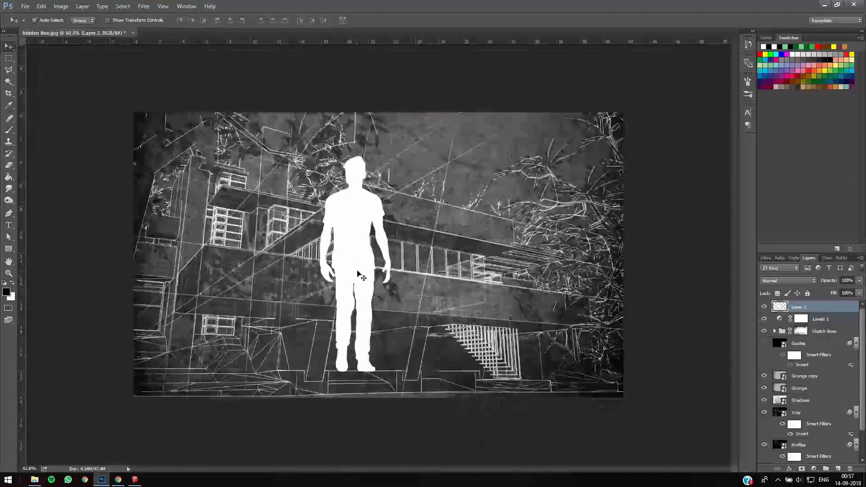
{"action": "key", "text": "ctrl+t"}
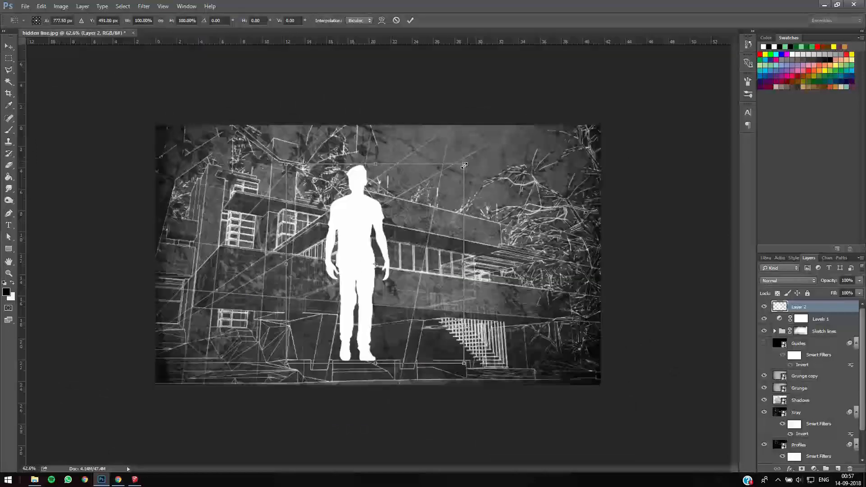
{"action": "left_click_drag", "start_coordinate": [451, 201], "coordinate": [288, 227]}
{"action": "left_click_drag", "start_coordinate": [260, 264], "coordinate": [398, 376]}
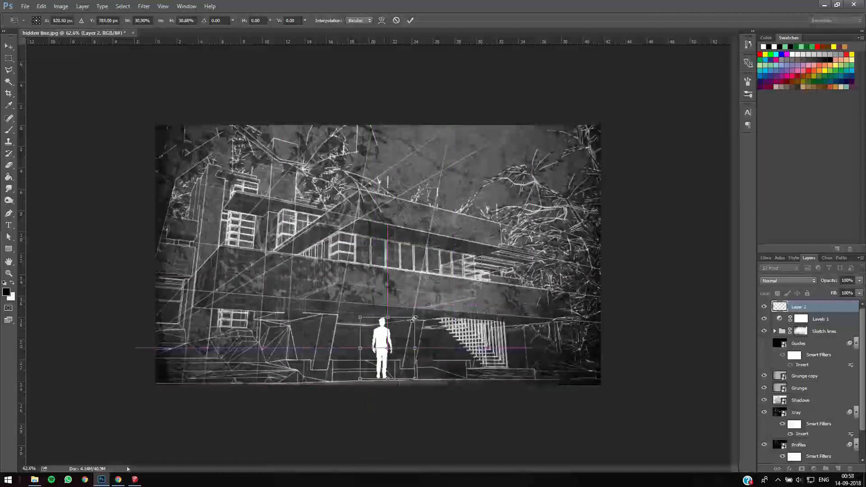
{"action": "left_click_drag", "start_coordinate": [416, 316], "coordinate": [447, 362]}
{"action": "key", "text": "Return"}
- Set the silhouette layer's opacity to 79% and nudge the figure slightly down and to the left
{"action": "left_click_drag", "start_coordinate": [829, 281], "coordinate": [820, 283]}
{"action": "left_click", "coordinate": [452, 363]}
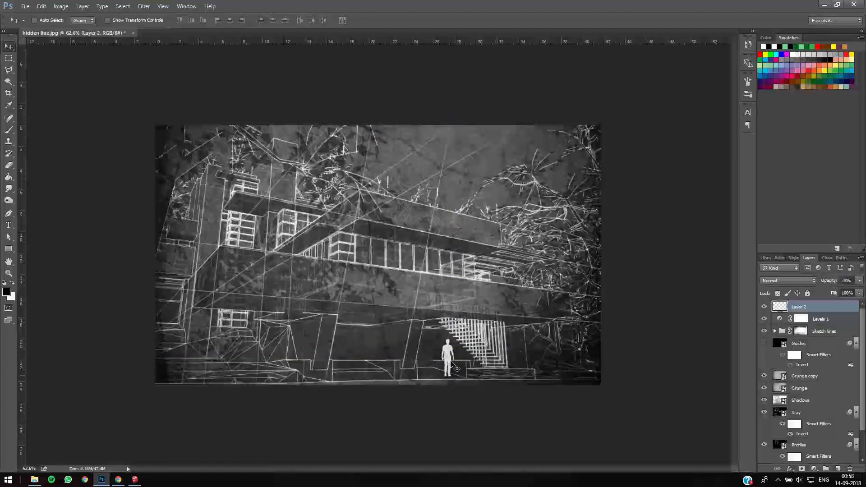
{"action": "left_click_drag", "start_coordinate": [443, 366], "coordinate": [435, 370]}
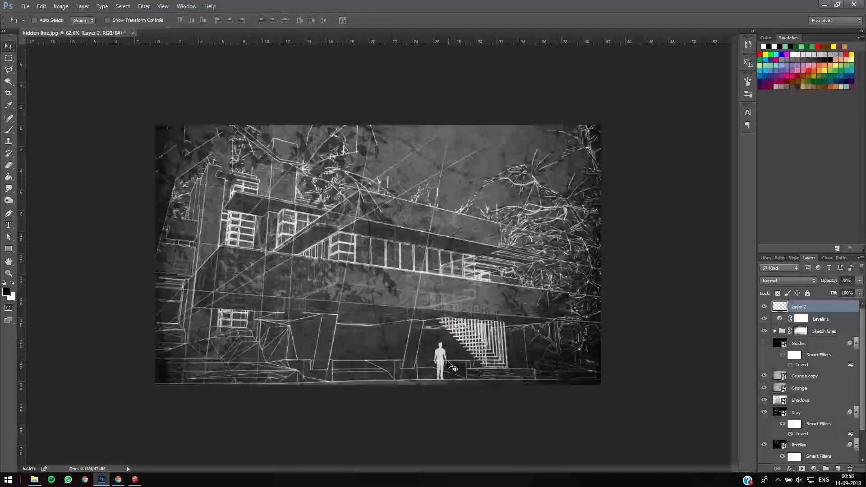
- Enlarge the silhouette slightly with Free Transform, keeping it standing beside the staircase
{"action": "key", "text": "ctrl"}
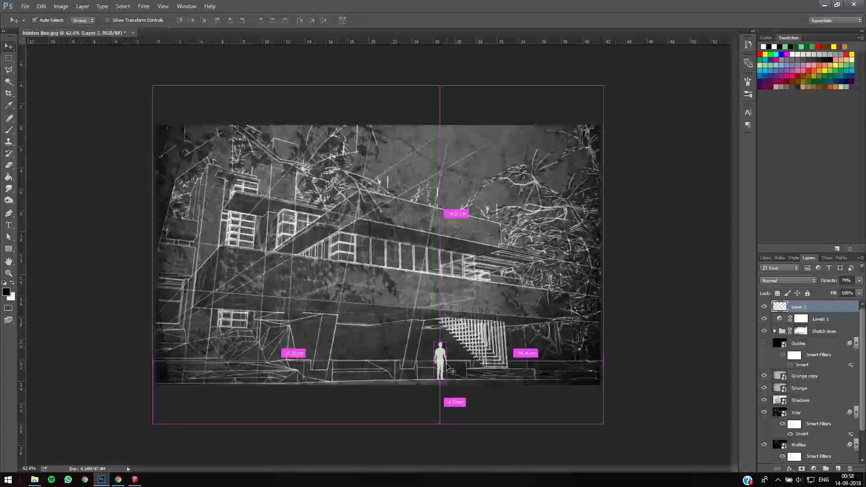
{"action": "key", "text": "ctrl+t"}
{"action": "left_click_drag", "start_coordinate": [449, 338], "coordinate": [450, 335]}
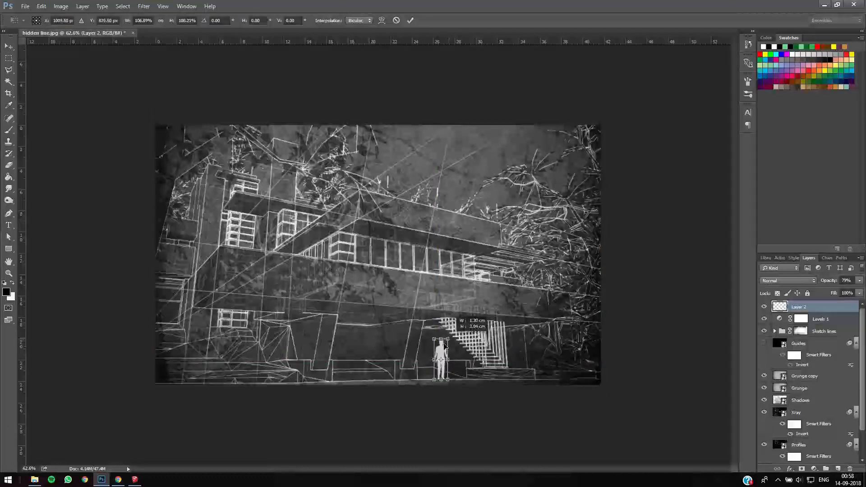
{"action": "key", "text": "Return"}
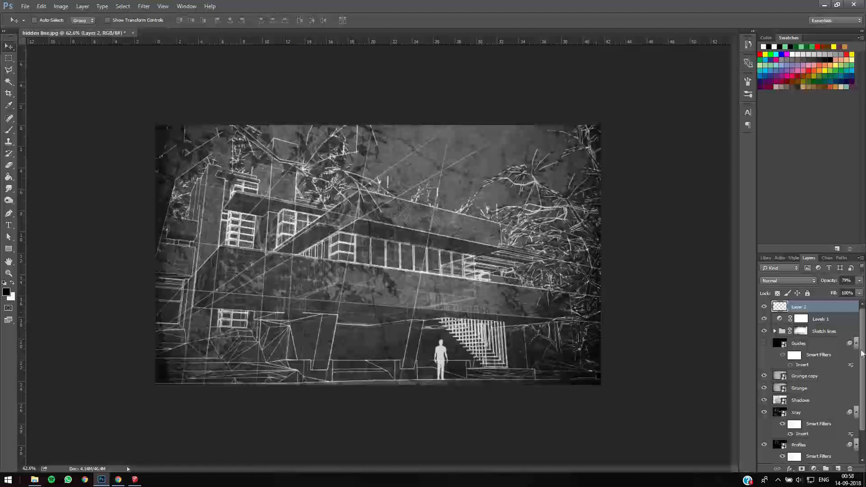
- Hide and reshow the shadow layer to compare its effect on the render
{"action": "scroll", "coordinate": [861, 385], "scroll_direction": "down", "scroll_amount": 2}
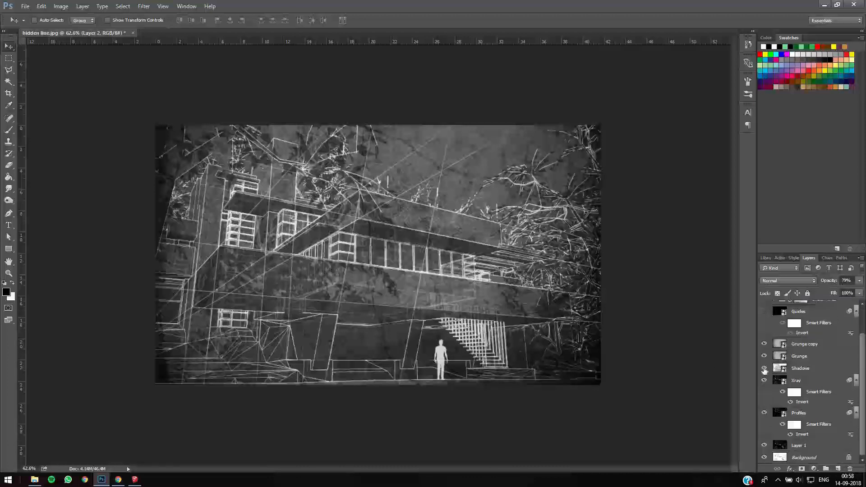
{"action": "left_click", "coordinate": [764, 368]}
{"action": "left_click", "coordinate": [764, 368]}
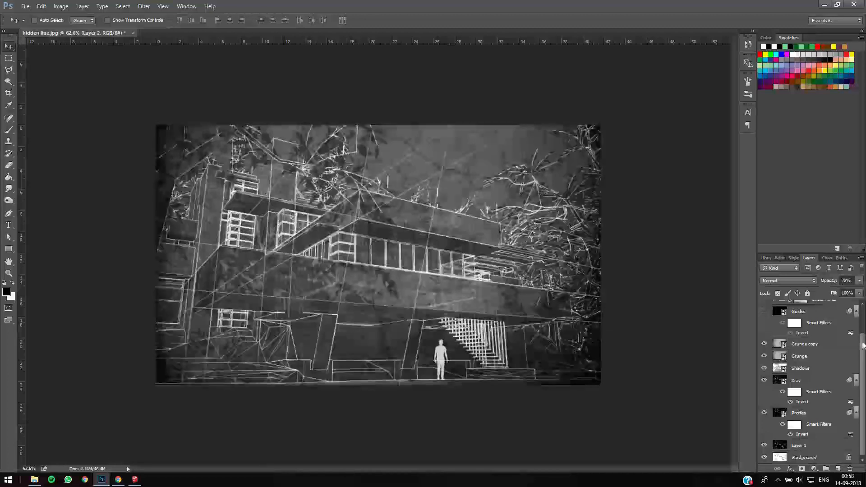
{"action": "scroll", "coordinate": [863, 317], "scroll_direction": "up", "scroll_amount": 2}
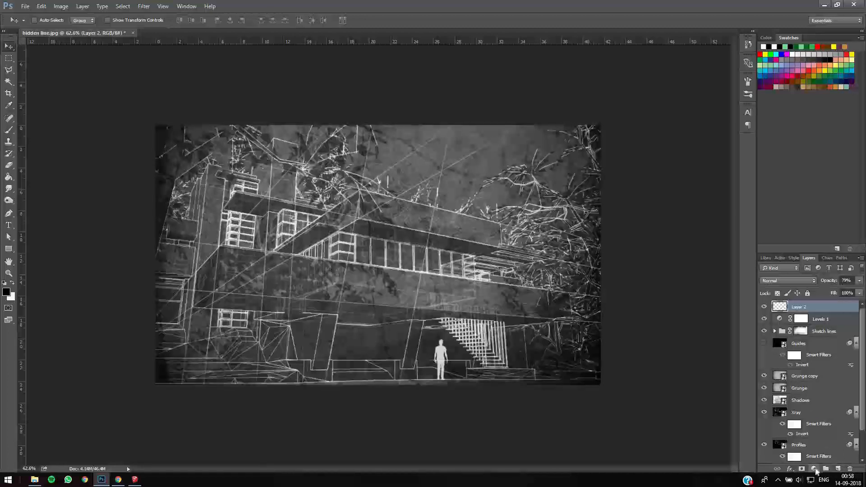
- Add a Color Lookup adjustment layer above the silhouette layer and load the 2Strip.look 3D LUT
{"action": "left_click", "coordinate": [814, 469]}
{"action": "left_click", "coordinate": [808, 409]}
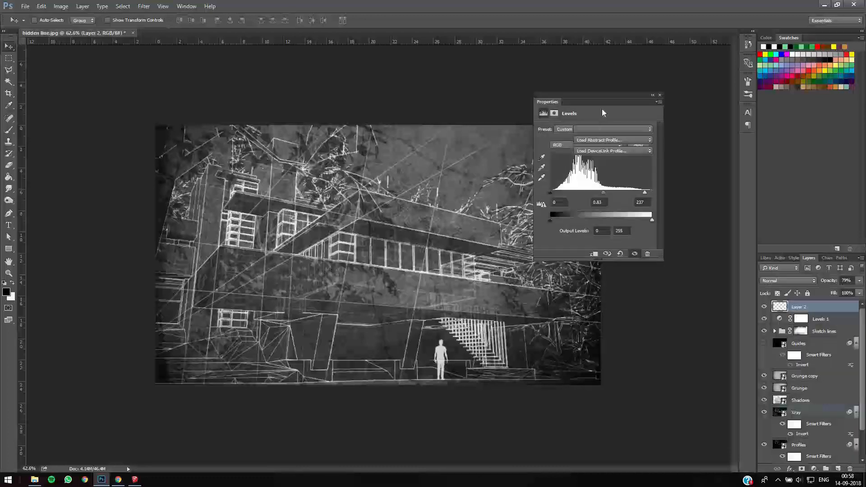
{"action": "left_click", "coordinate": [603, 130]}
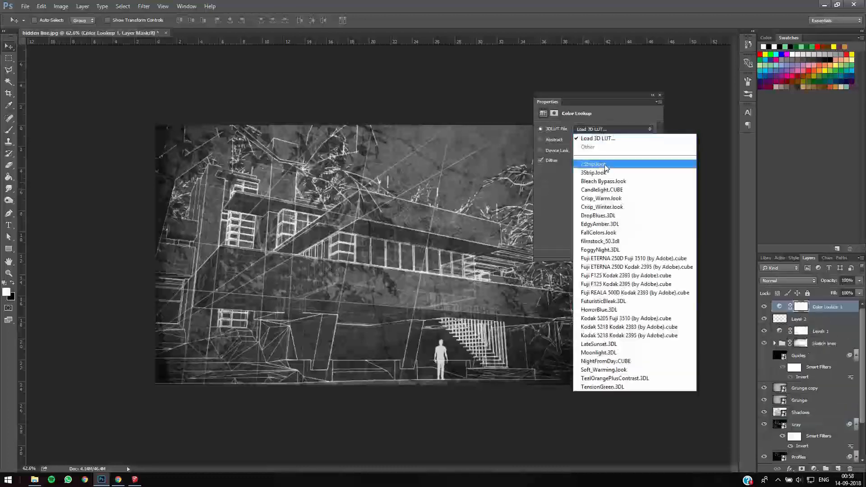
{"action": "left_click", "coordinate": [603, 168]}
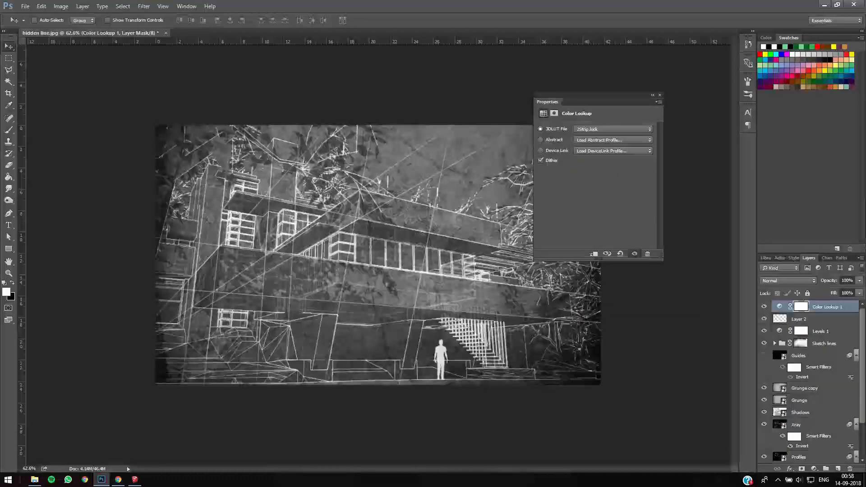
- Preview the 3D LUT presets one after another past Crisp_Warm, EdgyAmber and FallColors, stopping on Fuji ETERNA 250D Kodak 2395
{"action": "key", "text": "Down"}
{"action": "key", "text": "Down"}
{"action": "key", "text": "Down"}
{"action": "key", "text": "Down"}
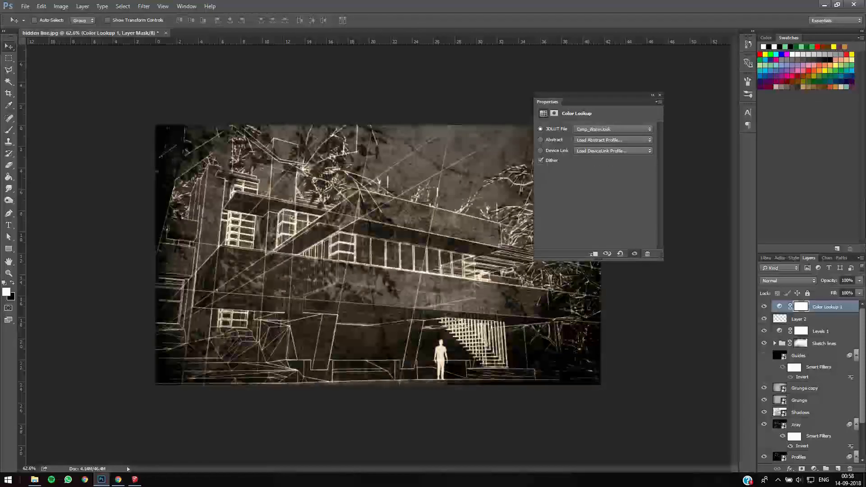
{"action": "key", "text": "Down"}
{"action": "key", "text": "Down"}
{"action": "key", "text": "Down"}
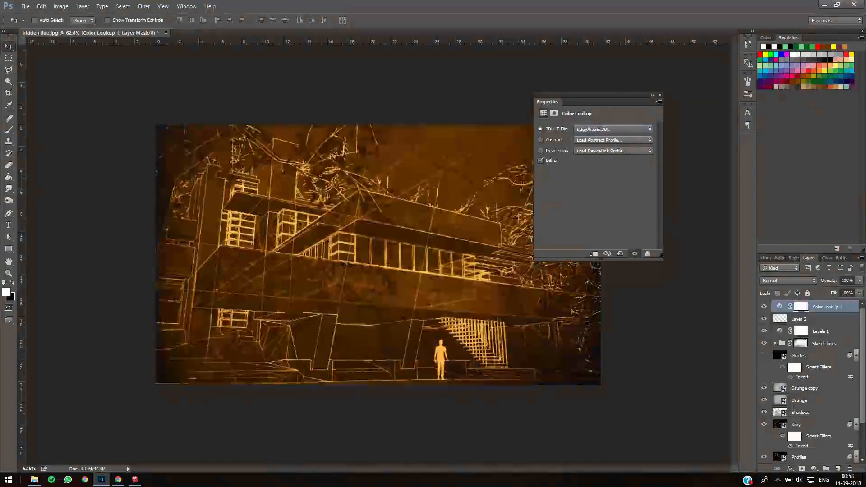
{"action": "key", "text": "Down"}
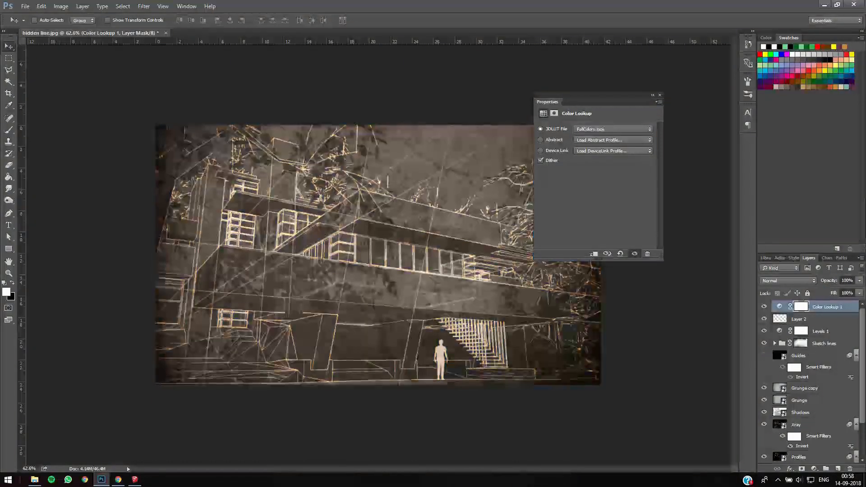
{"action": "key", "text": "Down"}
{"action": "key", "text": "Down"}
{"action": "key", "text": "Down"}
{"action": "key", "text": "Down"}
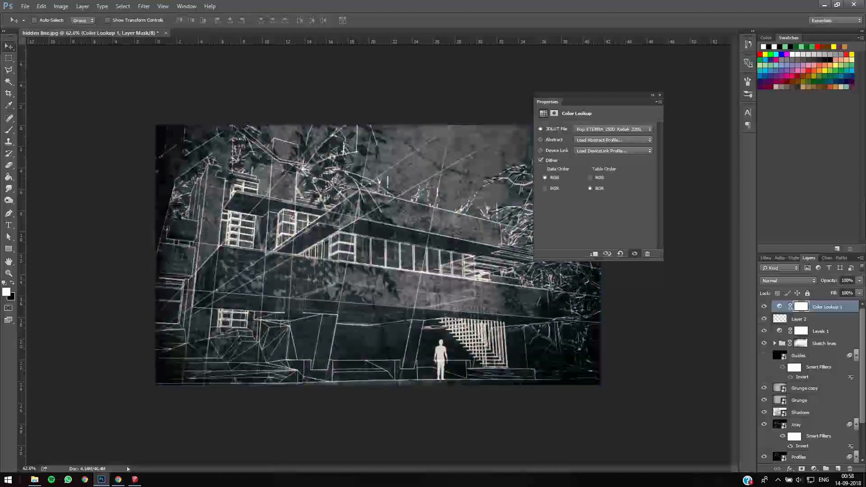
{"action": "key", "text": "Down"}
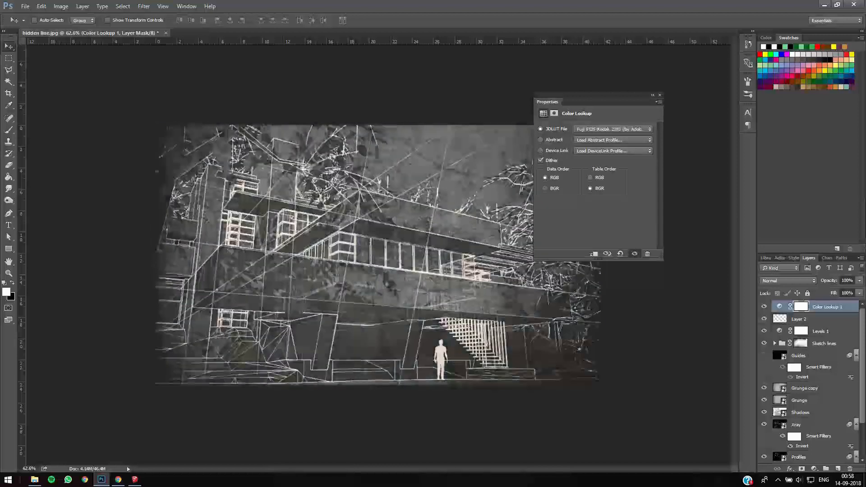
{"action": "key", "text": "Up"}
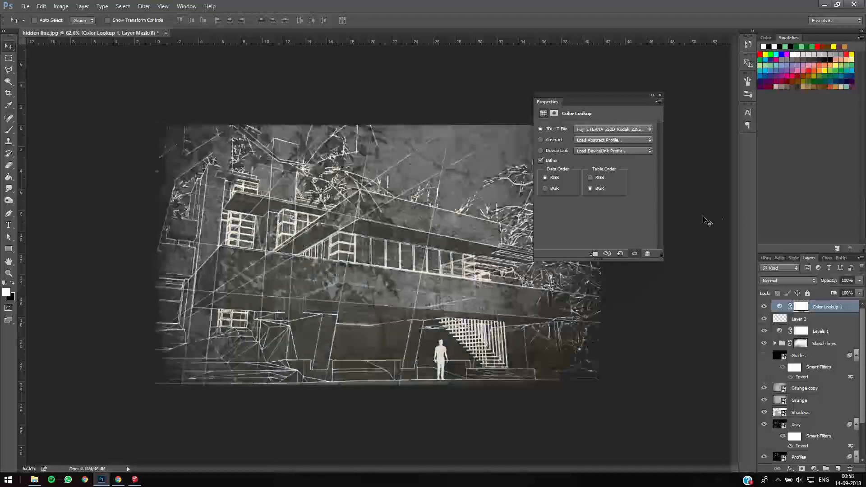
- Preview the Color Lookup's Abstract profiles, including Cobalt-Carmine and Gold-Blue, through to Sienna-Blue
{"action": "left_click", "coordinate": [610, 141]}
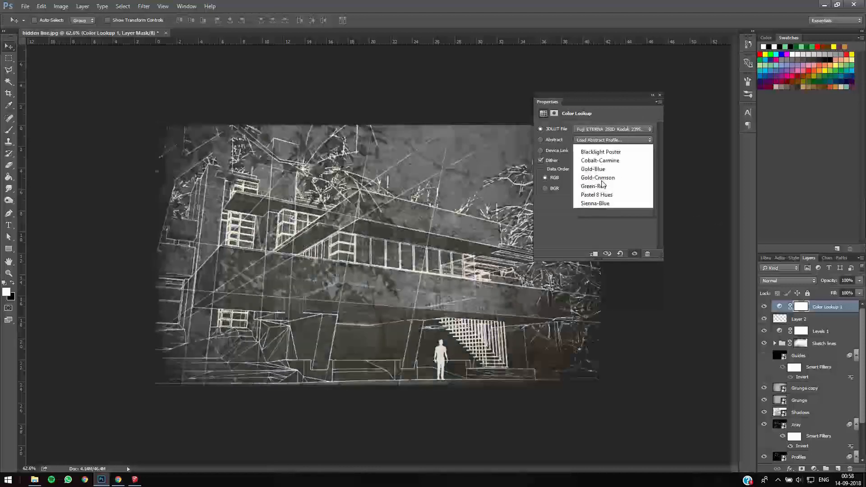
{"action": "left_click", "coordinate": [603, 183]}
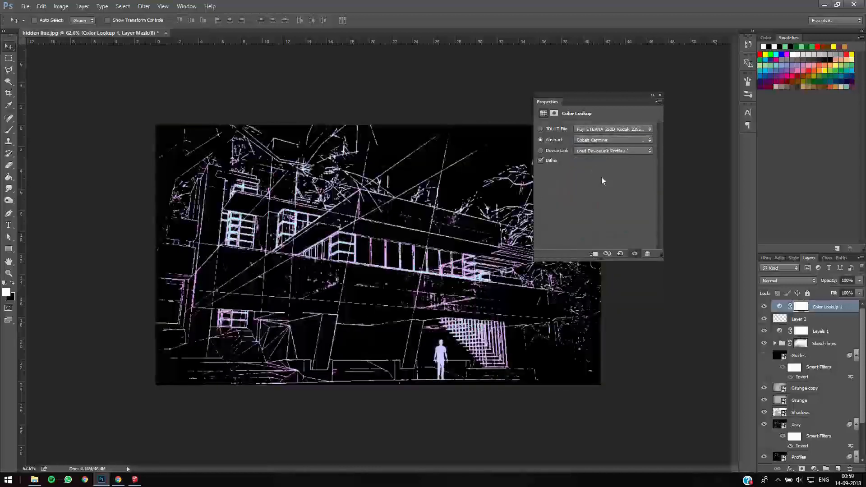
{"action": "key", "text": "Down"}
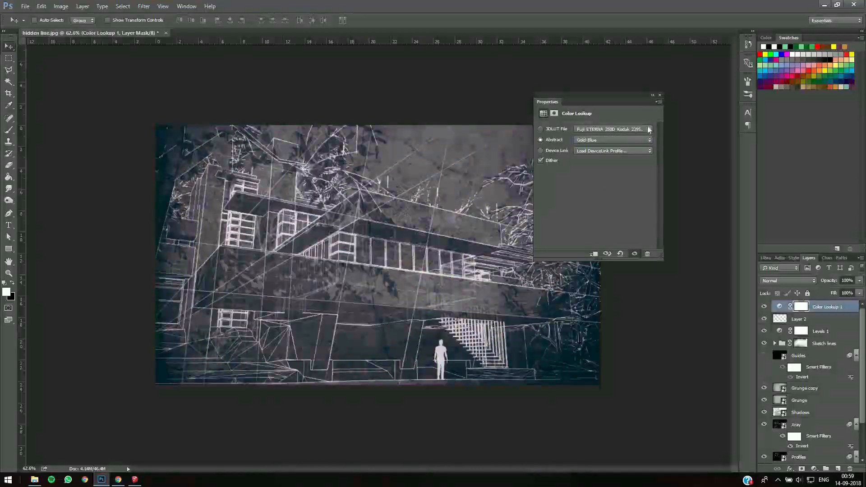
{"action": "key", "text": "Down"}
- Step through the Color Lookup's Device Link profiles, including ColorNegative and RedBlueYellow, to TealMagentaGold
{"action": "key", "text": "Down"}
{"action": "key", "text": "Down"}
{"action": "key", "text": "Down"}
{"action": "left_click", "coordinate": [601, 151]}
{"action": "left_click", "coordinate": [605, 193]}
{"action": "key", "text": "Down"}
{"action": "key", "text": "Down"}
{"action": "key", "text": "Down"}
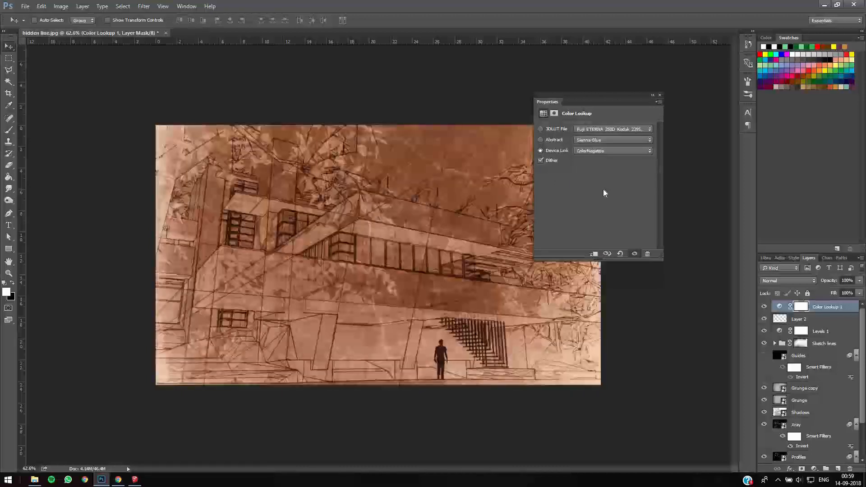
{"action": "key", "text": "Down"}
{"action": "key", "text": "Down"}
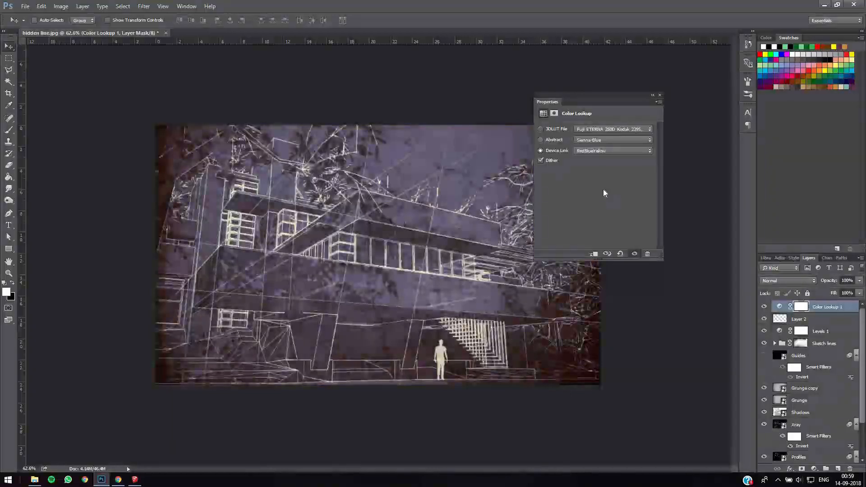
{"action": "key", "text": "Down"}
{"action": "key", "text": "Down"}
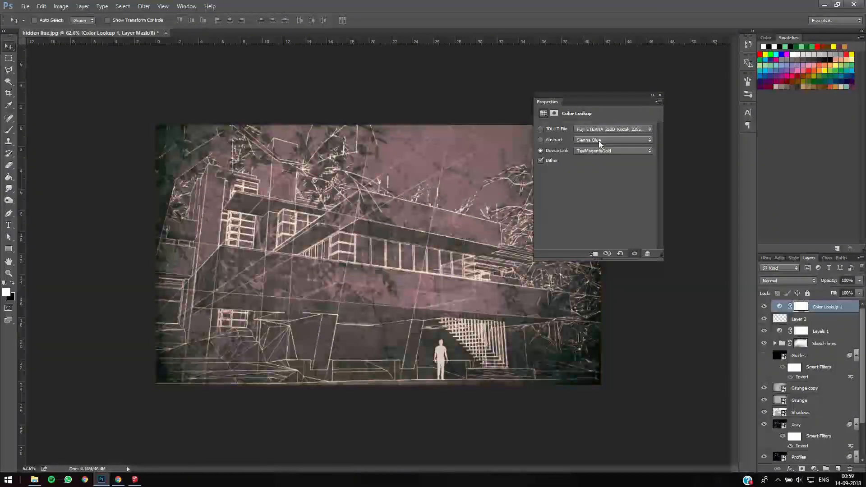
- Switch the Color Lookup adjustment to the Gold-Blue abstract profile
{"action": "left_click", "coordinate": [600, 140]}
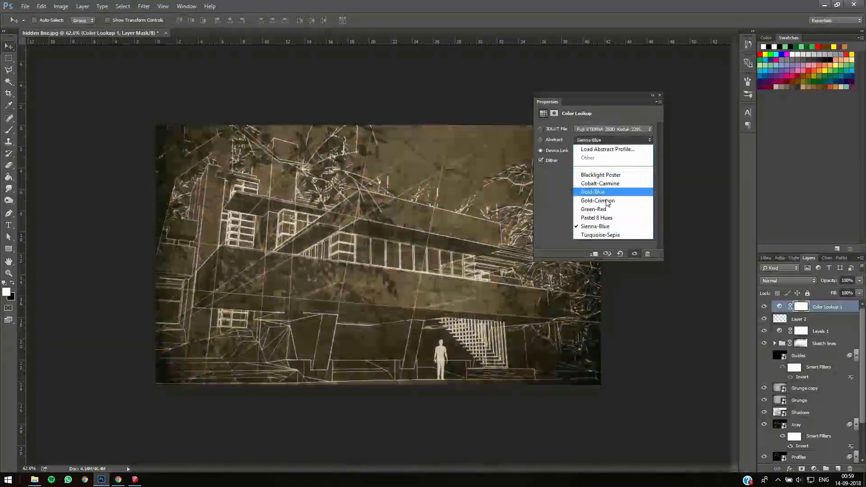
{"action": "left_click", "coordinate": [607, 201]}
{"action": "key", "text": "Up"}
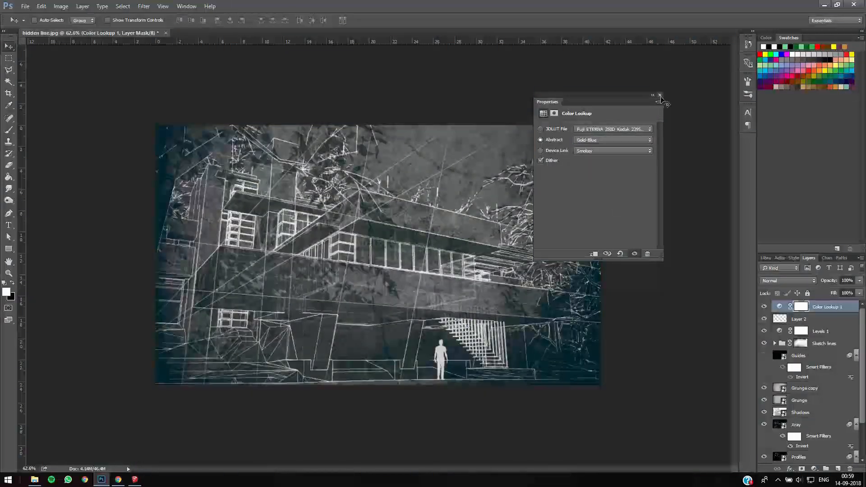
- Lower the Color Lookup layer's opacity to 78% and toggle its visibility to compare the image with and without it
{"action": "left_click", "coordinate": [659, 96]}
{"action": "left_click_drag", "start_coordinate": [825, 281], "coordinate": [815, 281]}
{"action": "left_click", "coordinate": [764, 308]}
{"action": "left_click", "coordinate": [764, 307]}
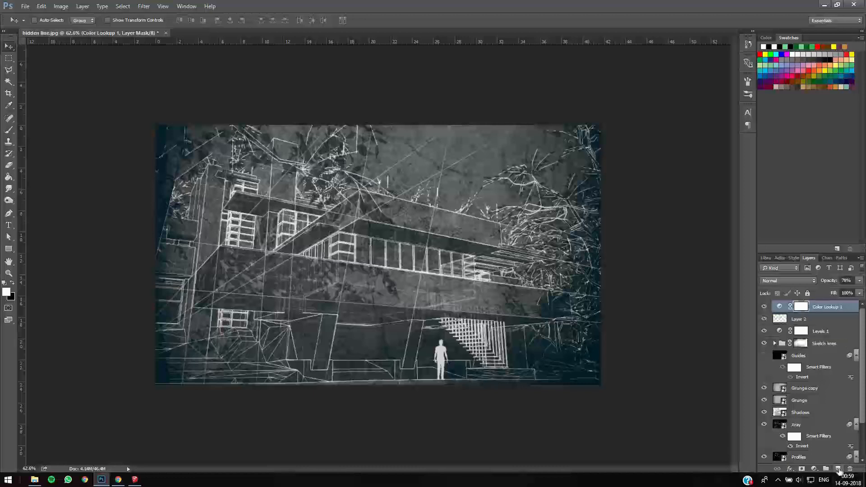
- Add a new layer above the Color Lookup and darken the image's lower-left and upper edges with a black 500 px brush at 29% opacity
{"action": "left_click", "coordinate": [838, 469]}
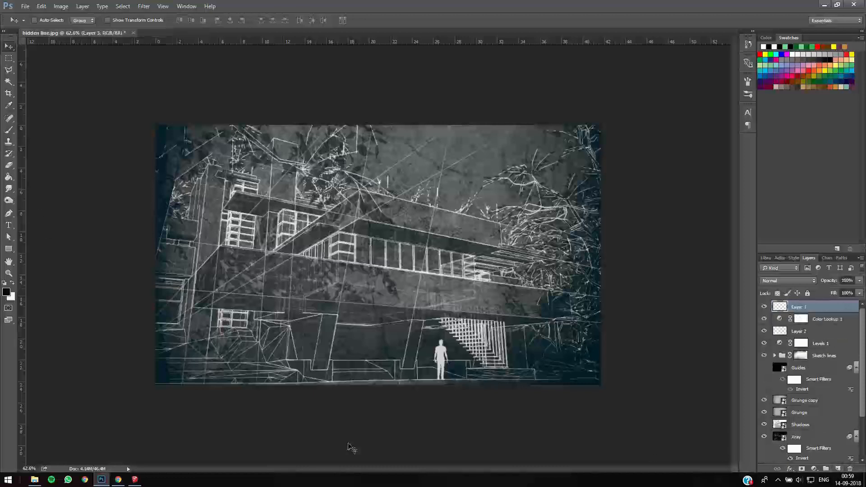
{"action": "key", "text": "b"}
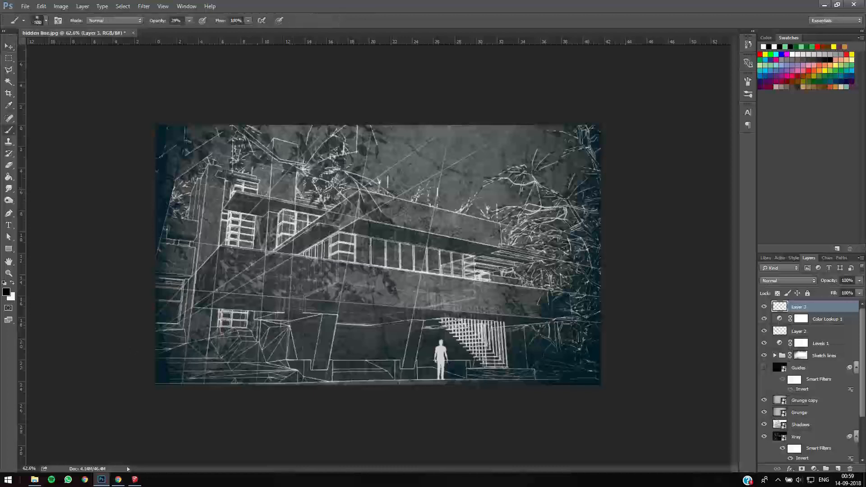
{"action": "left_click", "coordinate": [45, 20]}
{"action": "left_click", "coordinate": [182, 24]}
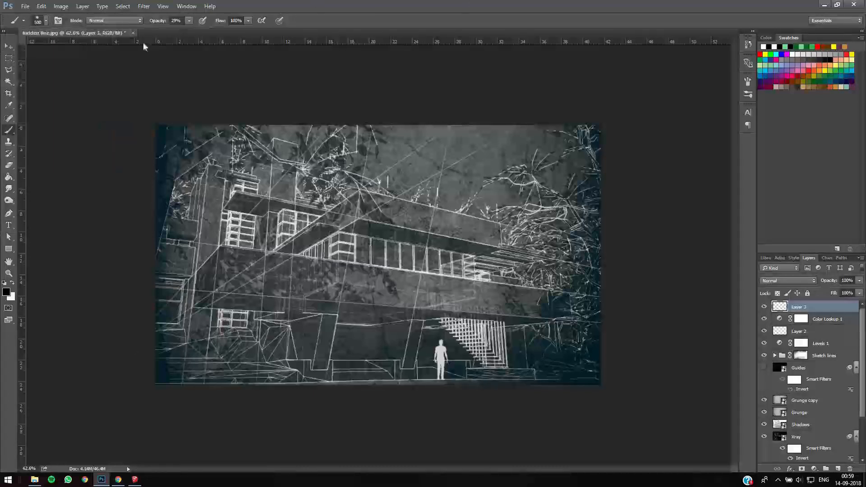
{"action": "left_click", "coordinate": [195, 393]}
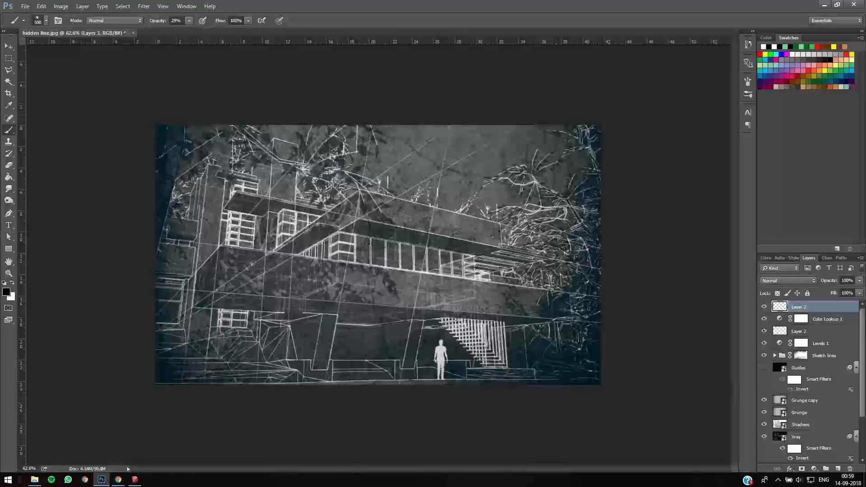
{"action": "left_click", "coordinate": [496, 102]}
{"action": "left_click_drag", "start_coordinate": [510, 108], "coordinate": [398, 108]}
{"action": "left_click", "coordinate": [304, 102]}
{"action": "left_click", "coordinate": [243, 112]}
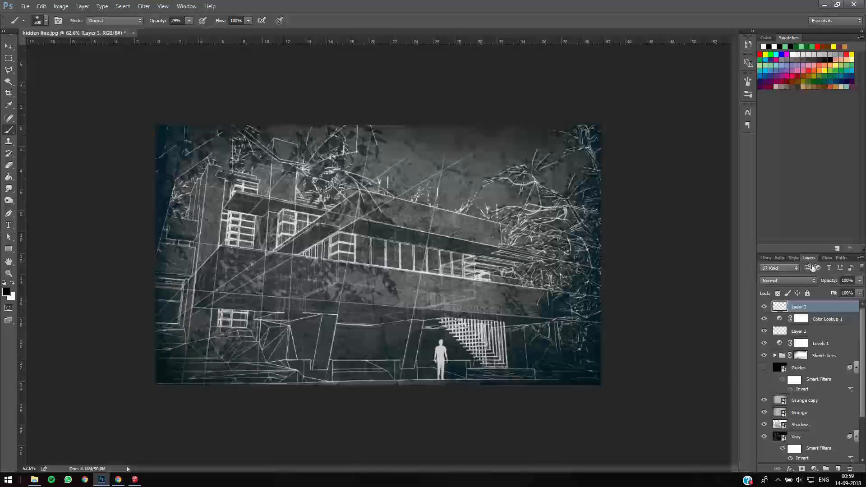
- Set the opacity of the painted edge-darkening layer to 80% and return to the Move tool
{"action": "left_click", "coordinate": [821, 281]}
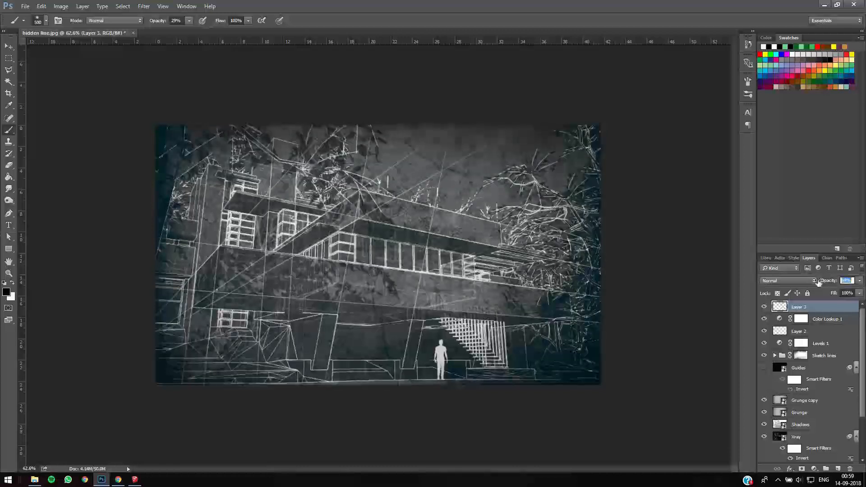
{"action": "type", "text": "80"}
{"action": "key", "text": "Return"}
{"action": "key", "text": "v"}
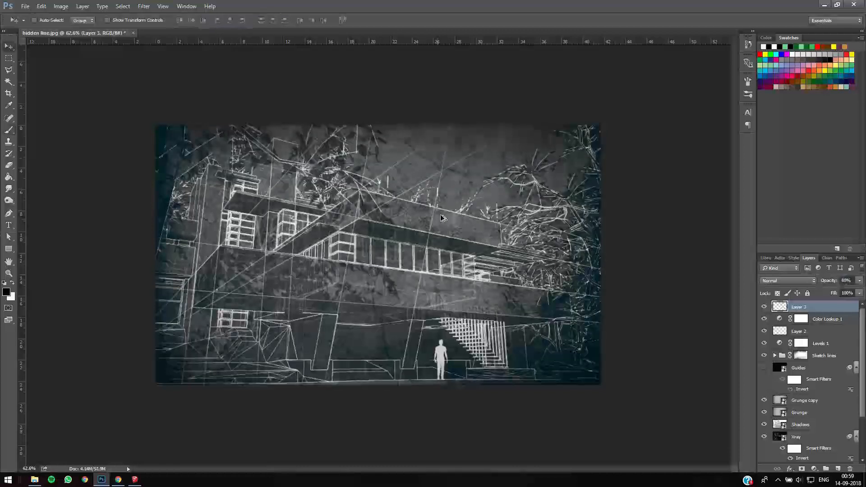
{"action": "scroll", "coordinate": [441, 218], "scroll_direction": "down", "scroll_amount": 2, "text": "alt"}
{"action": "scroll", "coordinate": [534, 223], "scroll_direction": "up", "scroll_amount": 4, "text": "alt"}
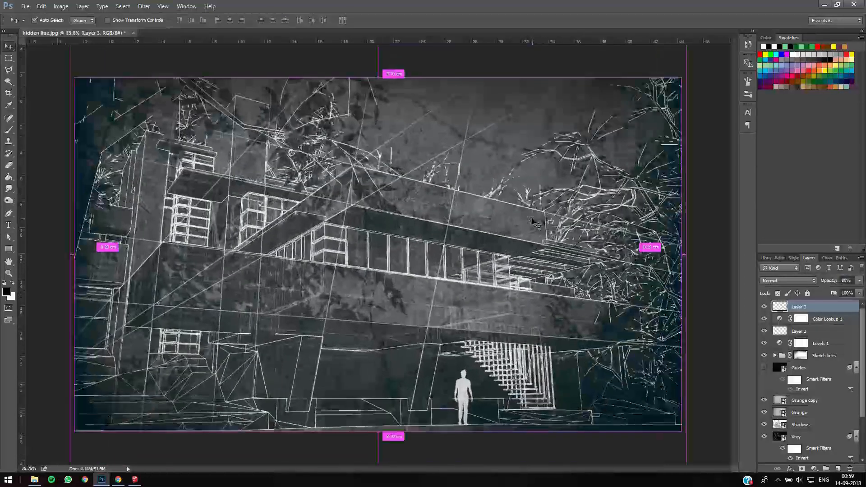
{"action": "scroll", "coordinate": [533, 222], "scroll_direction": "up", "scroll_amount": 1, "text": "alt"}
{"action": "scroll", "coordinate": [523, 225], "scroll_direction": "up", "scroll_amount": 1, "text": "alt"}
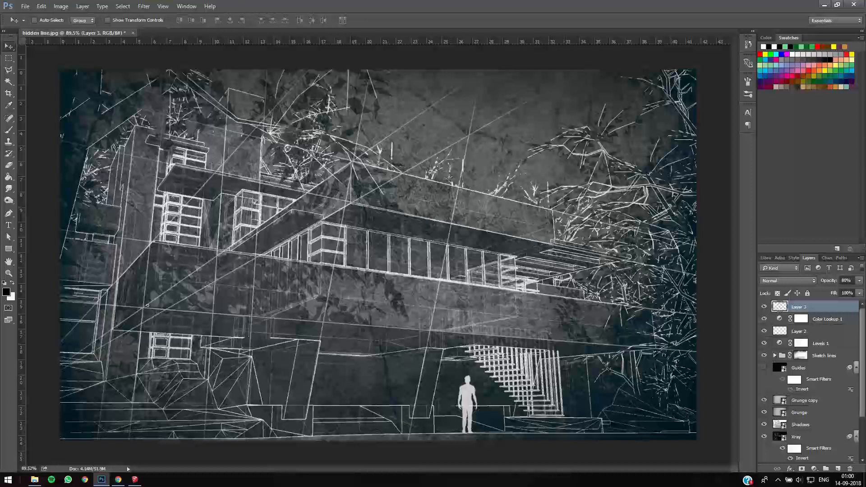
{"action": "left_click", "coordinate": [778, 482]}
{"action": "right_click", "coordinate": [778, 482]}
{"action": "left_click", "coordinate": [778, 482]}
{"action": "left_click", "coordinate": [778, 482]}
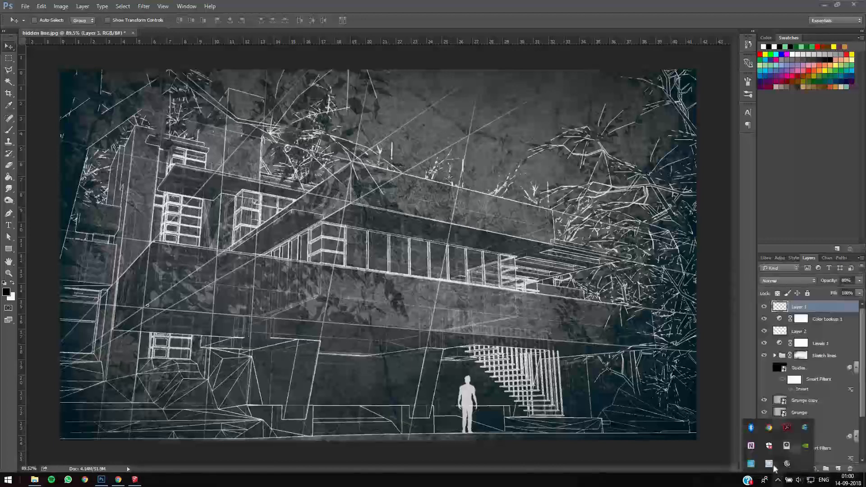